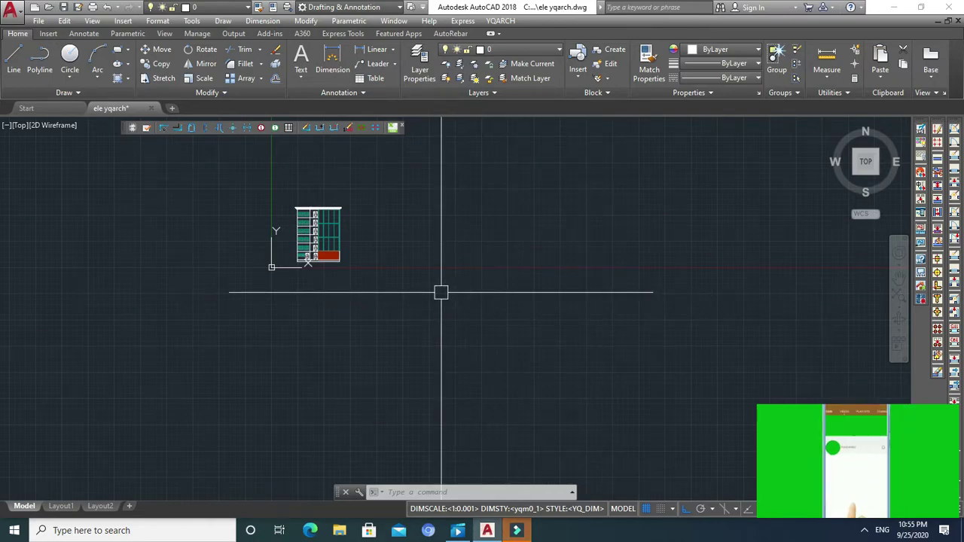
Pan and zoom to frame the building elevation from the cornice down to the base line
scroll(303, 248, "up", 2)
scroll(303, 247, "up", 4)
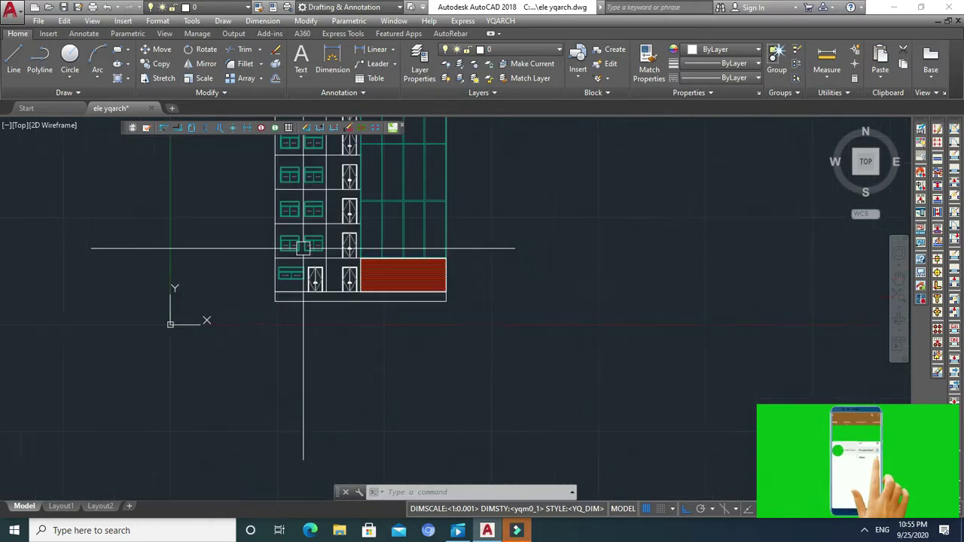
middle_click_drag(409, 319, 409, 387)
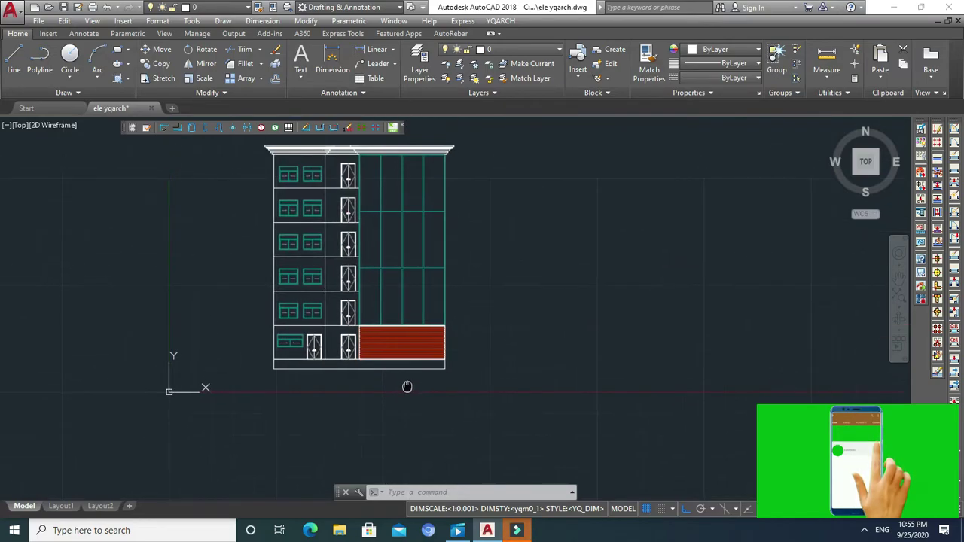
middle_click_drag(495, 340, 473, 357)
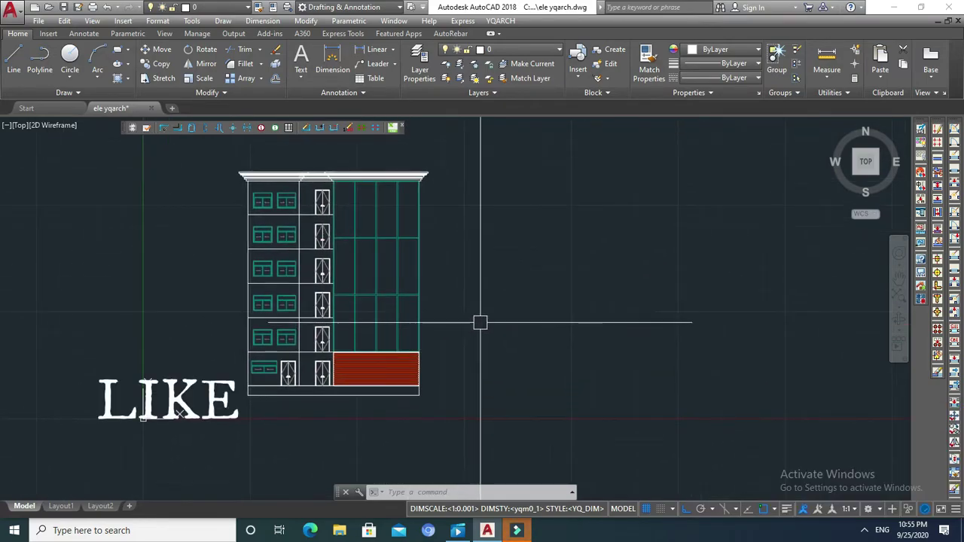
middle_click_drag(480, 323, 475, 309)
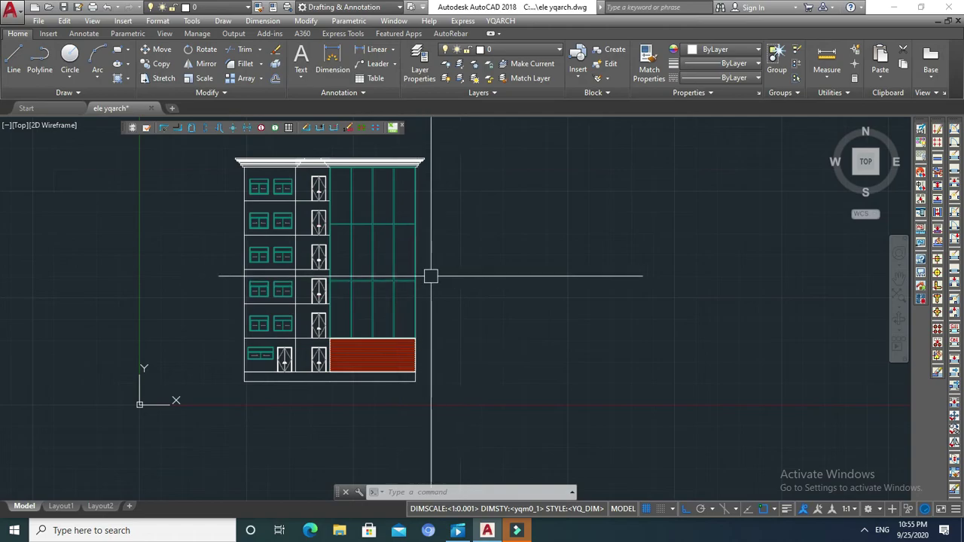
scroll(406, 272, "up", 2)
scroll(439, 277, "up", 2)
middle_click_drag(467, 334, 467, 306)
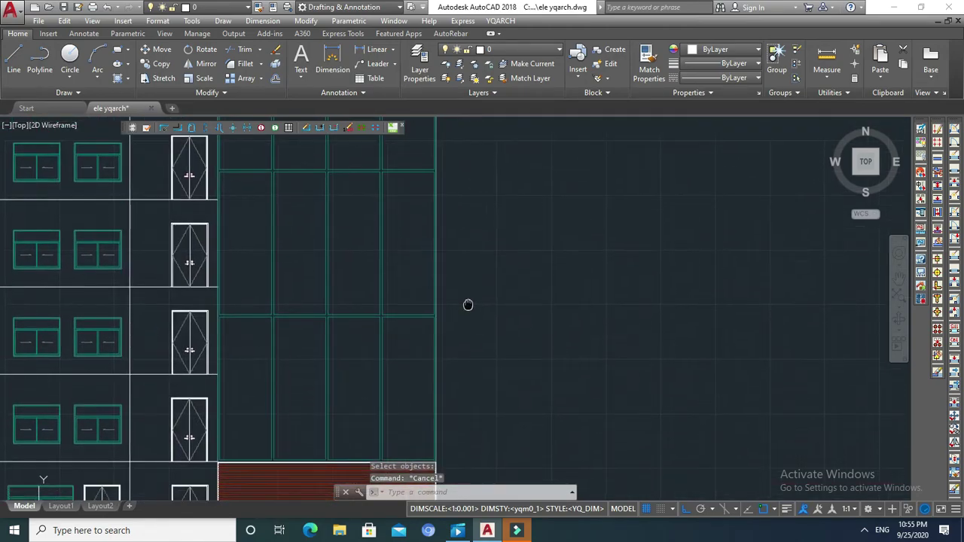
scroll(478, 288, "down", 5)
scroll(409, 351, "up", 2)
scroll(426, 351, "up", 4)
middle_click_drag(427, 351, 430, 326)
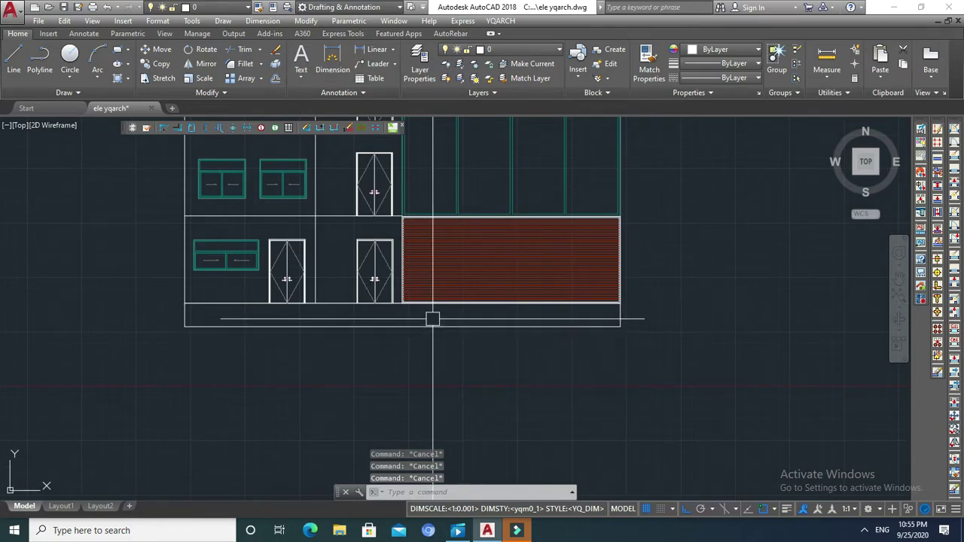
Select the building's base line, bring the large 20 label into view, then cancel the selection
left_click(454, 319)
left_click(424, 345)
scroll(408, 331, "up", 3)
middle_click_drag(355, 312, 327, 204)
scroll(326, 198, "up", 5)
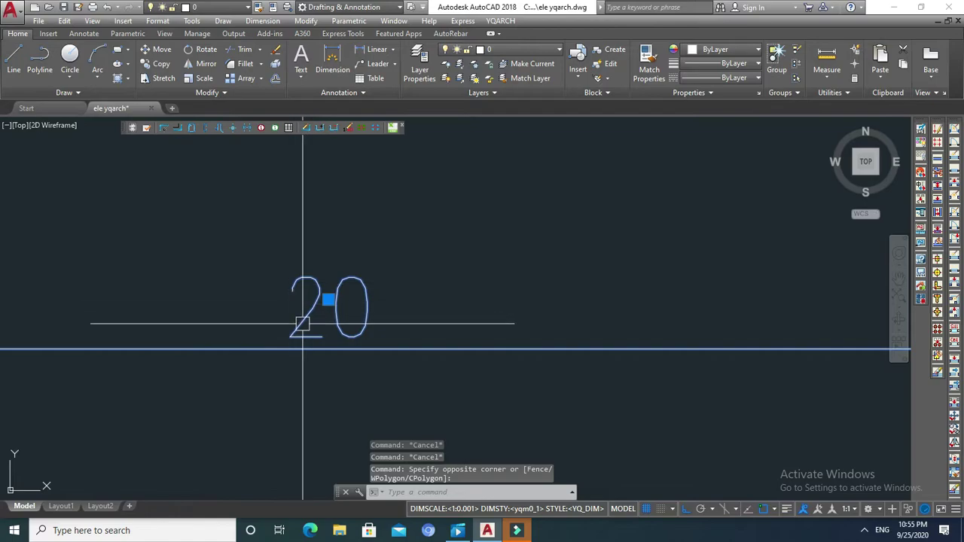
scroll(316, 335, "down", 2)
key("Escape")
scroll(353, 344, "down", 2)
scroll(430, 344, "down", 3)
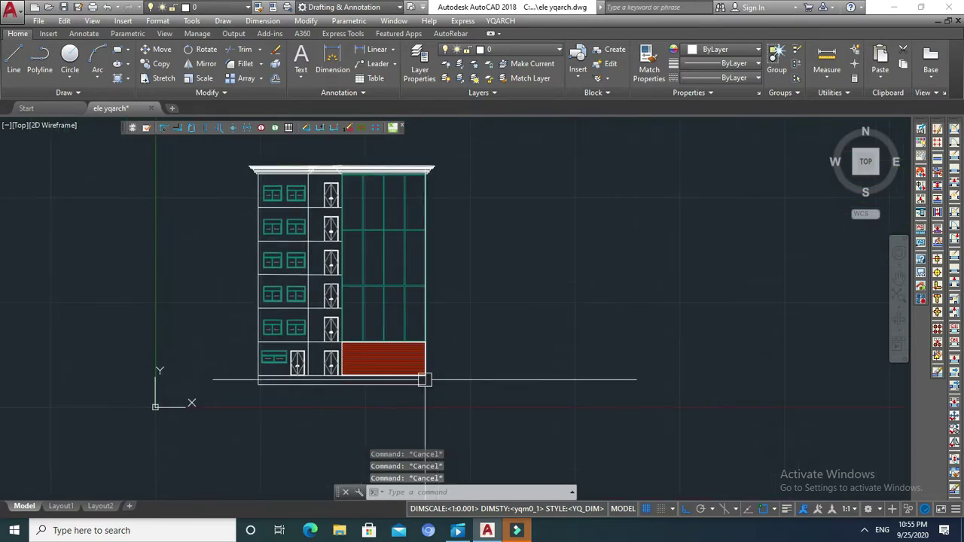
type("dd")
Add a 23.95 linear height dimension along the facade's right edge
key("Return")
scroll(422, 378, "up", 4)
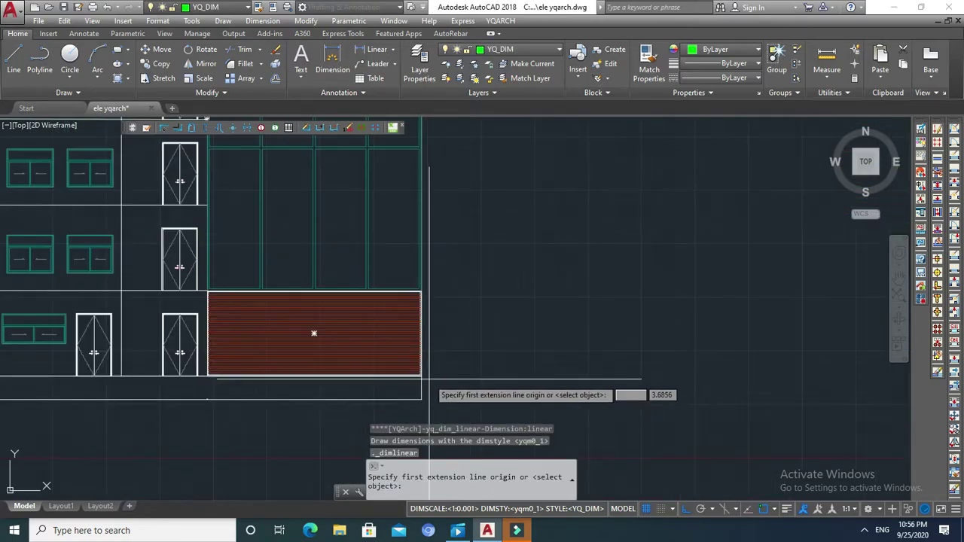
left_click(422, 376)
scroll(422, 377, "down", 2)
middle_click_drag(428, 302, 425, 240)
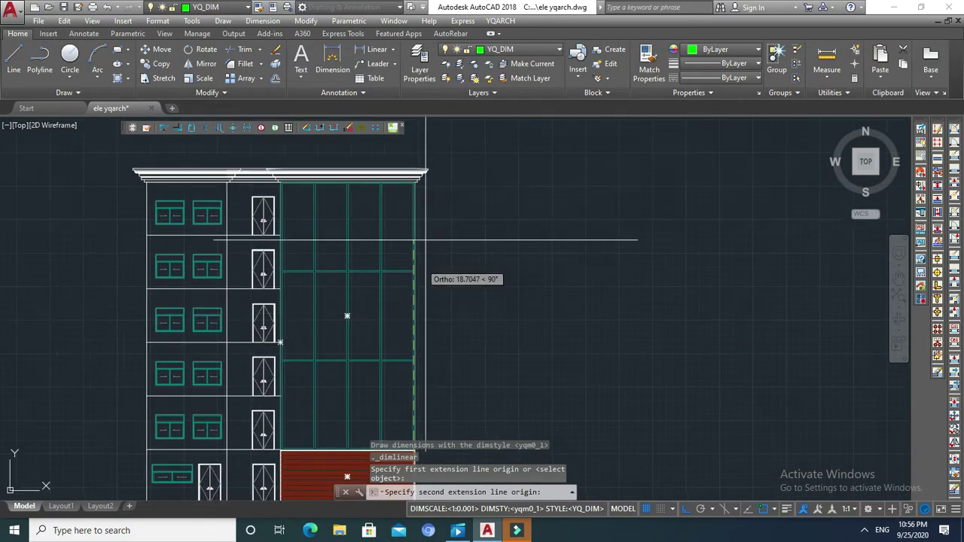
scroll(415, 199, "up", 3)
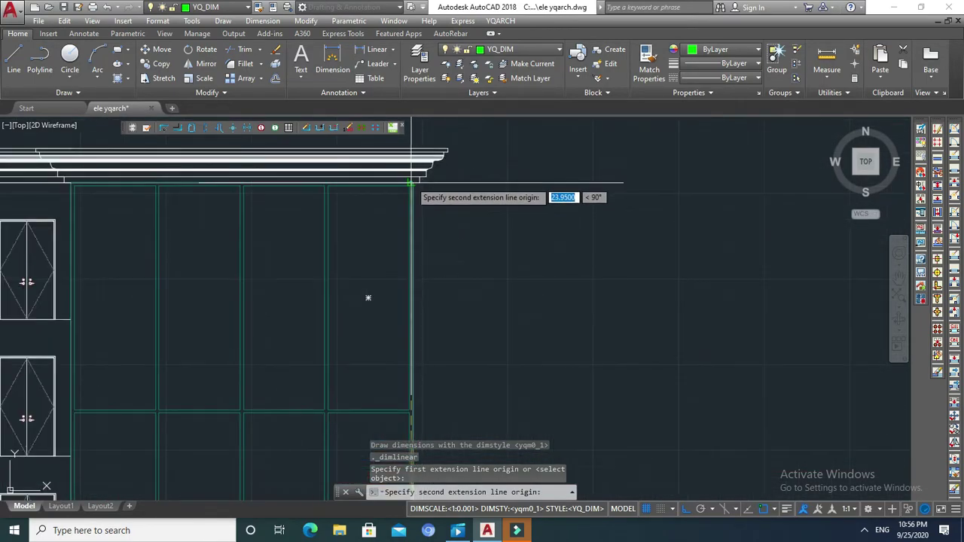
left_click(411, 188)
scroll(429, 202, "down", 3)
left_click(432, 220)
Select the new 23.95 height dimension, then clear the selection
scroll(465, 241, "up", 2)
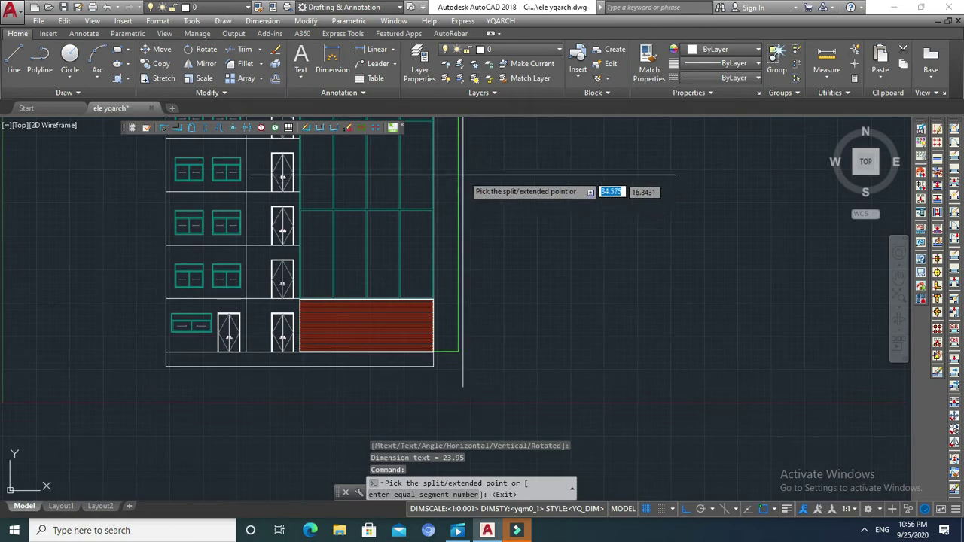
scroll(455, 197, "up", 3)
key("Escape")
left_click(445, 222)
scroll(440, 230, "up", 2)
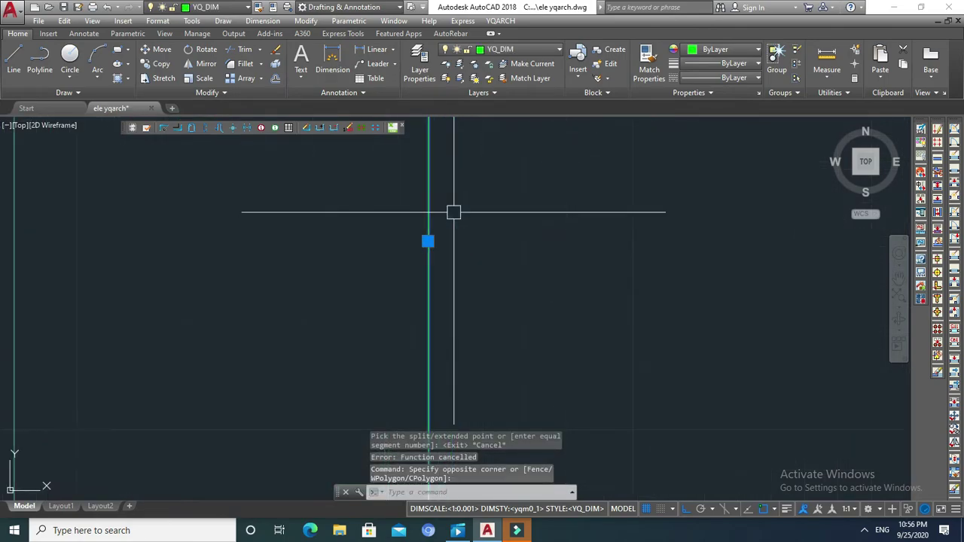
key("Escape")
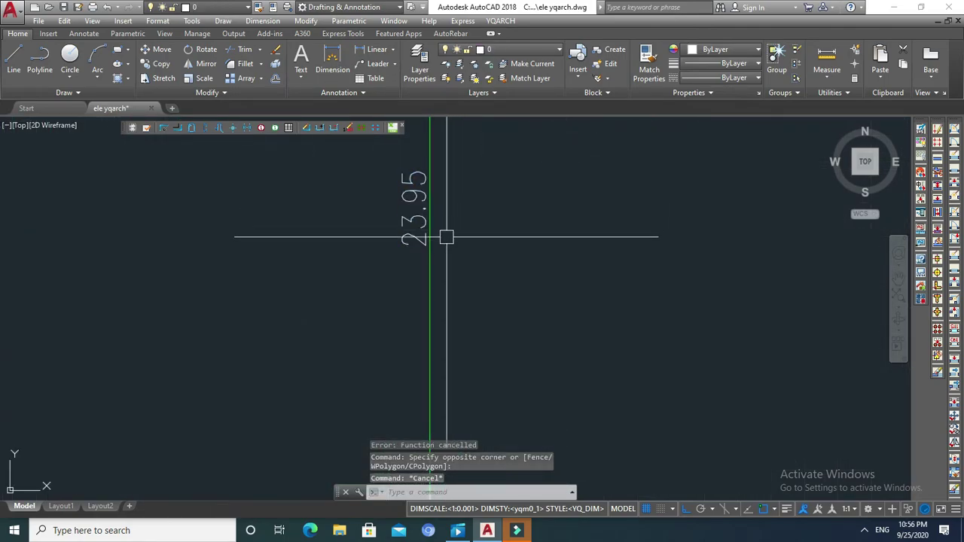
Window-select the 23.95 dimension and erase it
scroll(457, 227, "down", 2)
left_click(456, 228)
scroll(458, 232, "down", 2)
scroll(461, 232, "down", 2)
scroll(470, 233, "down", 1)
scroll(482, 228, "up", 1)
left_click(482, 228)
middle_click_drag(465, 316, 469, 271)
type("E")
key("Return")
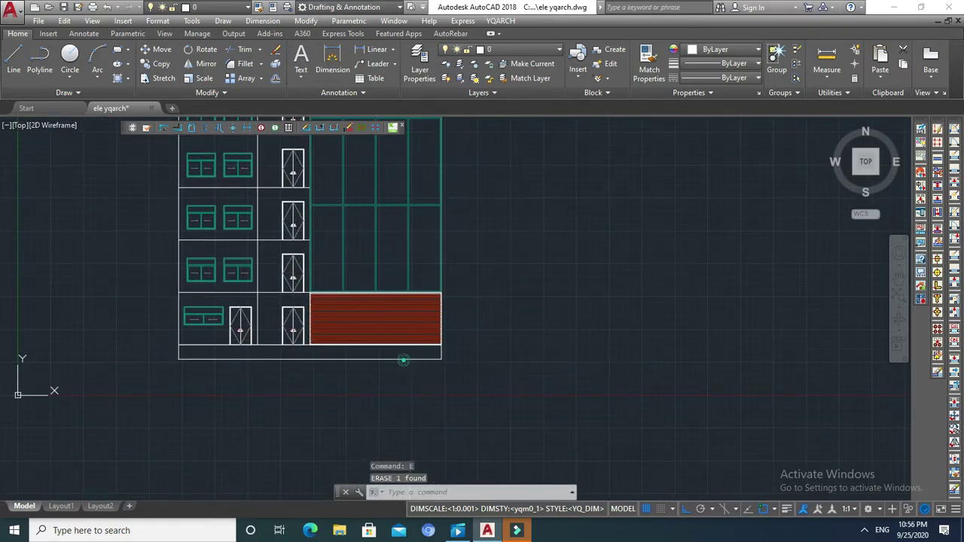
scroll(403, 360, "down", 4)
key("Escape")
key("Escape")
key("Escape")
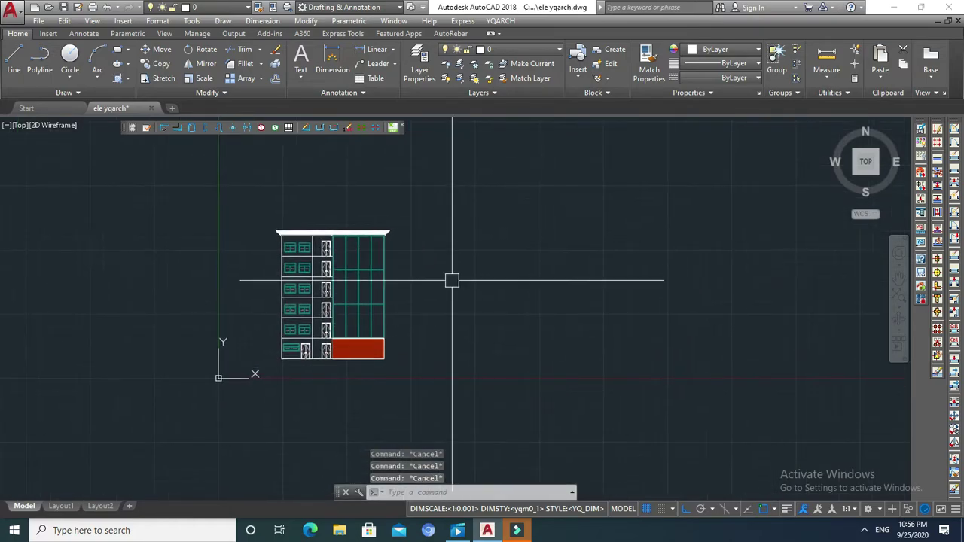
Draw the first rectangle to the right of the building
type("rec")
key("Return")
left_click(424, 199)
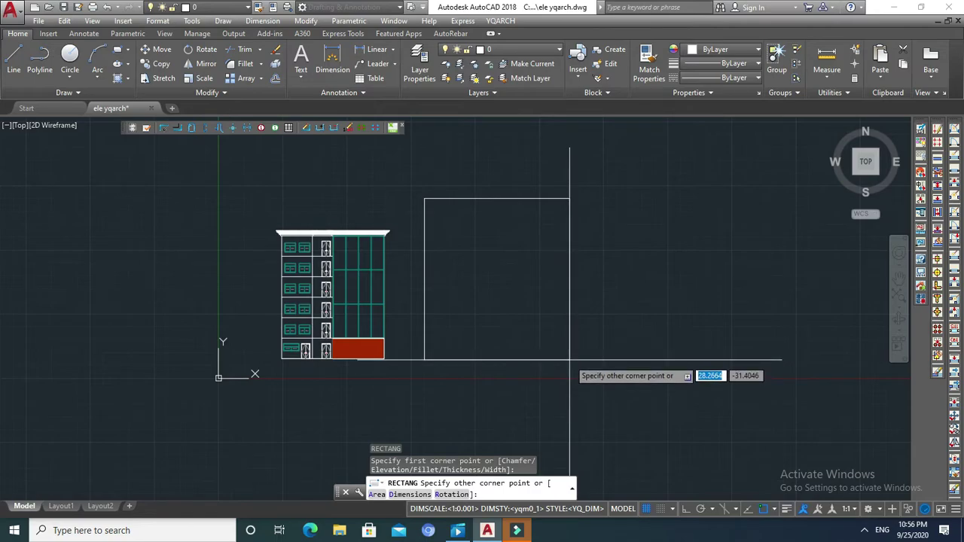
left_click(569, 360)
Draw a second, smaller rectangle further right
middle_click_drag(568, 360, 489, 351)
key("Return")
left_click(533, 232)
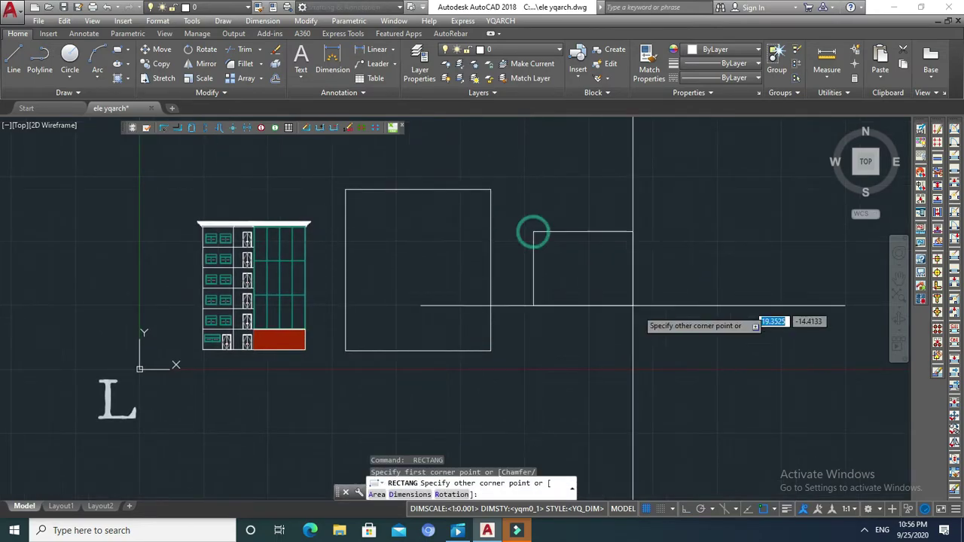
left_click(669, 353)
key("Escape")
Draw a third rectangle beside the other two
middle_click_drag(588, 322, 343, 299)
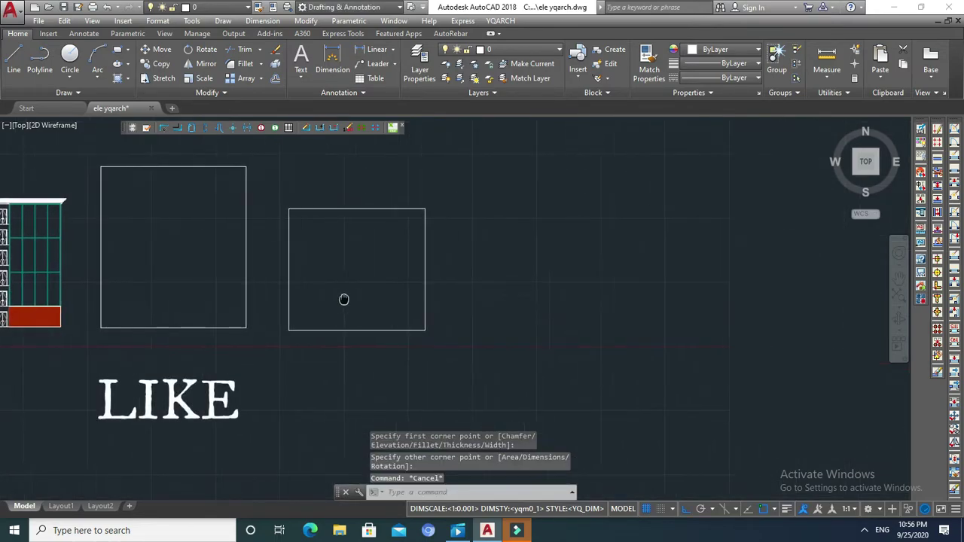
key("Return")
scroll(519, 215, "down", 4)
scroll(508, 249, "down", 2)
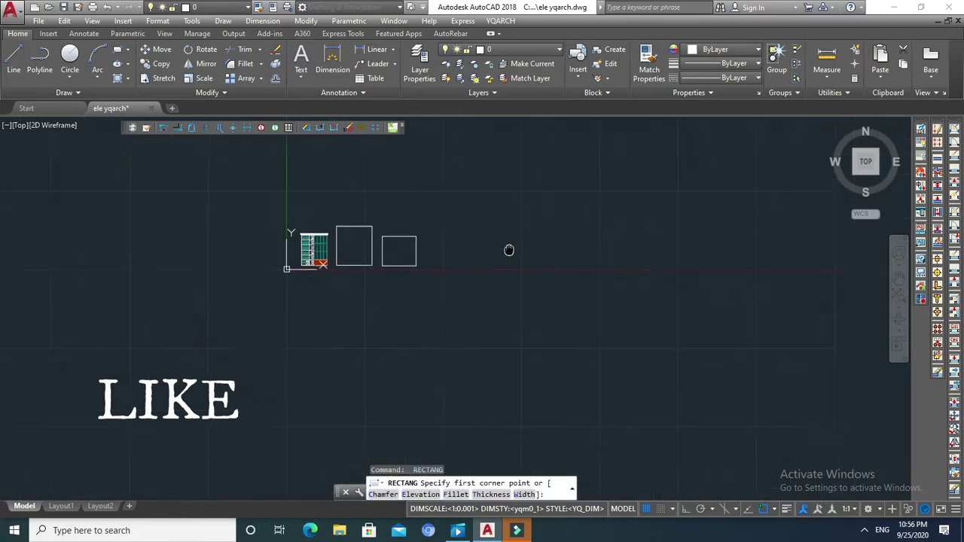
scroll(433, 244, "up", 4)
left_click(443, 245)
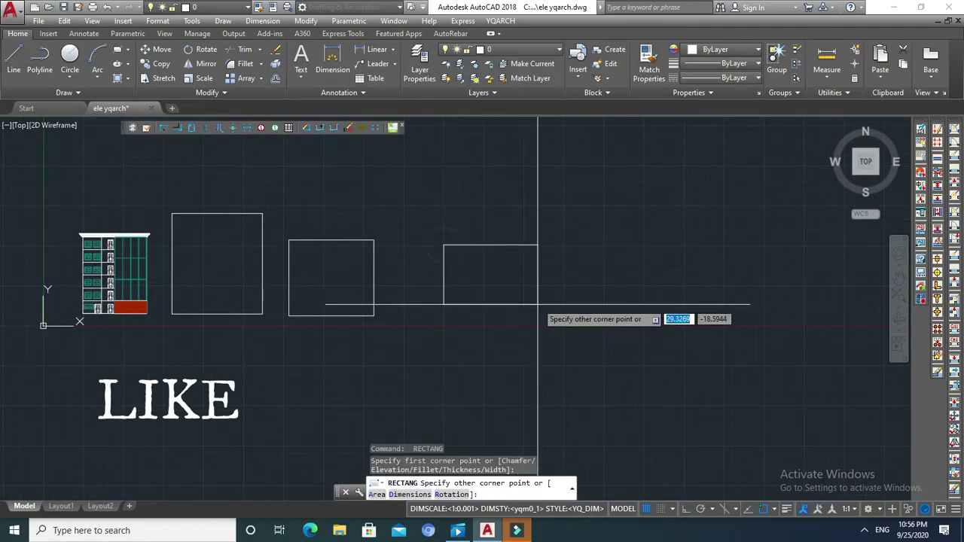
left_click(526, 316)
Move the third rectangle further to the right
middle_click_drag(492, 297, 473, 297)
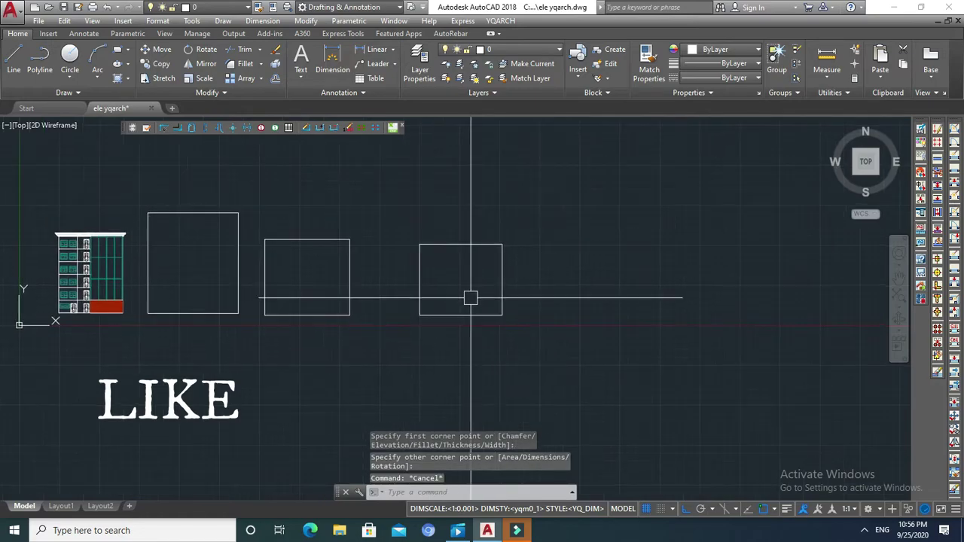
key("m")
key("Return")
left_click(552, 272)
left_click(470, 294)
key("Return")
left_click(470, 295)
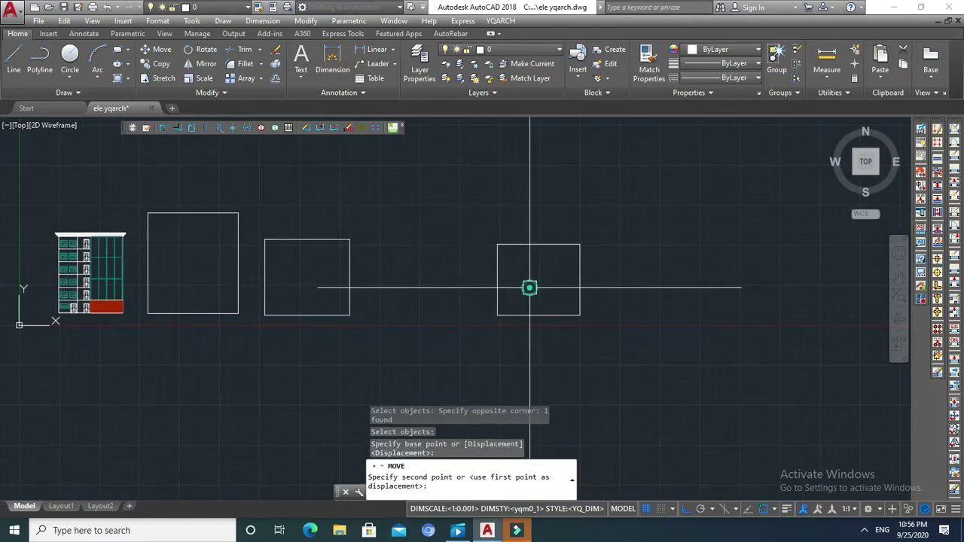
left_click(530, 286)
key("Escape")
Select the rightmost rectangle for copying
middle_click_drag(529, 286, 503, 260)
key("Escape")
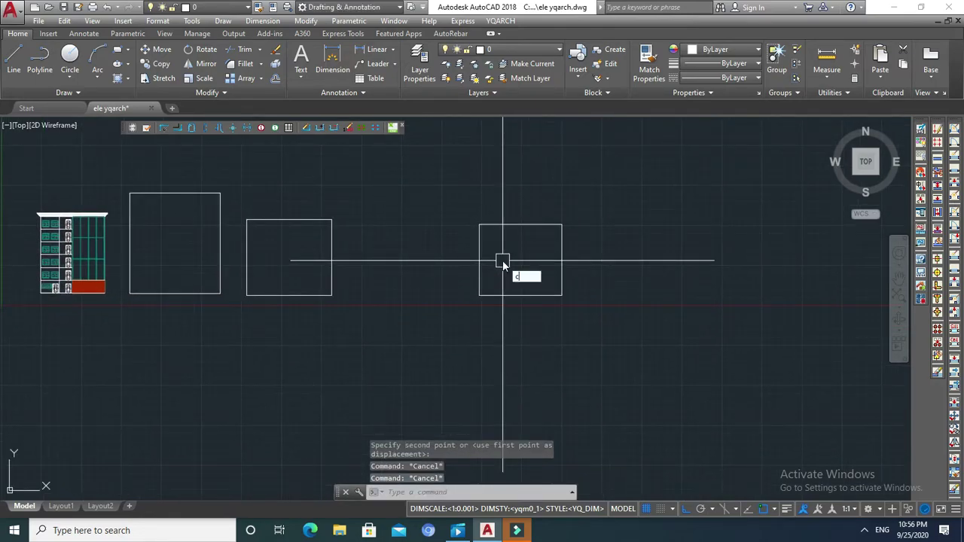
key("Return")
left_click(573, 309)
left_click(538, 288)
Copy the rightmost rectangle one width to the left
key("Return")
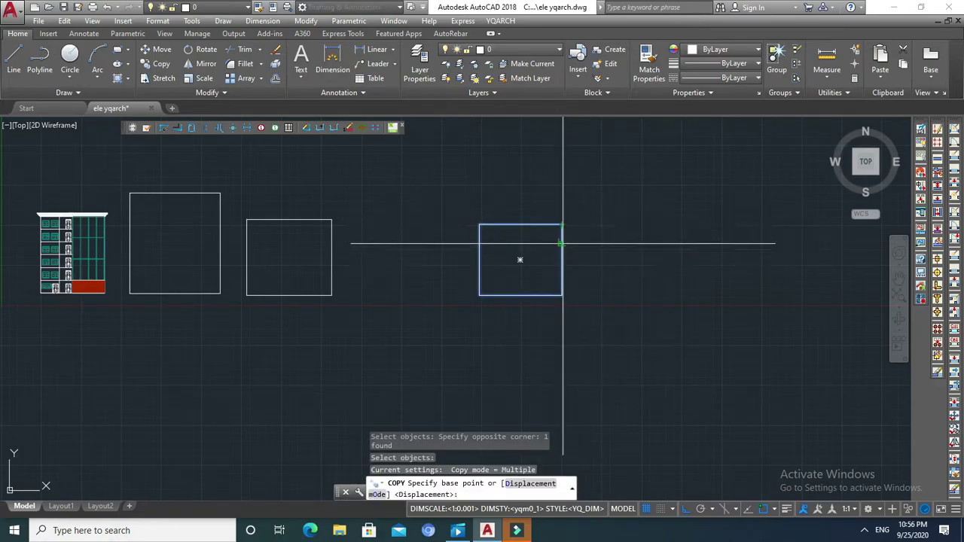
left_click(561, 259)
left_click(478, 258)
key("Return")
left_click(455, 231)
key("Escape")
Grip-stretch the copy's left corners downward to form a slanted wing panel
left_click(411, 228)
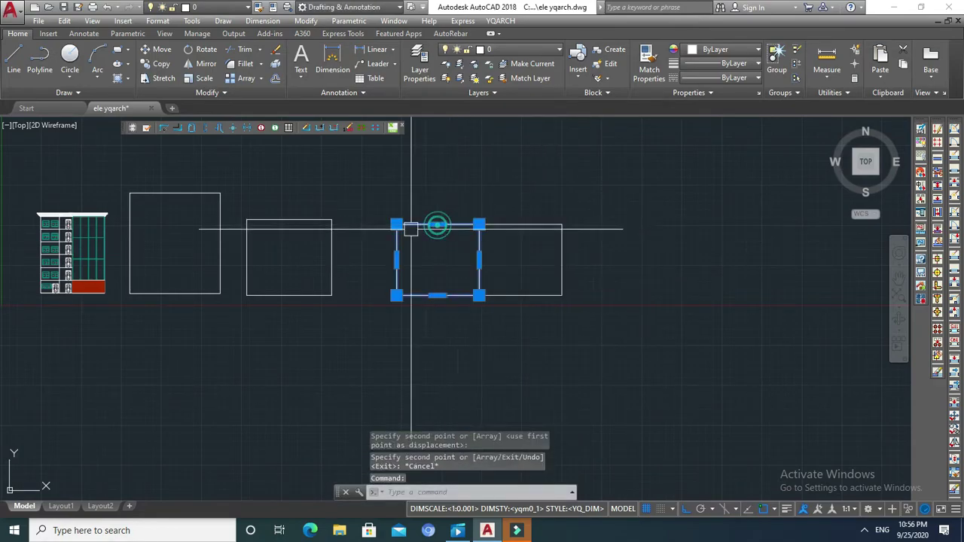
left_click(397, 295)
left_click(397, 345)
left_click(396, 225)
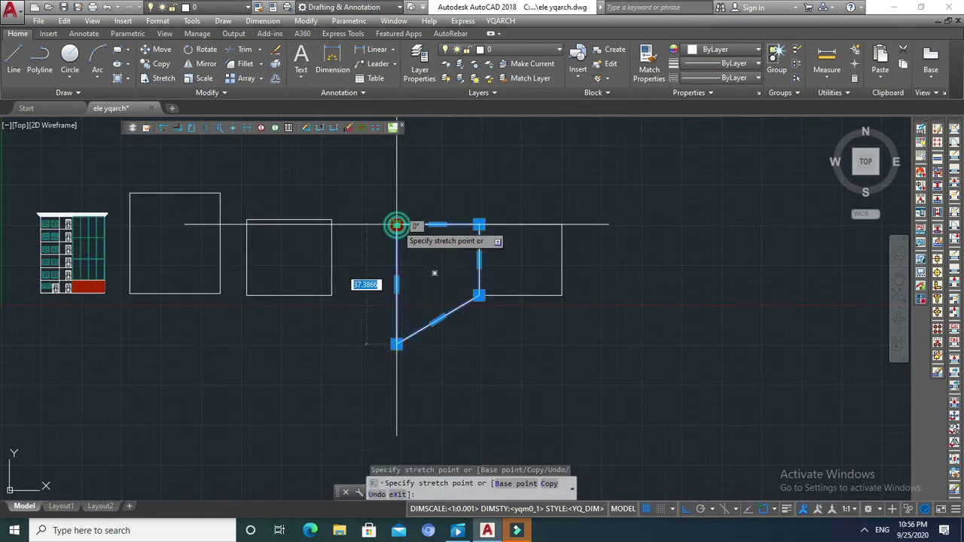
left_click(397, 253)
key("Escape")
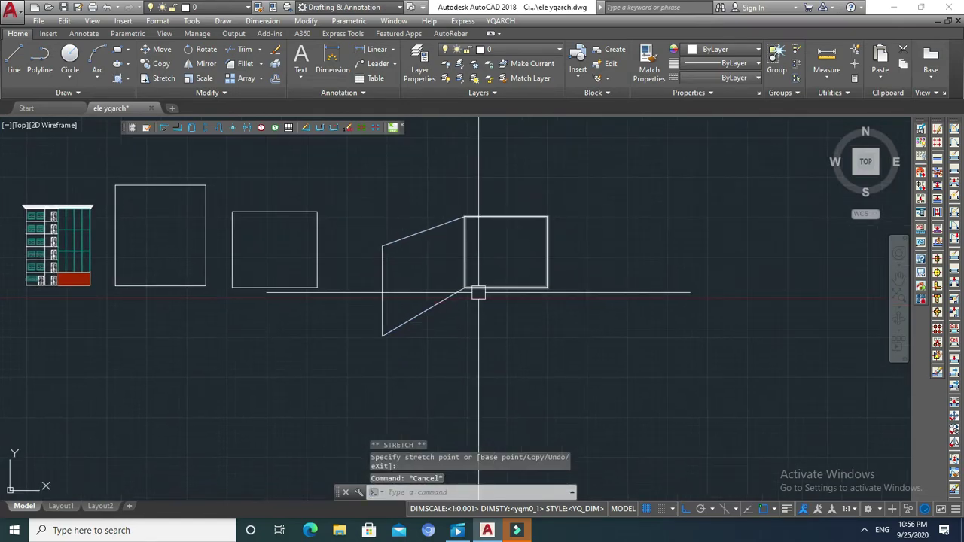
type("mi")
Mirror the slanted wing about the rectangle's vertical centreline, keeping the original
key("Return")
left_click(411, 236)
key("Return")
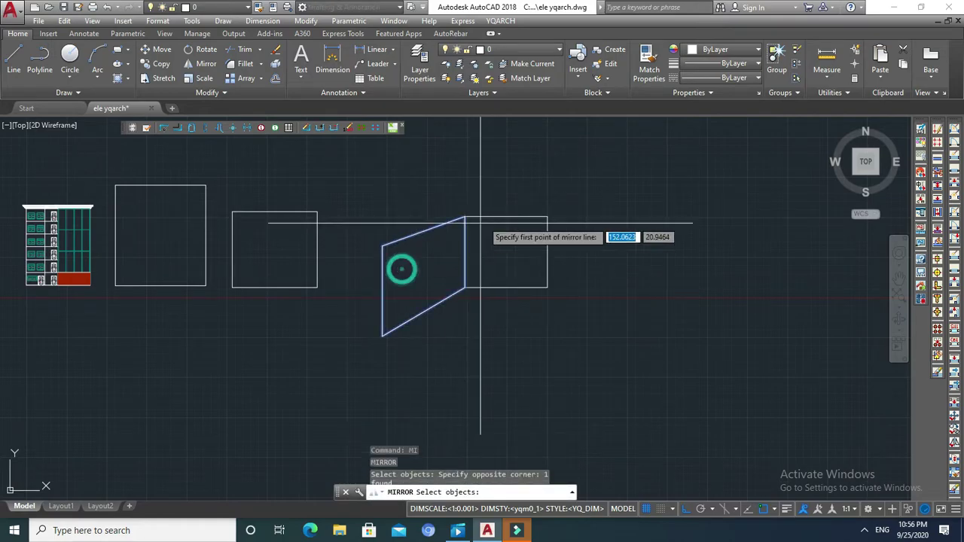
left_click(506, 252)
left_click(507, 329)
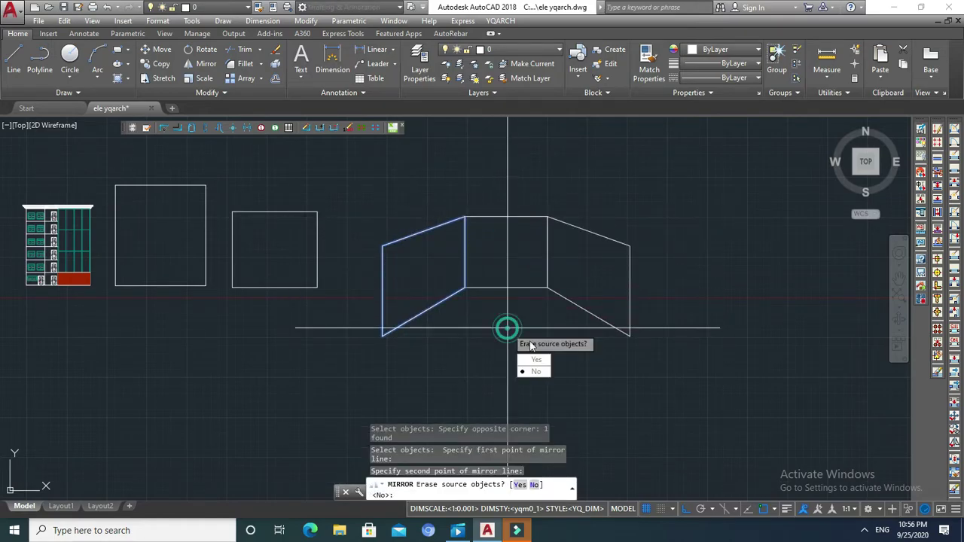
left_click(538, 373)
middle_click_drag(507, 329, 509, 248)
key("Escape")
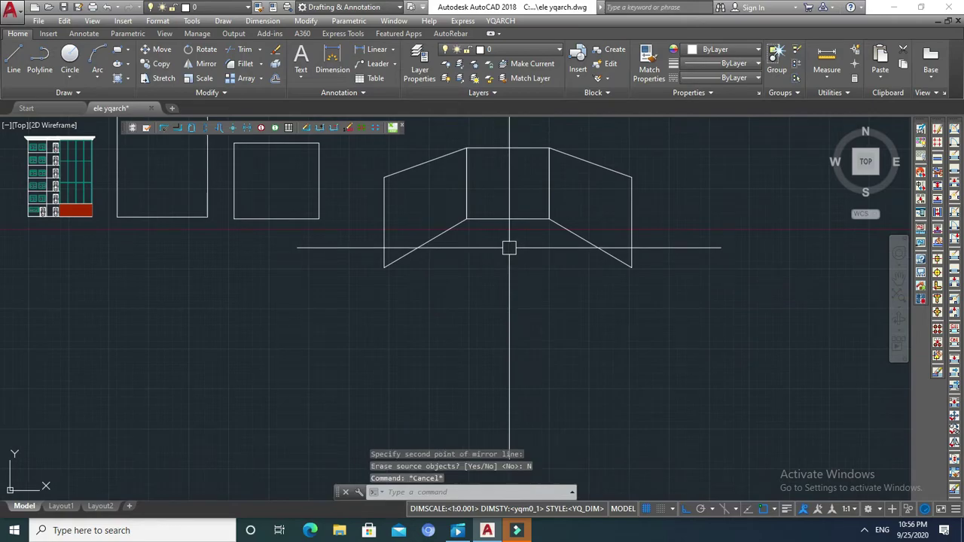
type("rec")
key("Return")
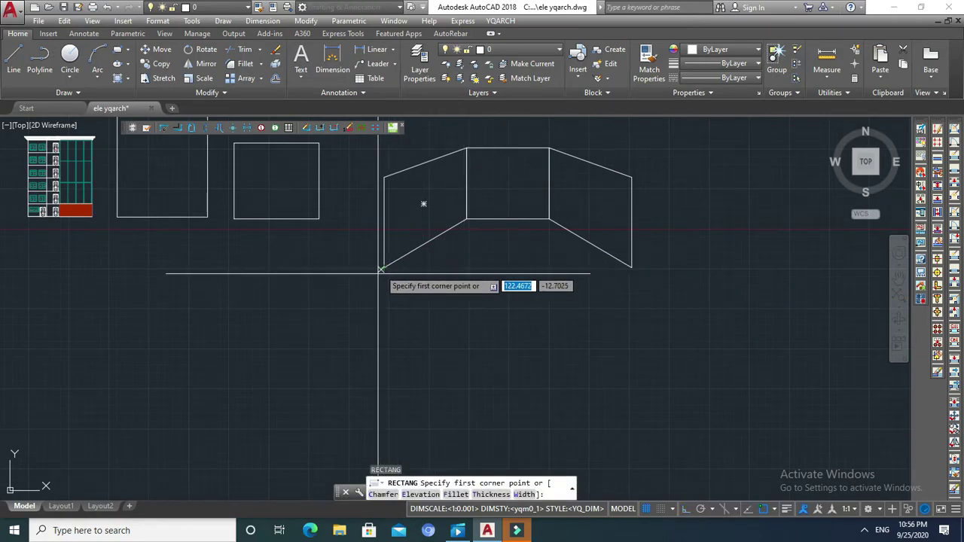
Draw a rectangle over the facade frame and pull its right corners to the panel corners
left_click(382, 322)
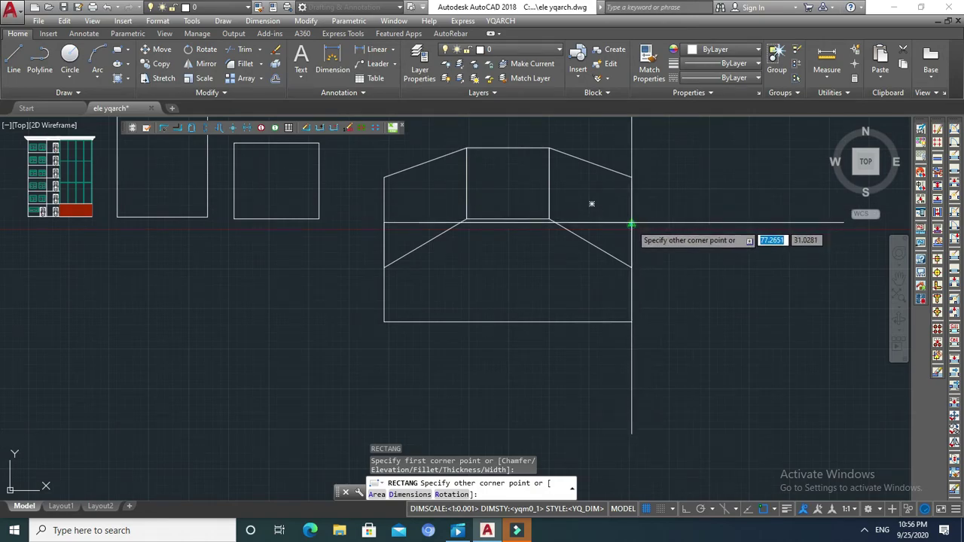
left_click(631, 224)
left_click(607, 223)
left_click(631, 224)
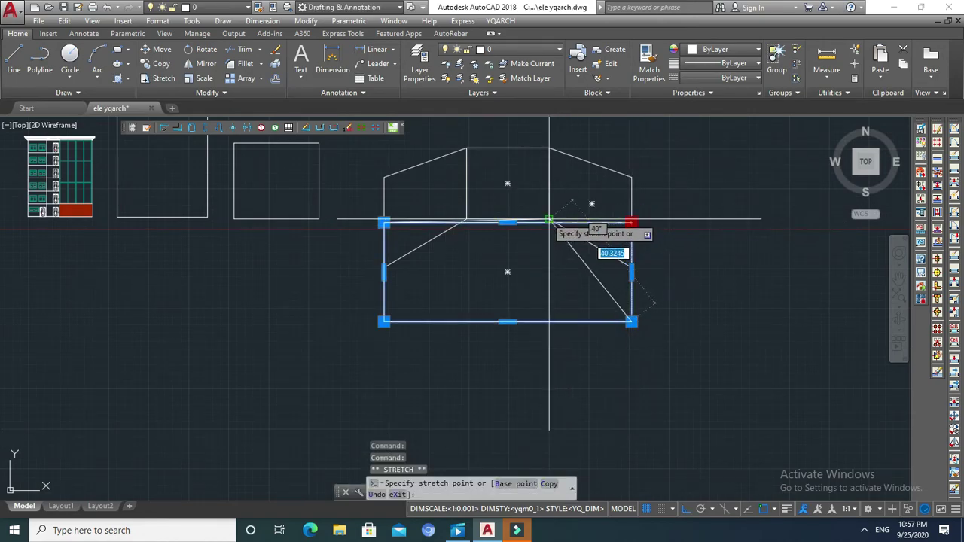
left_click(549, 220)
left_click(631, 323)
left_click(631, 268)
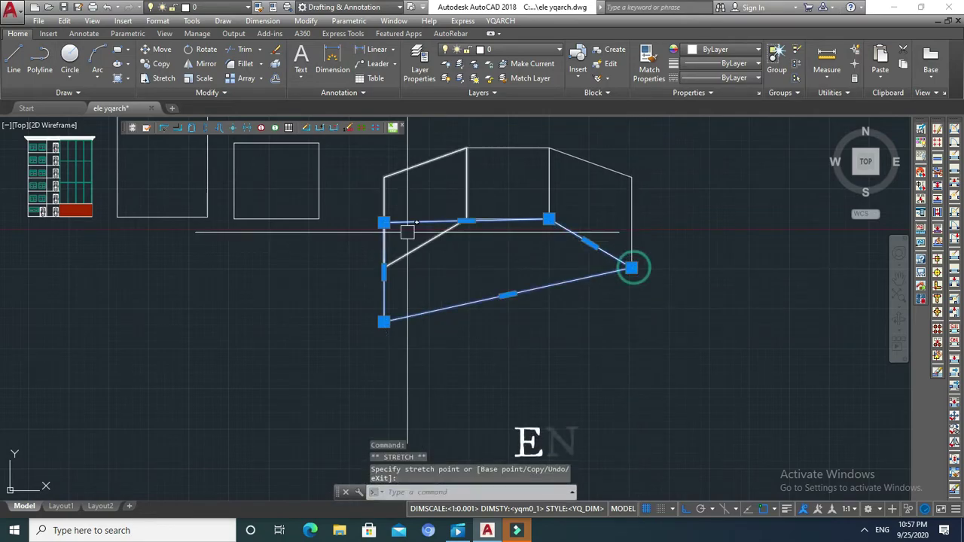
Move the left corners so the trapezoid's top matches the middle panel and its bottom is horizontal
left_click(466, 220)
scroll(452, 215, "up", 2)
scroll(497, 226, "up", 4)
scroll(498, 223, "down", 4)
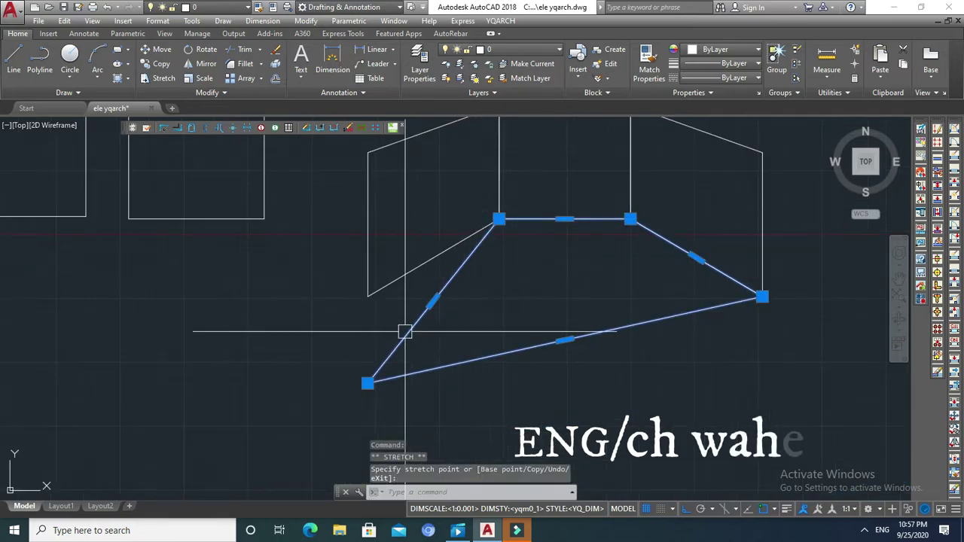
left_click(367, 383)
left_click(366, 293)
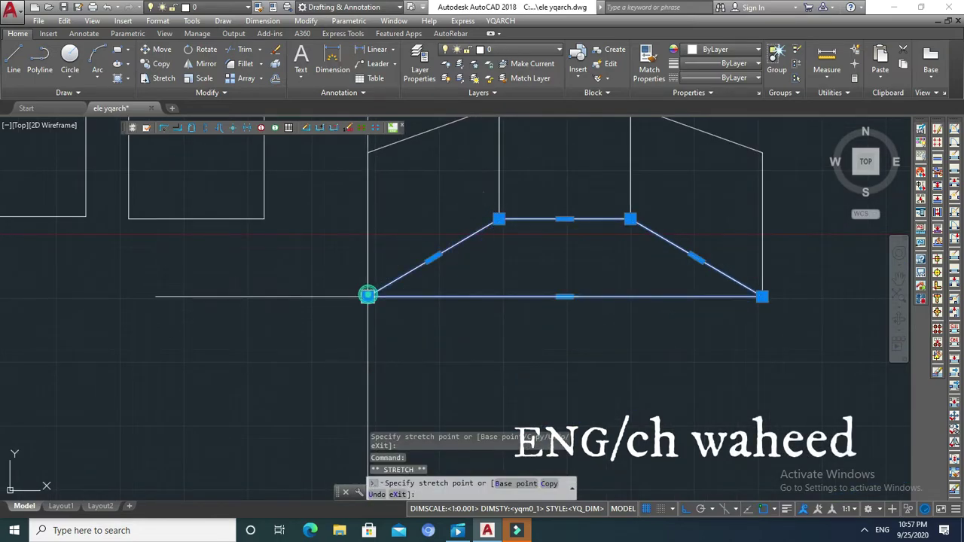
key("Escape")
scroll(473, 269, "down", 5)
key("Escape")
mouse_move(472, 268)
middle_mouse_down()
mouse_move(531, 235)
mouse_move(441, 271)
middle_mouse_up()
scroll(487, 225, "up", 2)
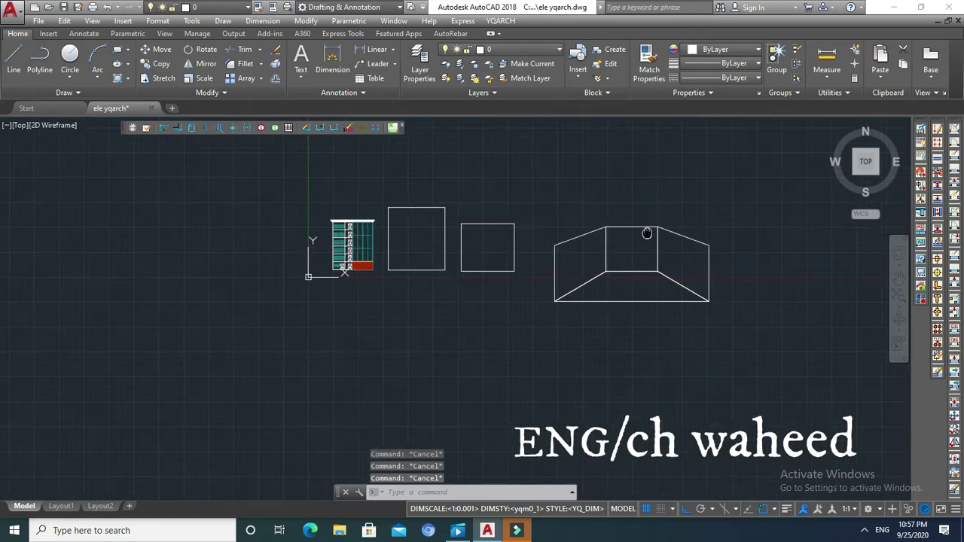
middle_click_drag(653, 235, 635, 235)
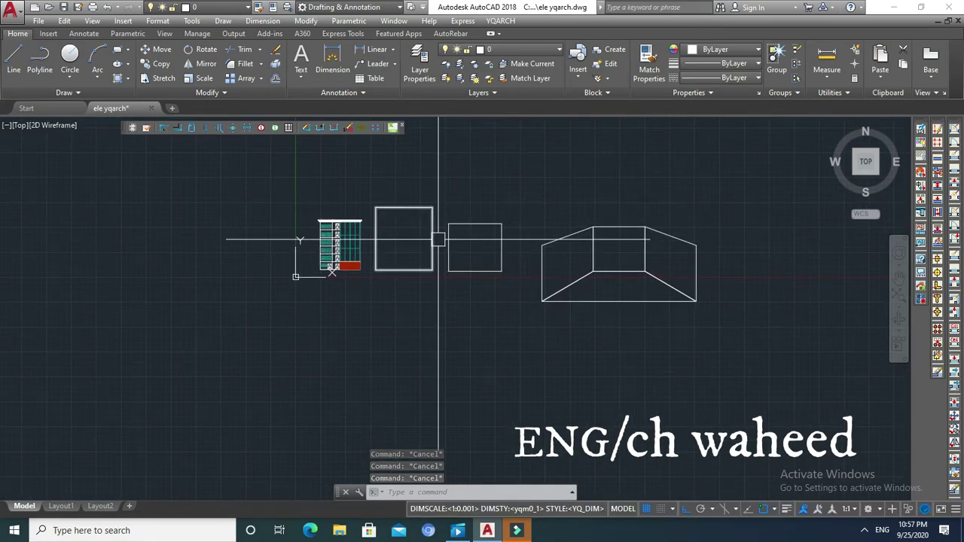
scroll(452, 237, "up", 2)
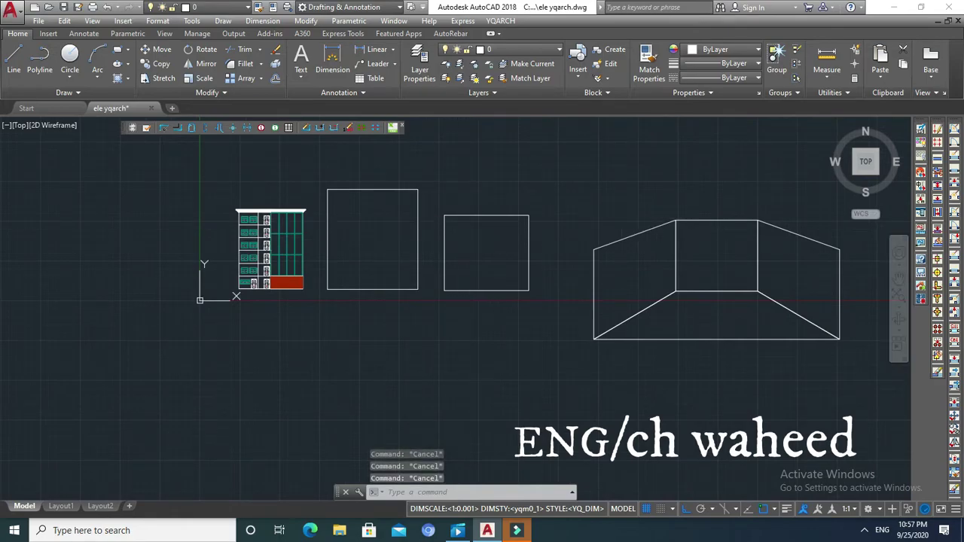
scroll(475, 221, "down", 2)
scroll(452, 226, "up", 2)
scroll(448, 225, "down", 2)
scroll(396, 216, "up", 2)
scroll(332, 179, "up", 2)
key("Escape")
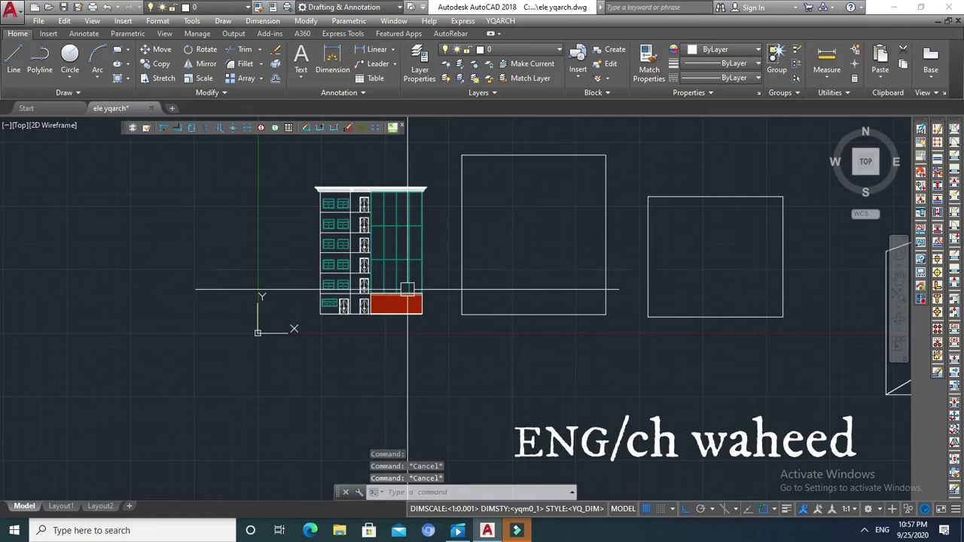
middle_click_drag(493, 221, 461, 260)
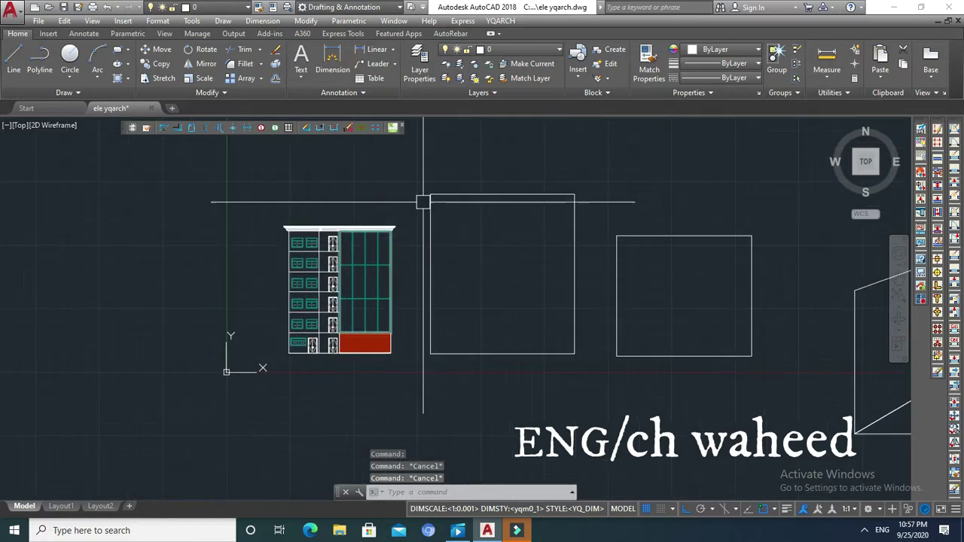
left_click(463, 192)
key("Escape")
middle_click_drag(492, 226, 456, 208)
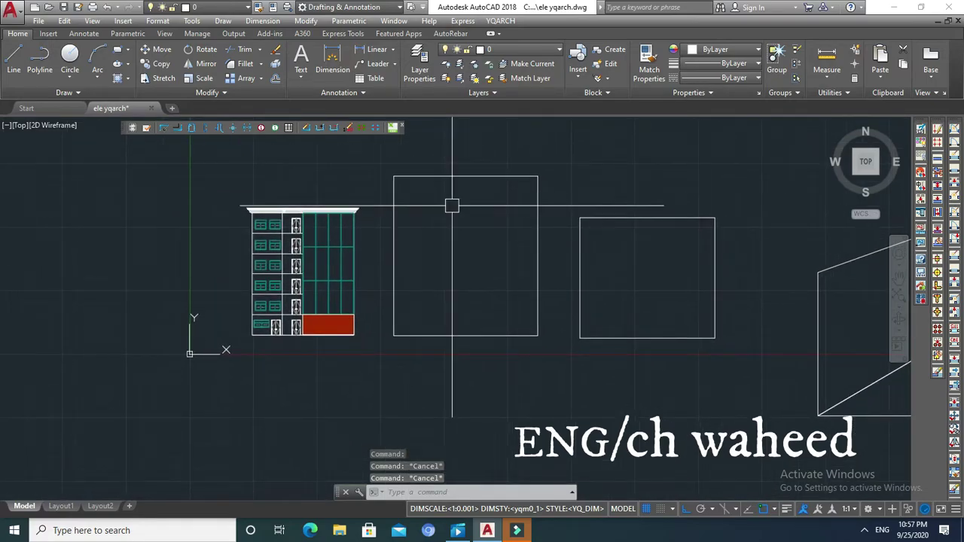
middle_click_drag(624, 226, 499, 226)
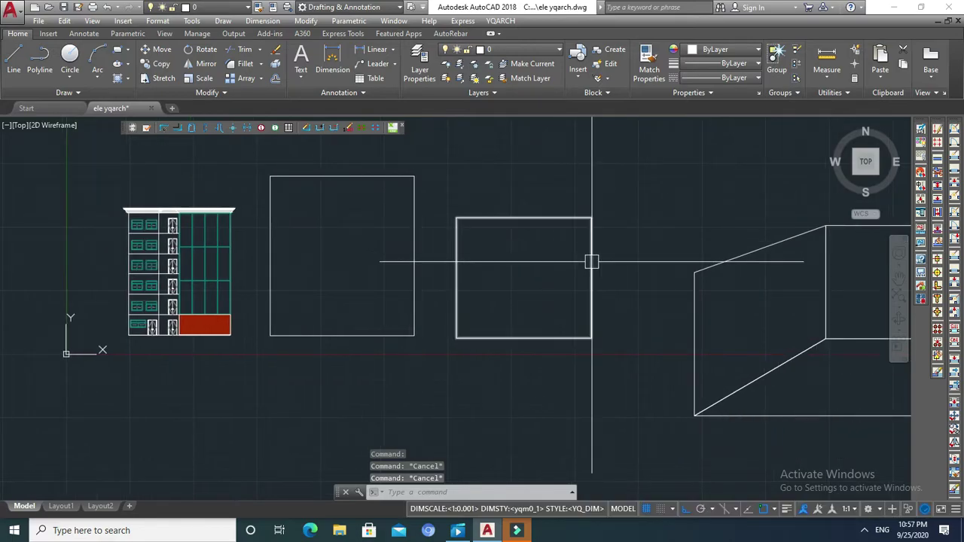
key("Escape")
key("Escape")
scroll(591, 254, "down", 3)
scroll(564, 252, "up", 2)
scroll(383, 239, "down", 4)
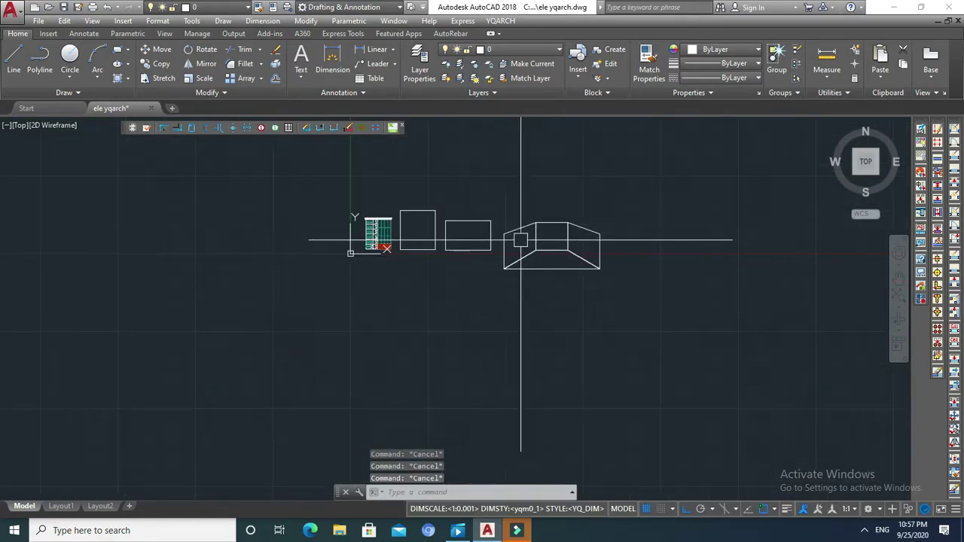
middle_click_drag(384, 239, 430, 241)
type("f")
key("Return")
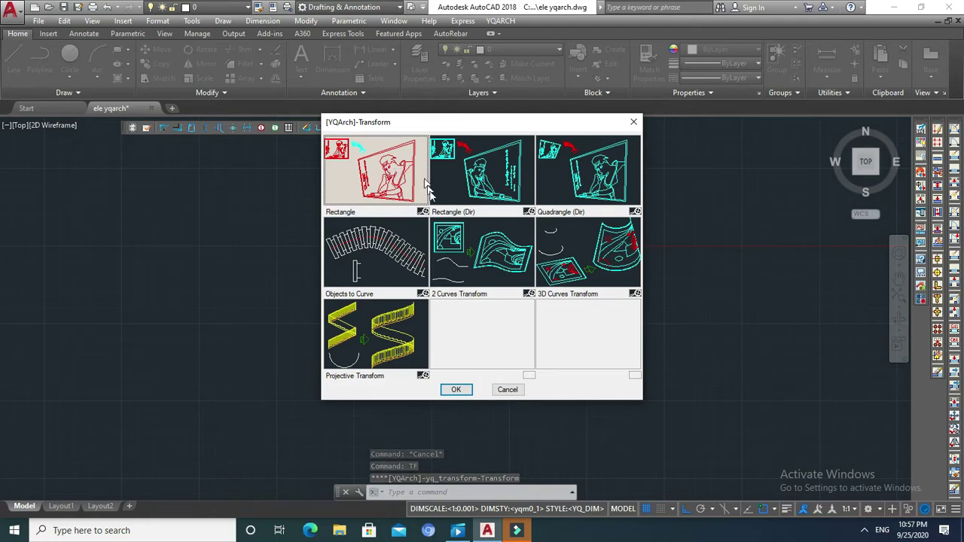
Fit a copy of the whole elevation into the tall rectangle with automatic precision
left_click(454, 390)
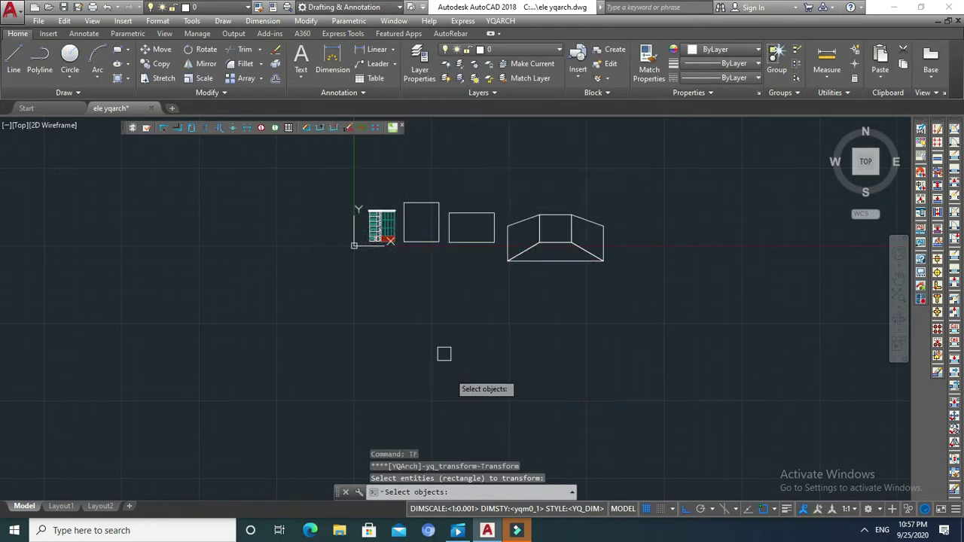
scroll(400, 200, "up", 5)
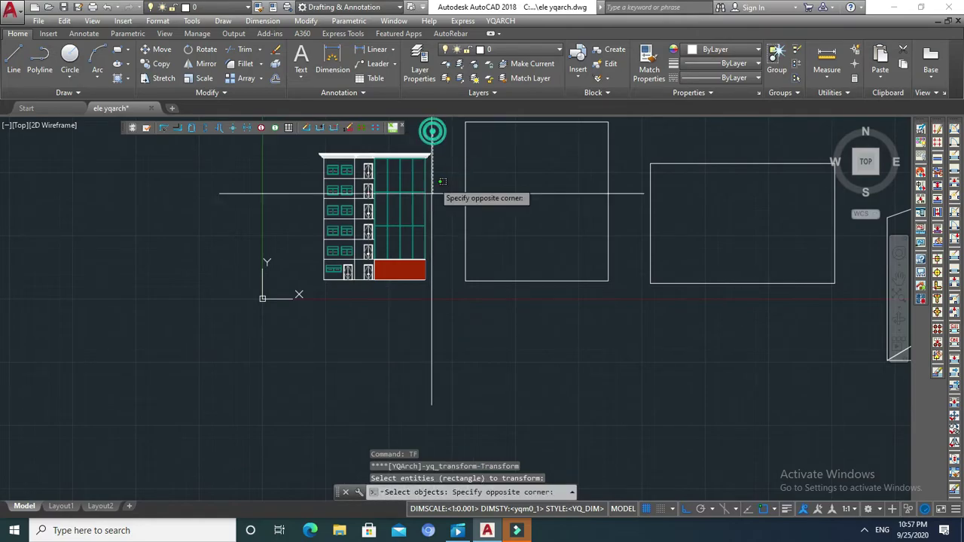
left_click(305, 302)
key("Return")
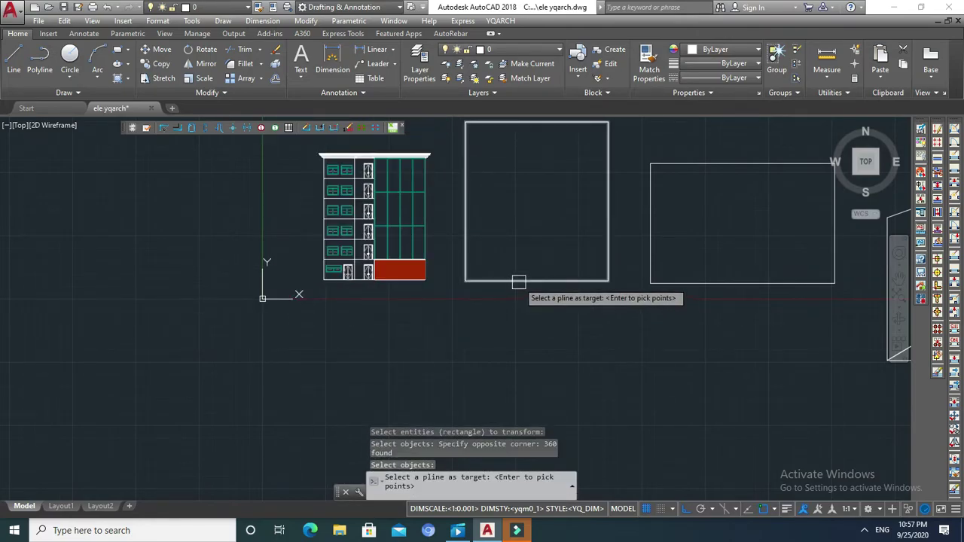
left_click(518, 282)
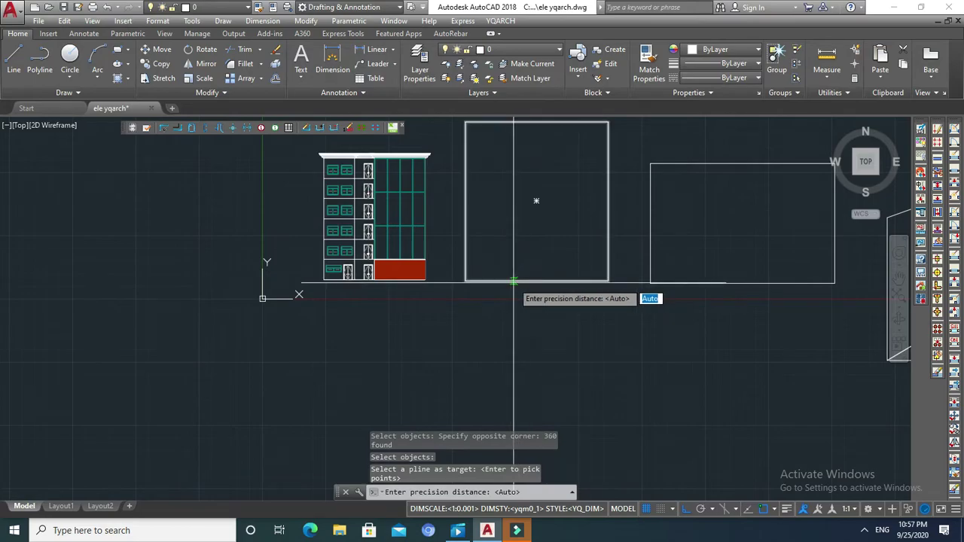
left_click(509, 282)
key("Return")
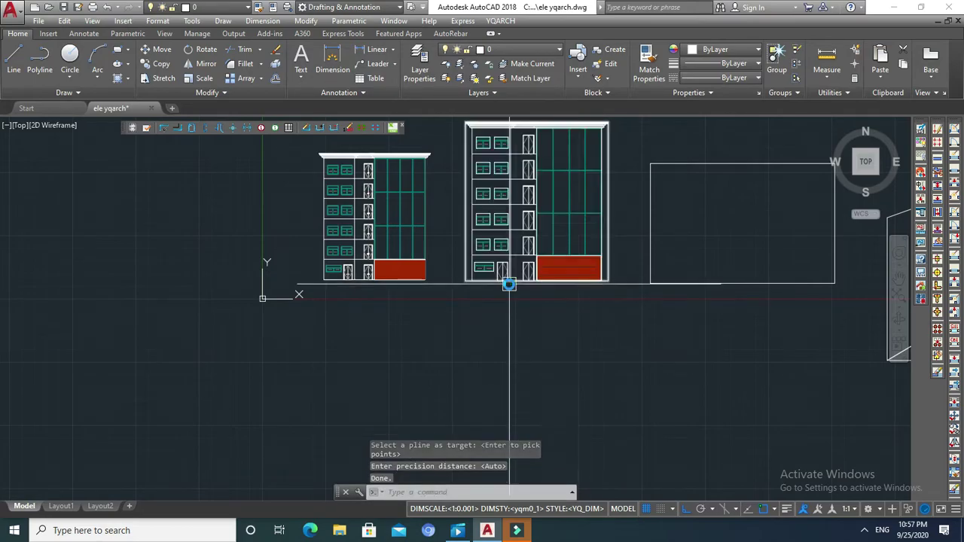
Erase the tall rectangle's outline around the new copy
scroll(580, 162, "up", 1)
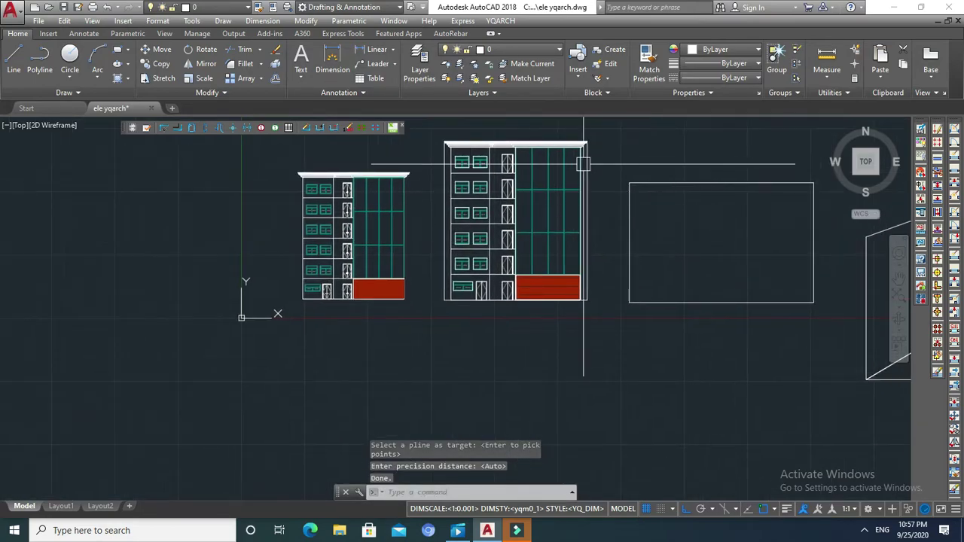
scroll(584, 166, "up", 2)
left_click(590, 170)
key("Return")
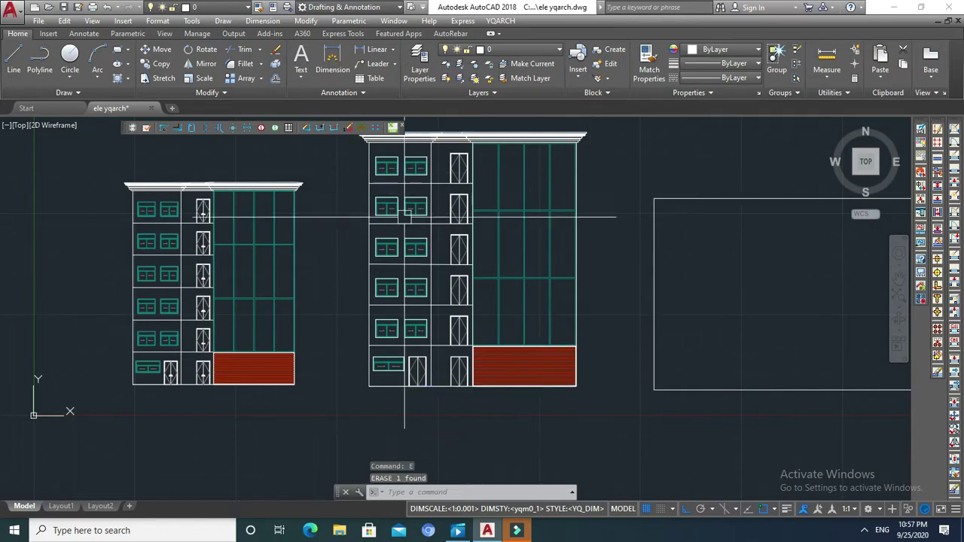
scroll(452, 232, "up", 4)
scroll(519, 204, "down", 4)
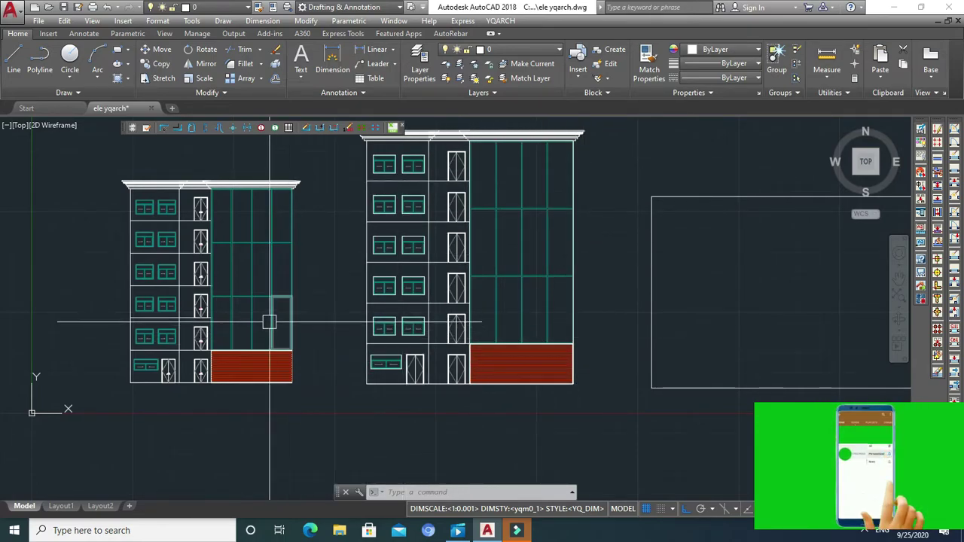
key("Escape")
key("Escape")
key("Escape")
scroll(344, 276, "up", 1)
scroll(342, 261, "up", 3)
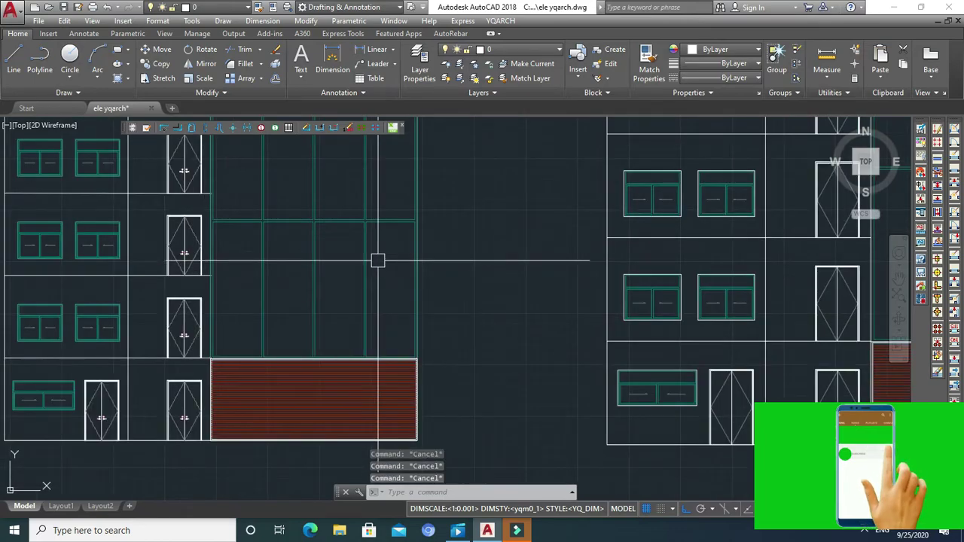
type("dal")
key("Return")
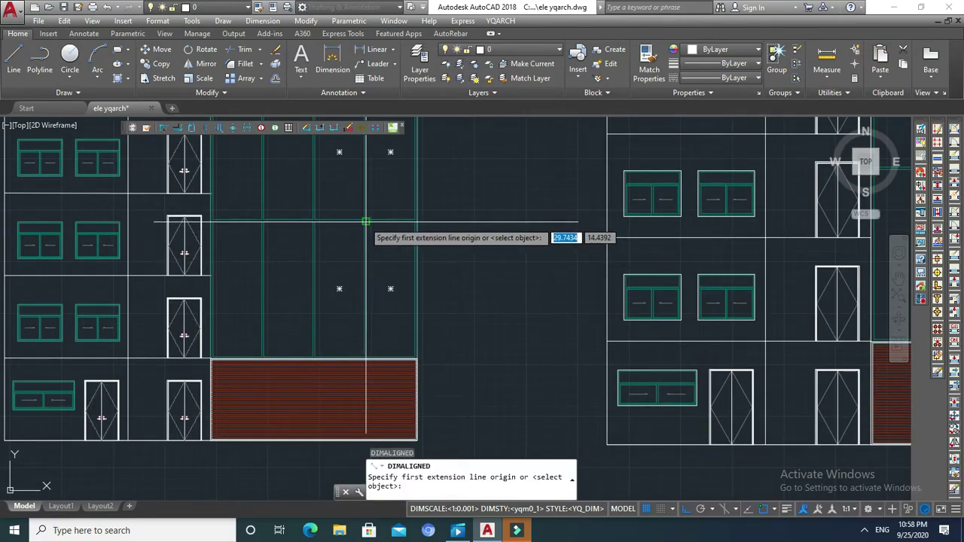
left_click(365, 222)
left_click(415, 222)
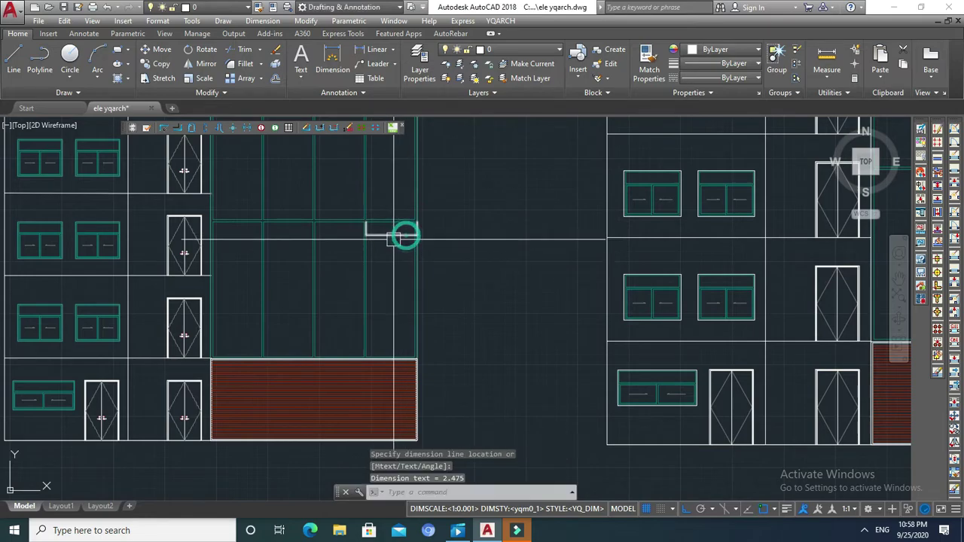
scroll(397, 226, "up", 3)
scroll(340, 213, "up", 2)
key("Escape")
scroll(192, 208, "down", 1)
scroll(189, 219, "down", 2)
scroll(439, 230, "down", 1)
scroll(422, 211, "up", 3)
key("Escape")
key("Return")
scroll(399, 219, "up", 2)
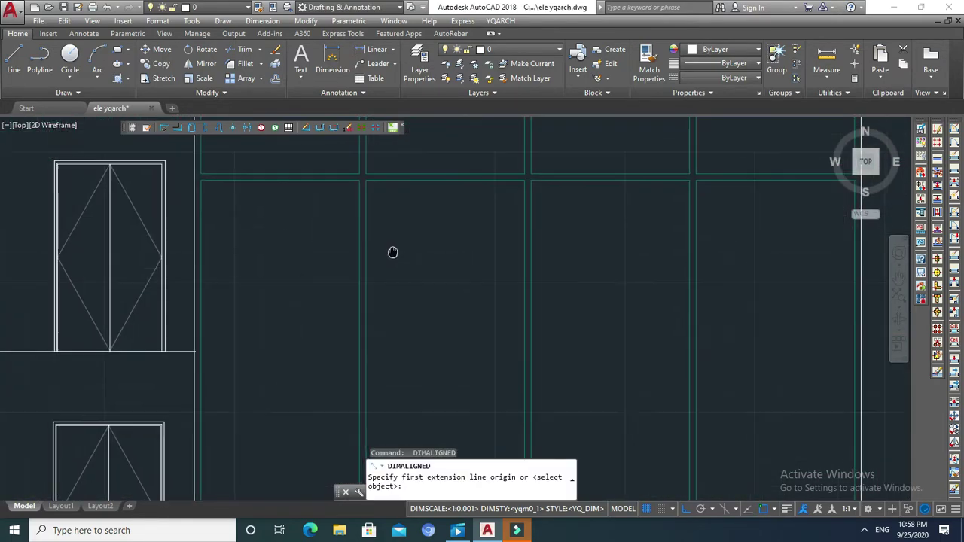
left_click(360, 216)
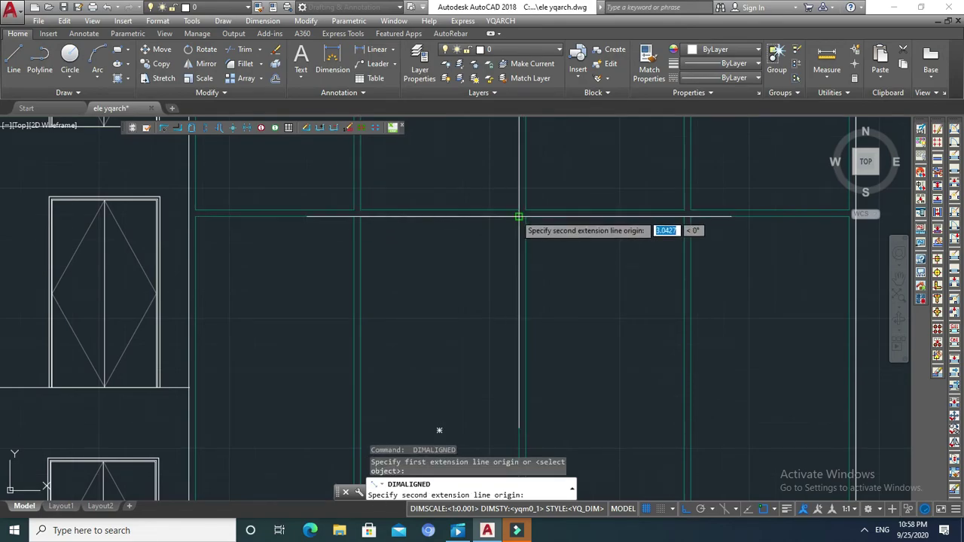
left_click(519, 217)
scroll(437, 231, "up", 3)
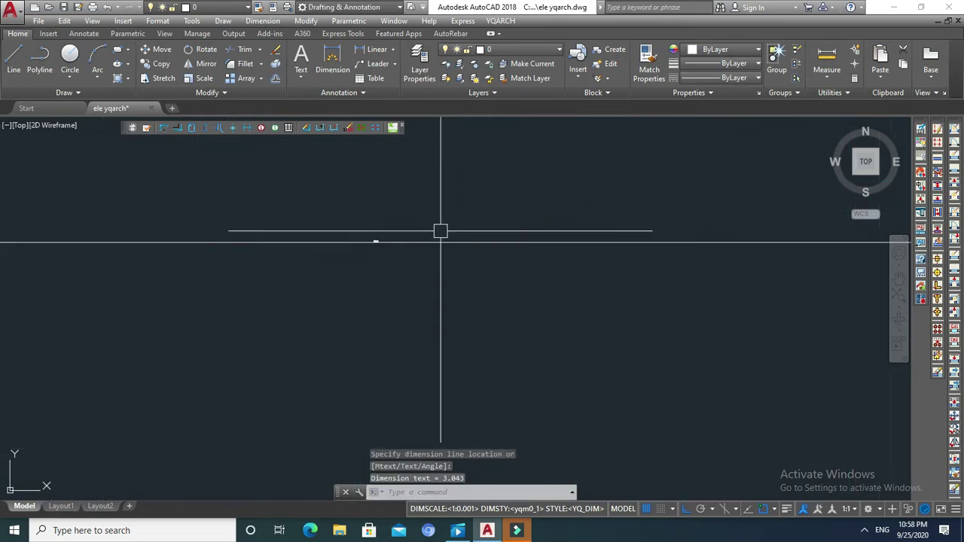
left_click(381, 237)
left_click(381, 238)
scroll(392, 248, "down", 3)
type("E")
key("Return")
key("Escape")
key("Escape")
scroll(419, 237, "down", 4)
scroll(465, 252, "up", 1)
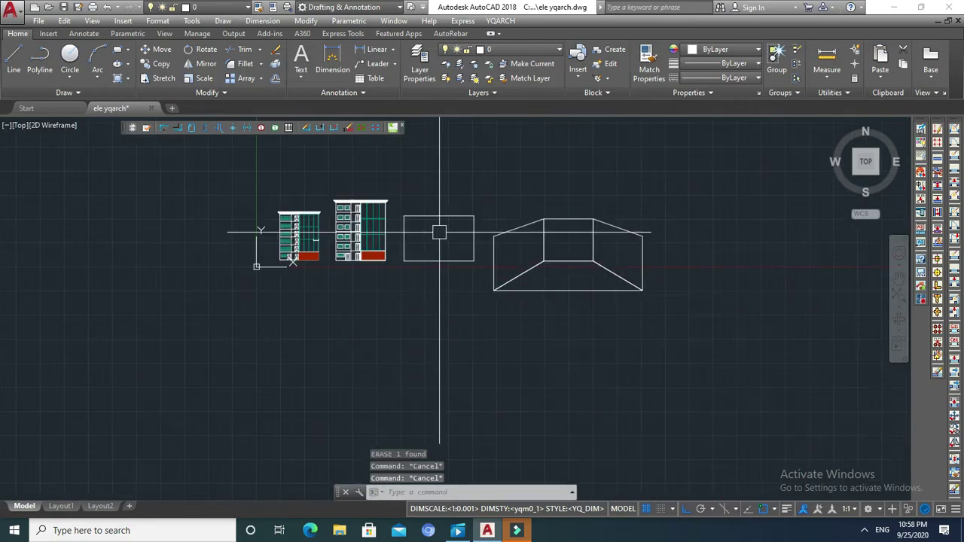
Fit a copy of the left building elevation into the empty rectangle with the YQArch Rectangle transform
type("f")
key("Return")
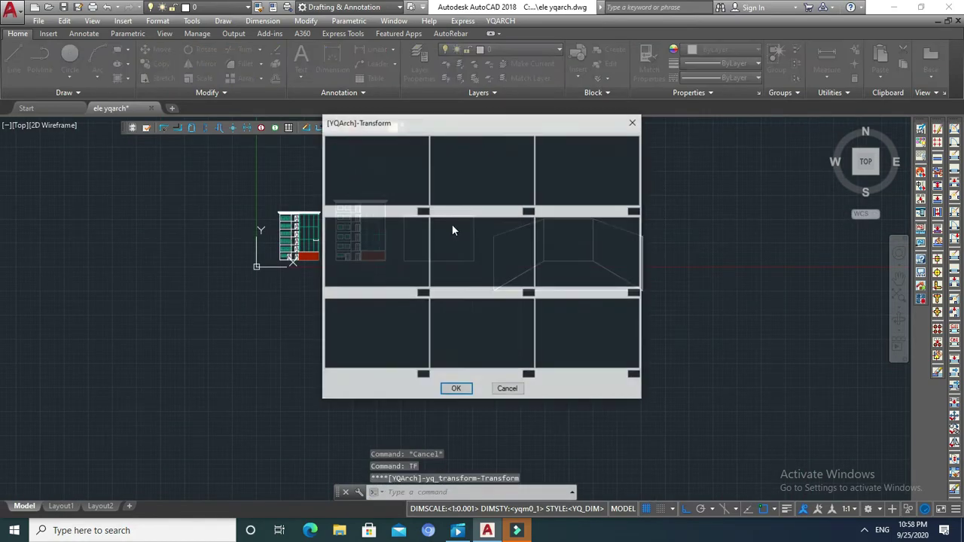
left_click(456, 389)
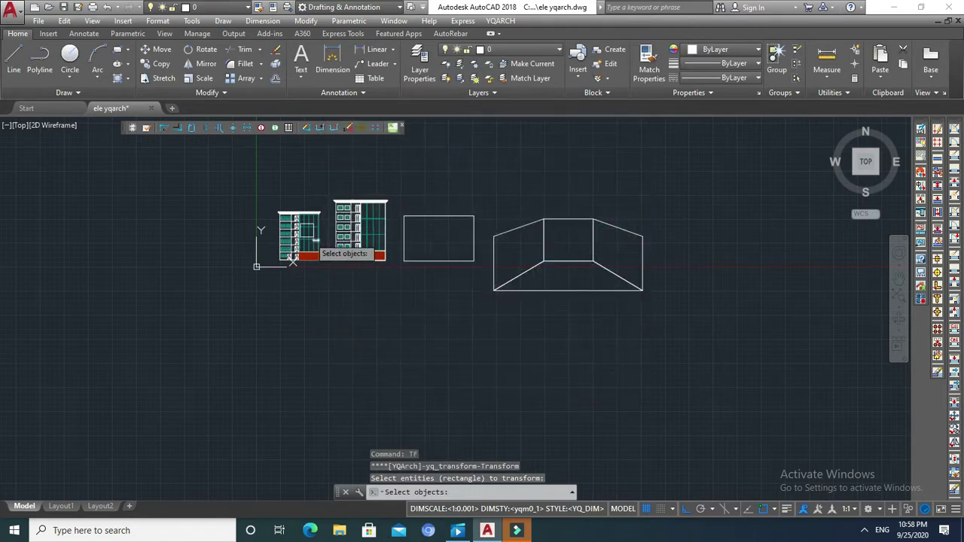
left_click(320, 195)
left_click(262, 284)
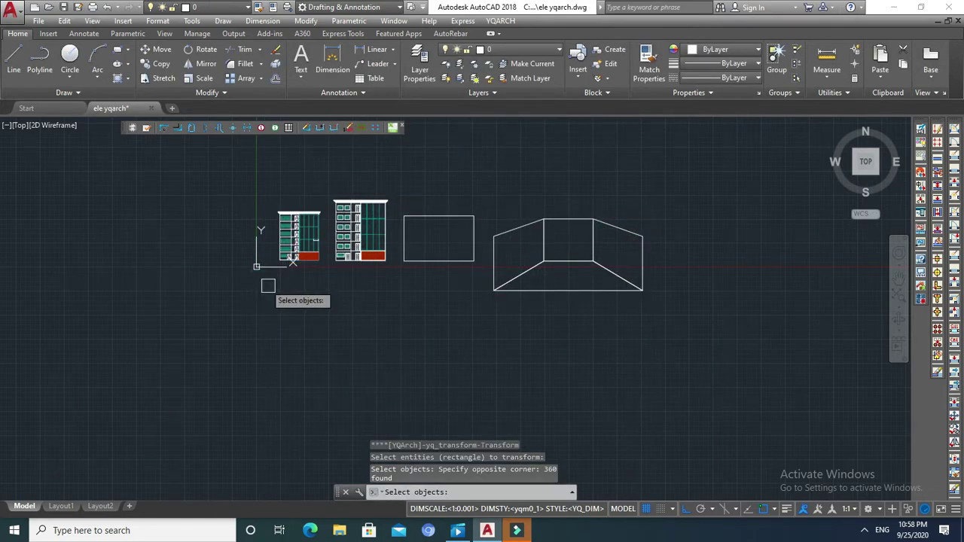
key("Return")
left_click(436, 263)
key("Return")
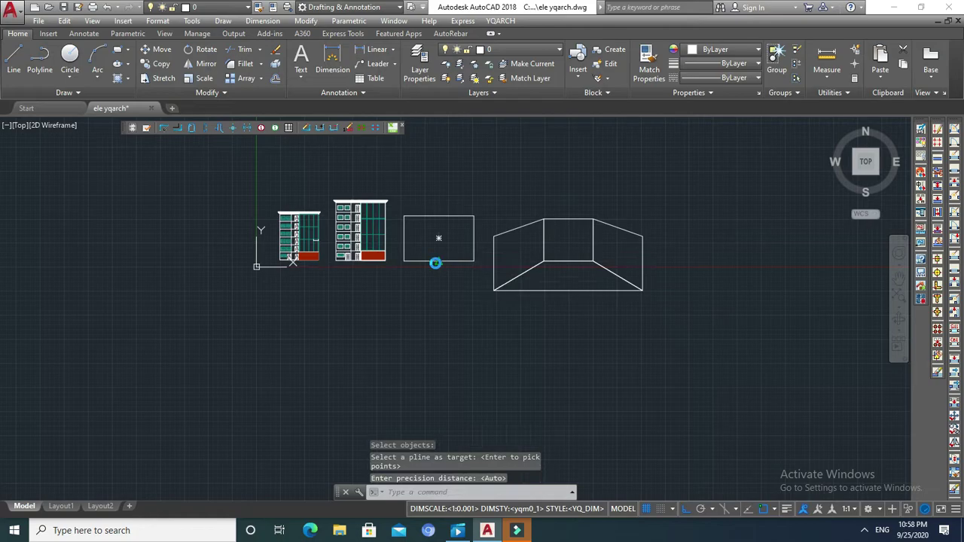
Erase the leftover rectangle outline around the new wider facade copy
scroll(441, 248, "up", 5)
key("Escape")
scroll(452, 230, "down", 3)
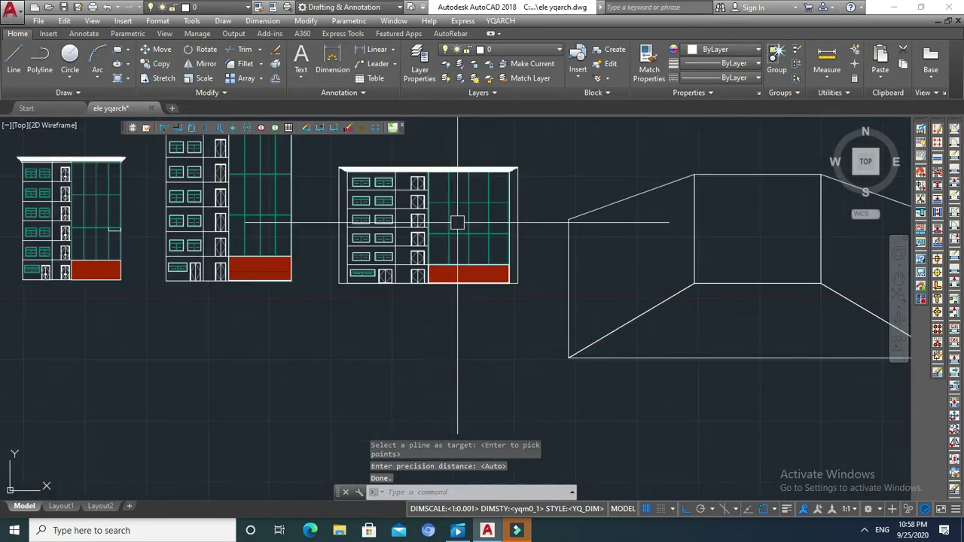
scroll(407, 228, "down", 2)
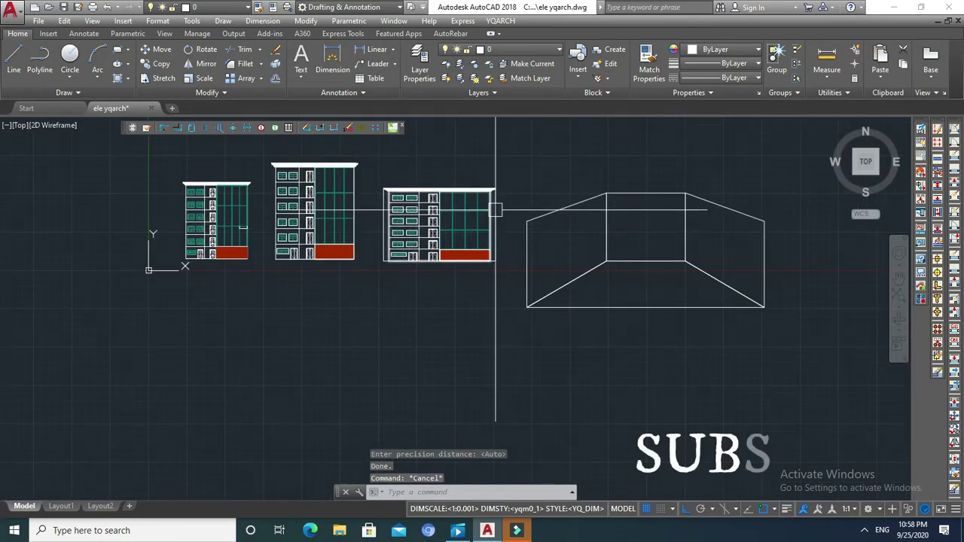
scroll(496, 209, "up", 4)
left_click(495, 214)
type("TF")
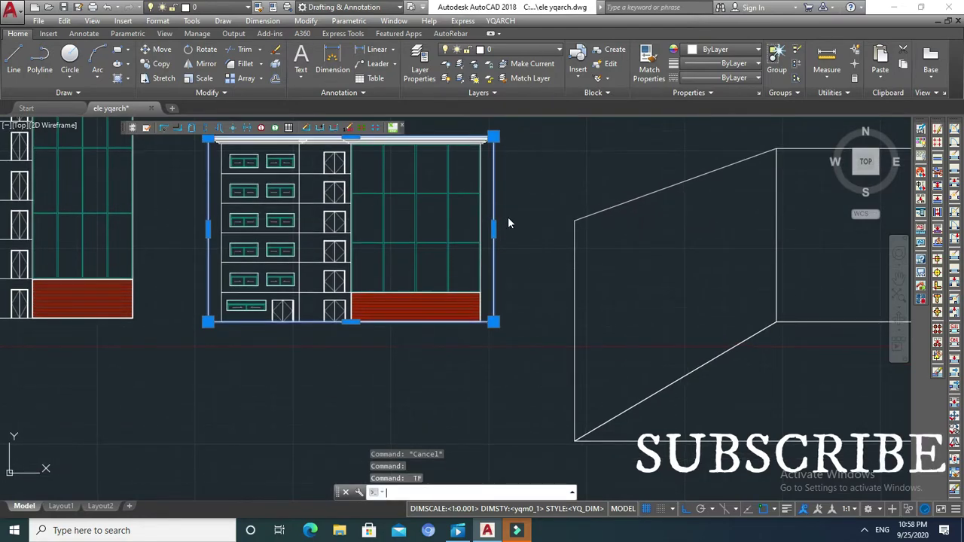
key("Escape")
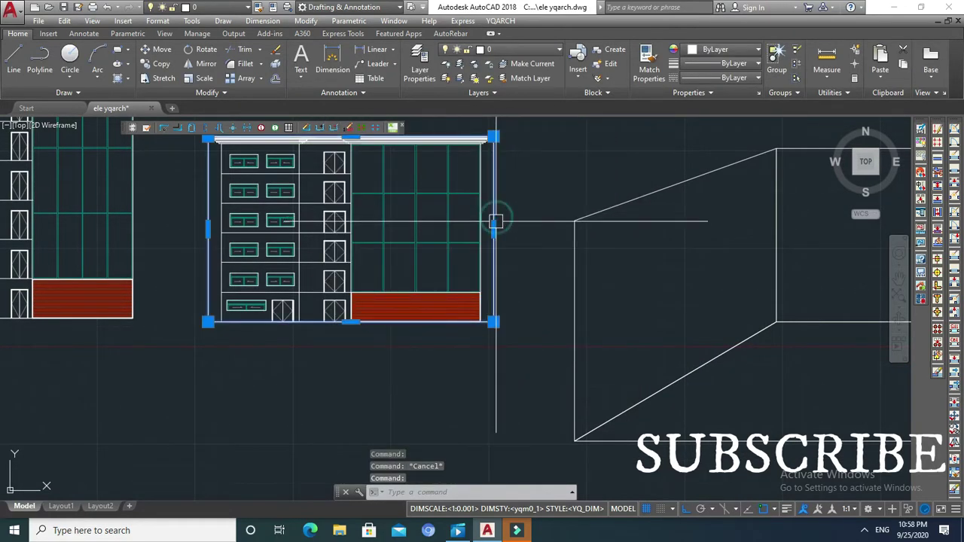
type("e")
key("Return")
scroll(259, 245, "down", 8)
scroll(263, 241, "down", 1)
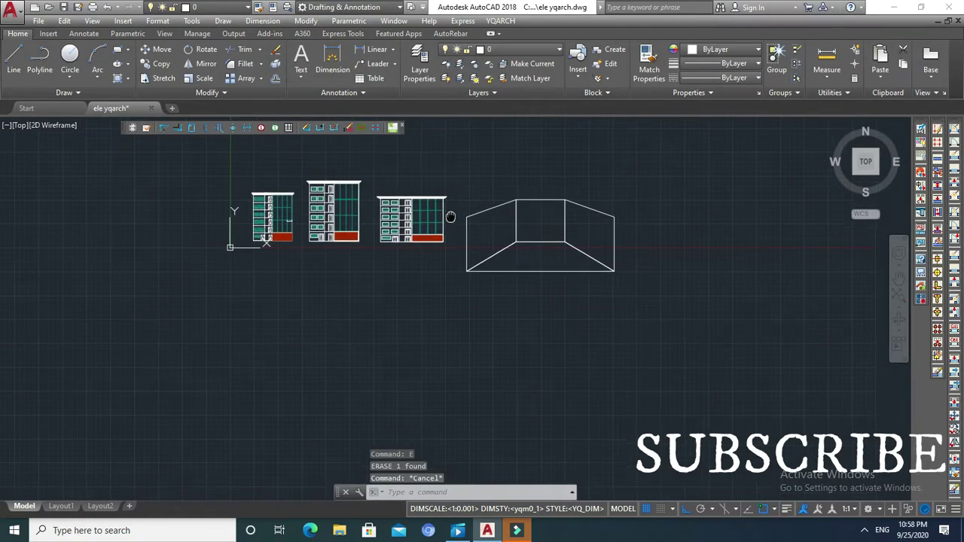
key("Escape")
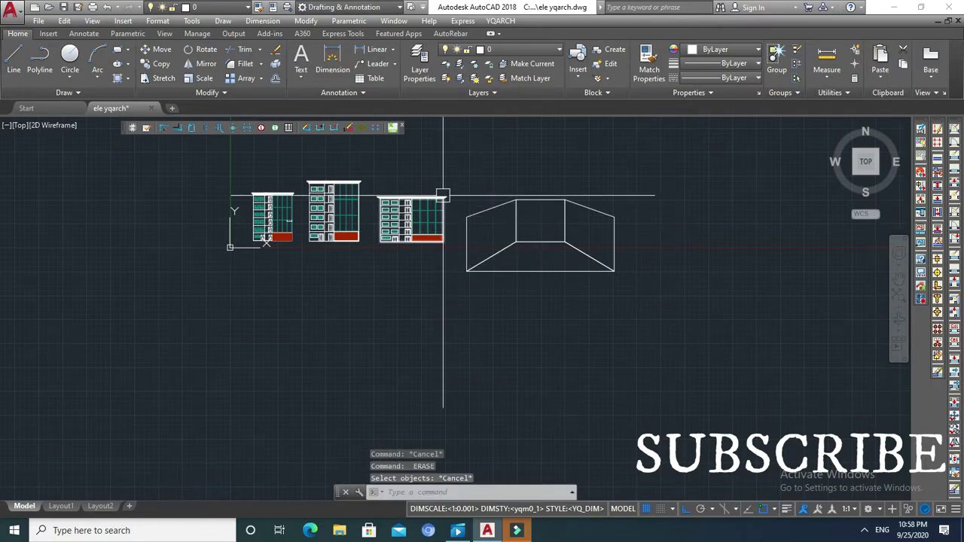
type("tr")
Try a plain Rectangle transform of the left elevation onto the box outline, then cancel it
key("Return")
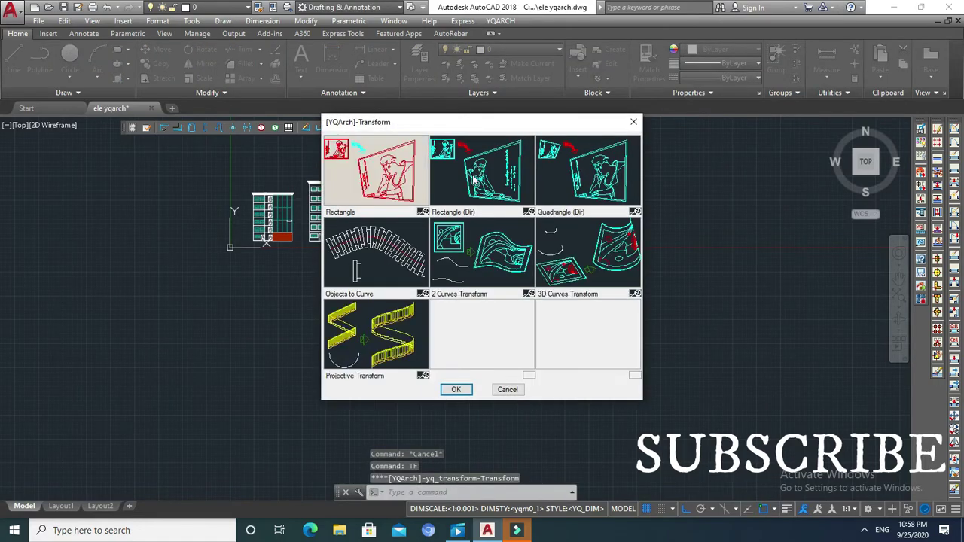
left_click(456, 390)
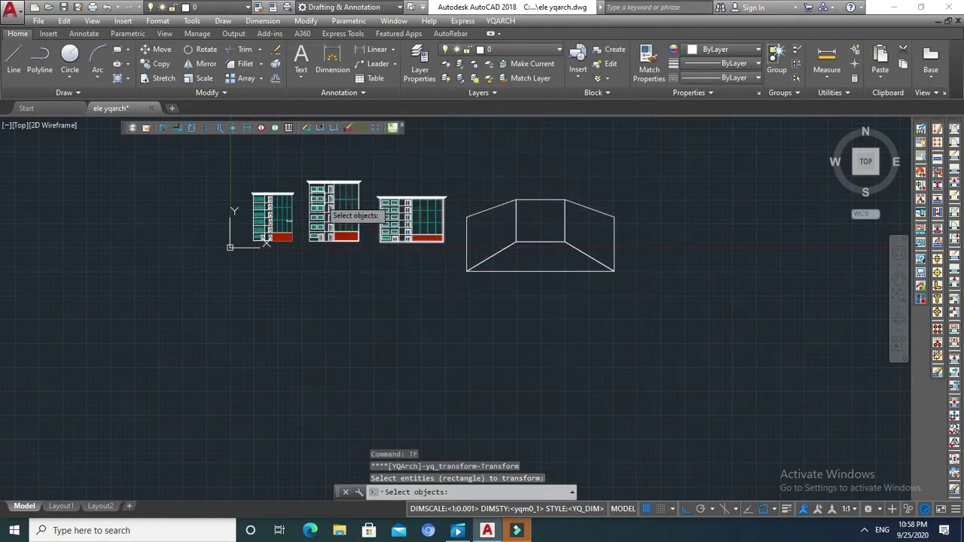
left_click_drag(299, 182, 226, 255)
left_click(475, 211)
key("Return")
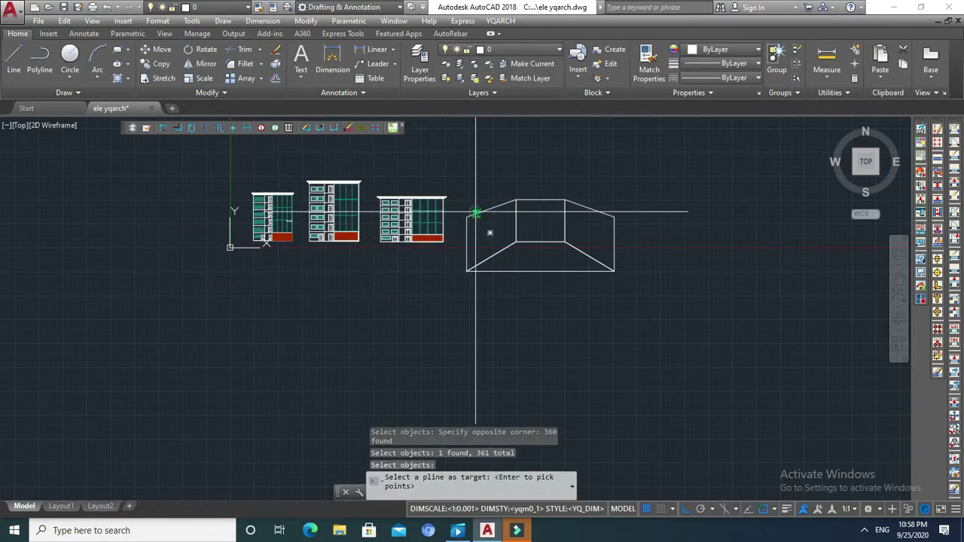
left_click(475, 210)
key("Escape")
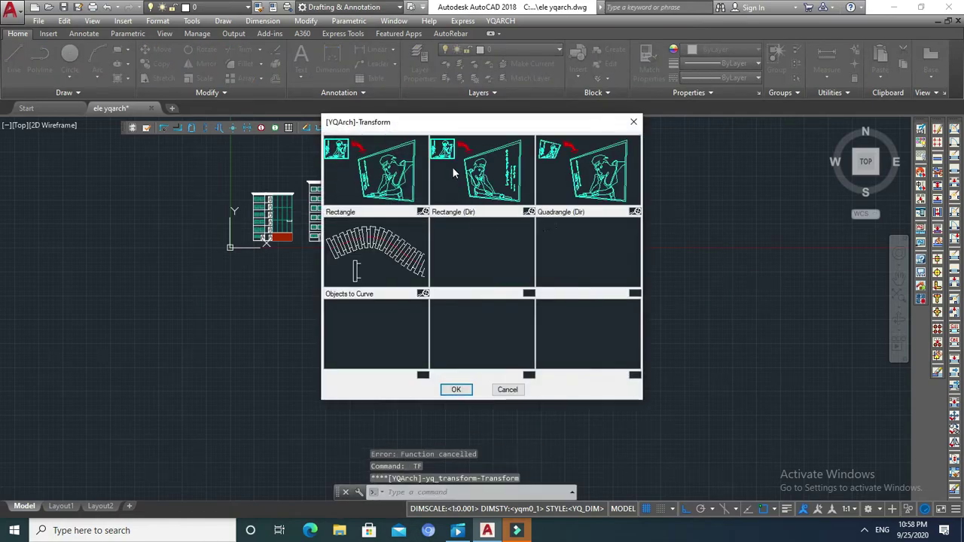
Map the left elevation onto the box's slanted left face using Rectangle (Dir) with Auto precision
left_click(455, 167)
left_click(455, 391)
left_click(301, 163)
left_click(232, 271)
key("Return")
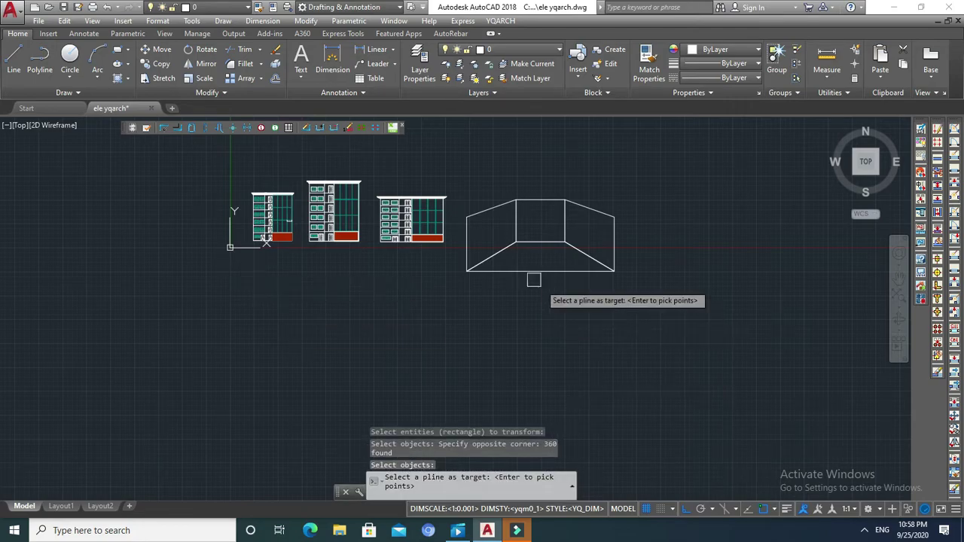
left_click(466, 217)
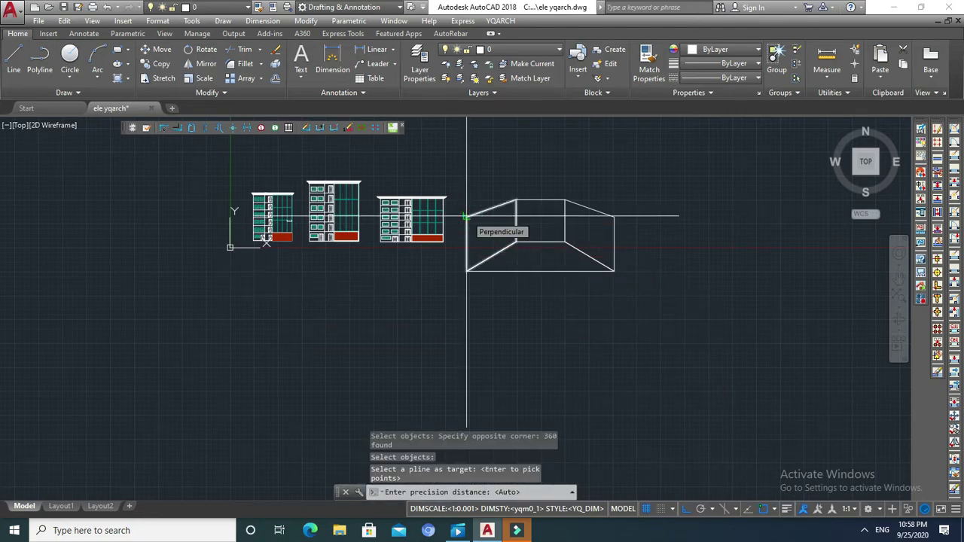
key("Return")
scroll(499, 221, "up", 6)
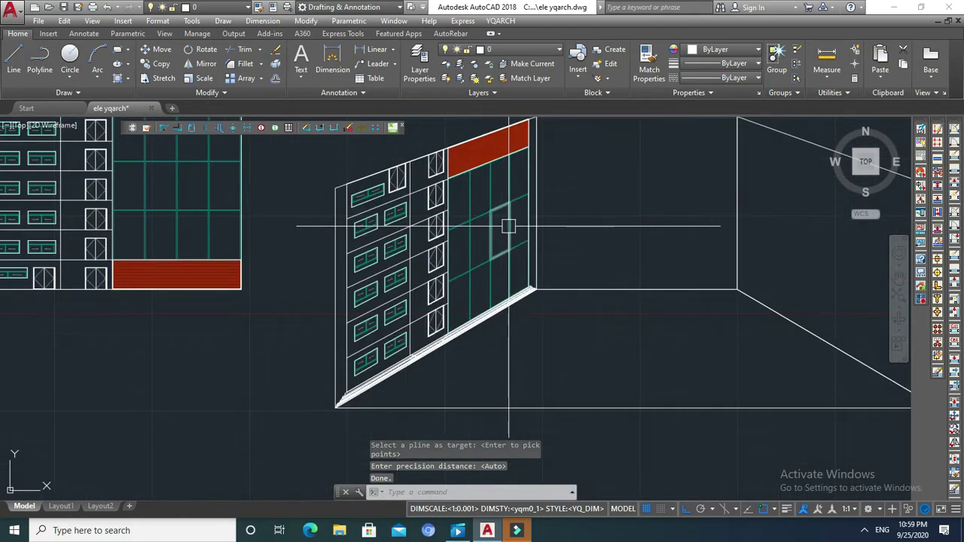
scroll(482, 213, "down", 4)
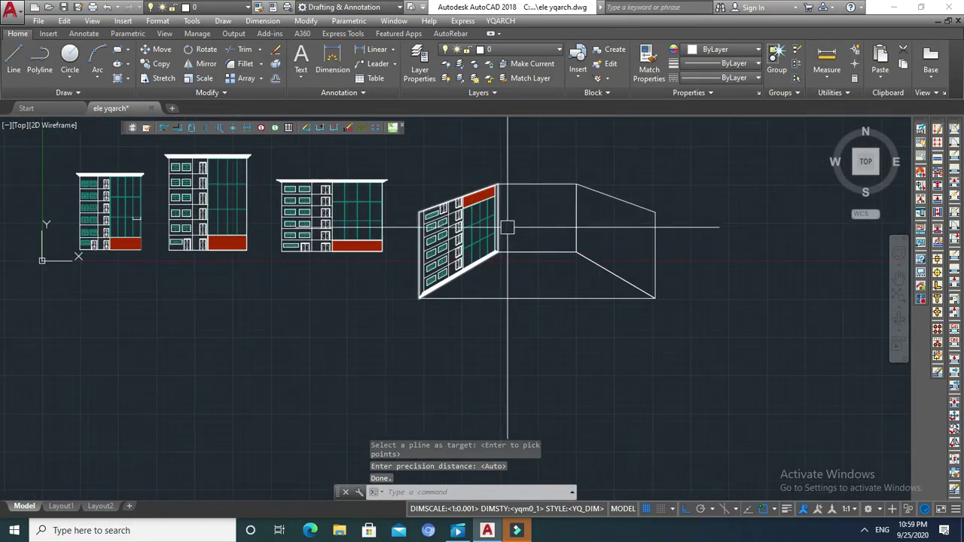
middle_click_drag(458, 244, 508, 238)
Abandon a new transform attempt and undo twice to remove the skewed left-face facade
type("tf")
key("Return")
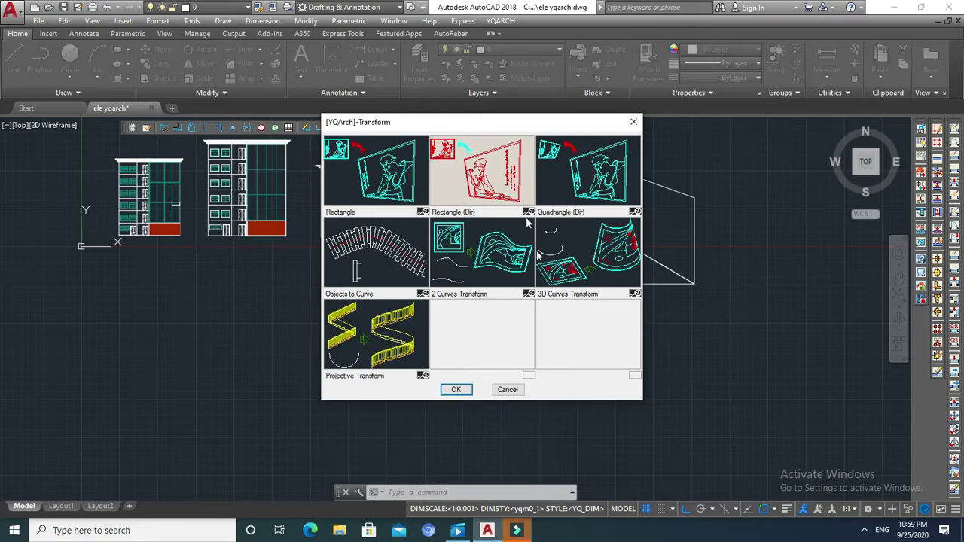
left_click(455, 389)
scroll(490, 256, "up", 2)
key("Escape")
key("Escape")
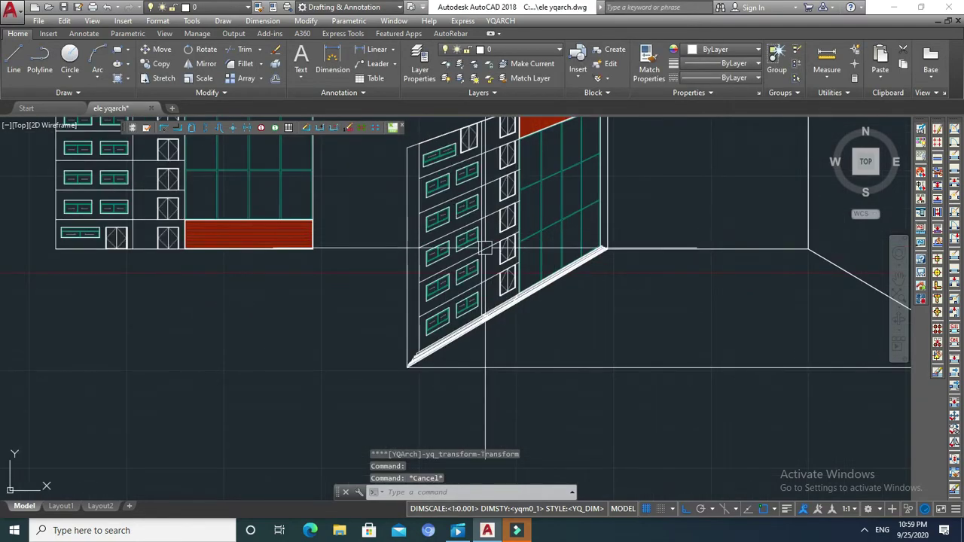
scroll(482, 256, "down", 2)
type("u")
key("Return")
type("u")
key("Return")
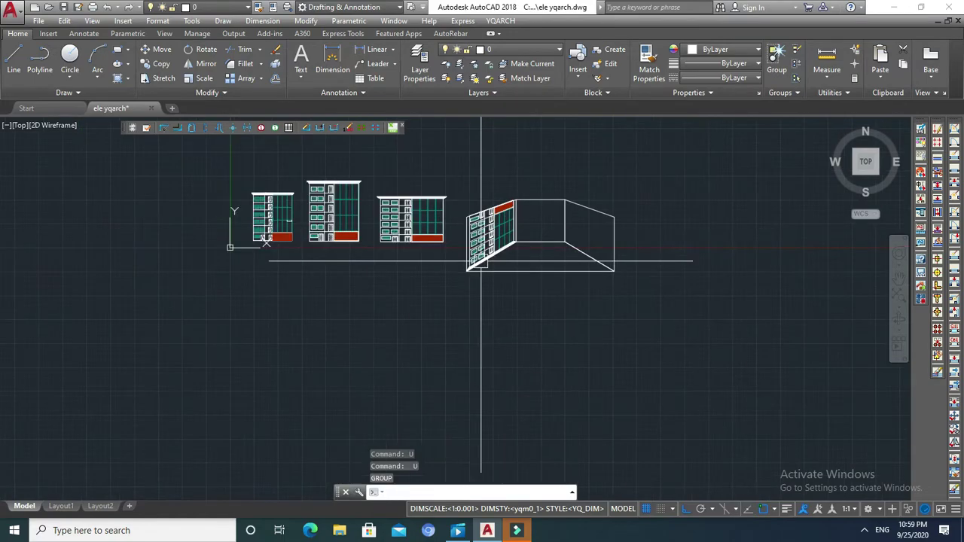
Map the left elevation exactly onto the box's left face with the Quadrangle (Dir) transform
middle_click_drag(383, 261, 397, 253)
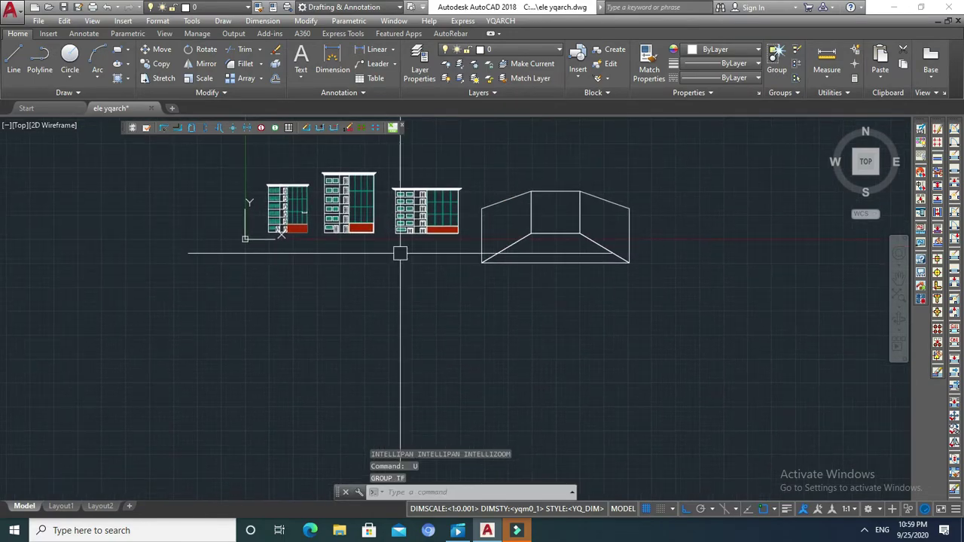
type("tf")
key("Return")
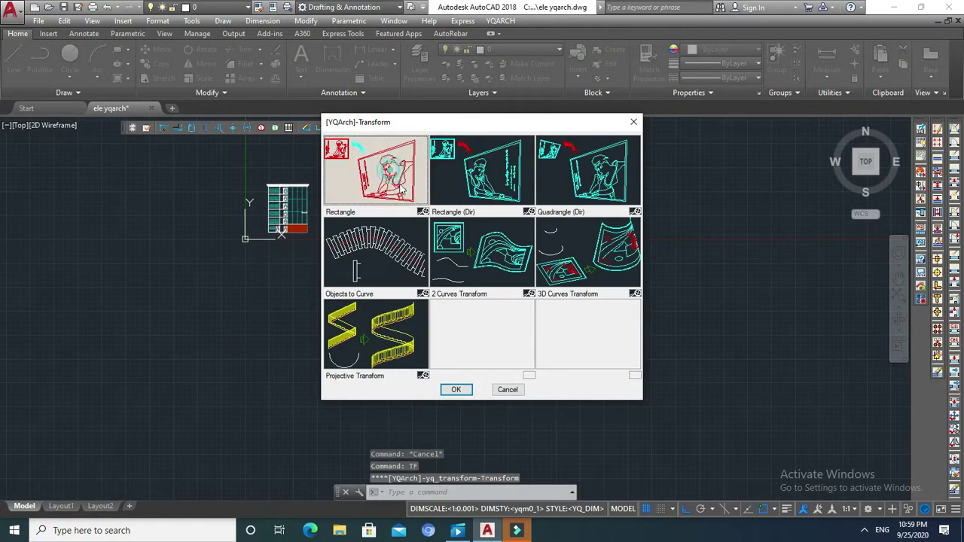
left_click(548, 171)
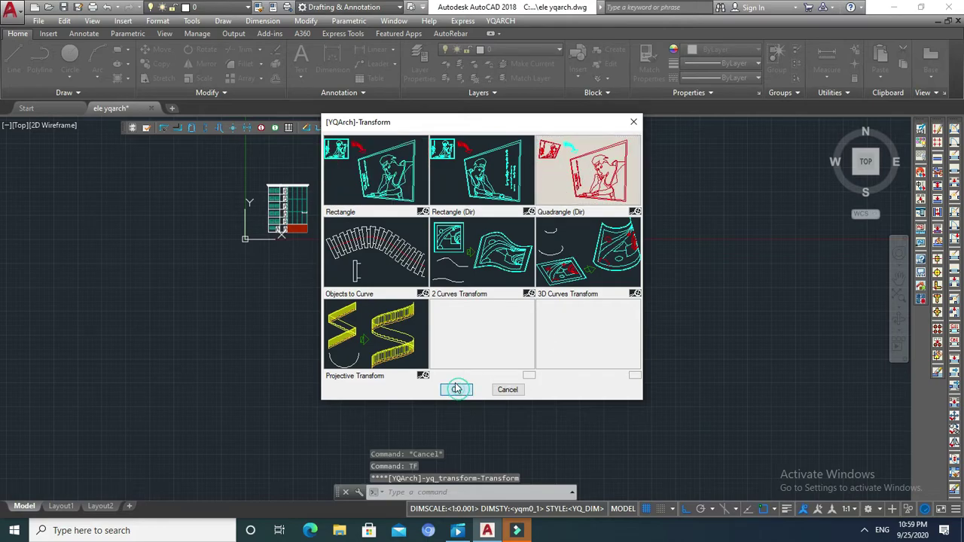
left_click(456, 390)
left_click(253, 266)
key("Return")
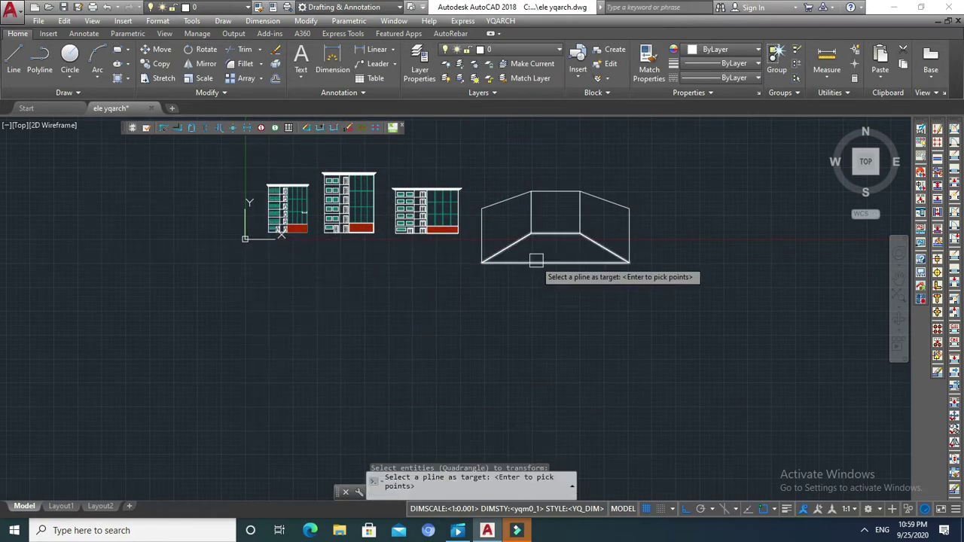
left_click(480, 242)
key("Return")
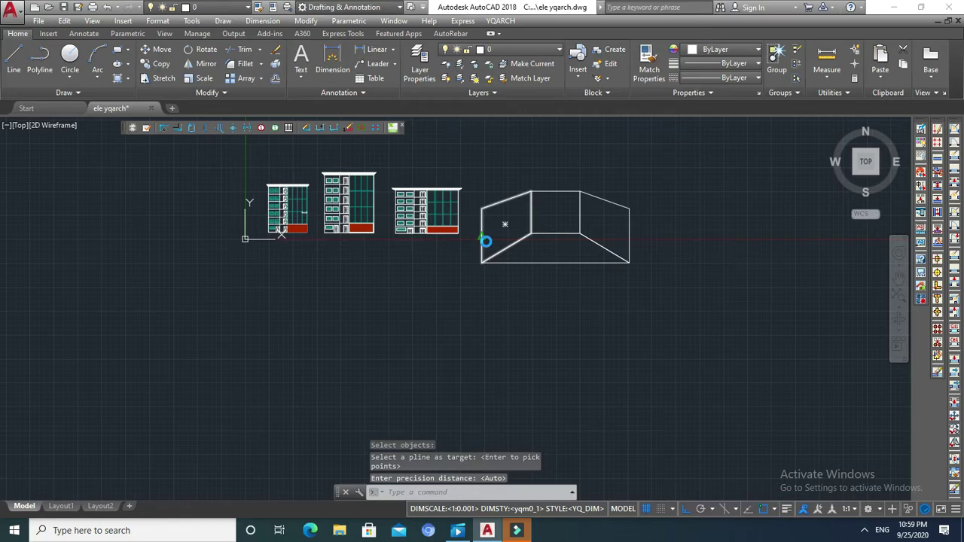
Zoom around to check the fitted left-wing facade
scroll(509, 230, "up", 3)
scroll(498, 219, "down", 1)
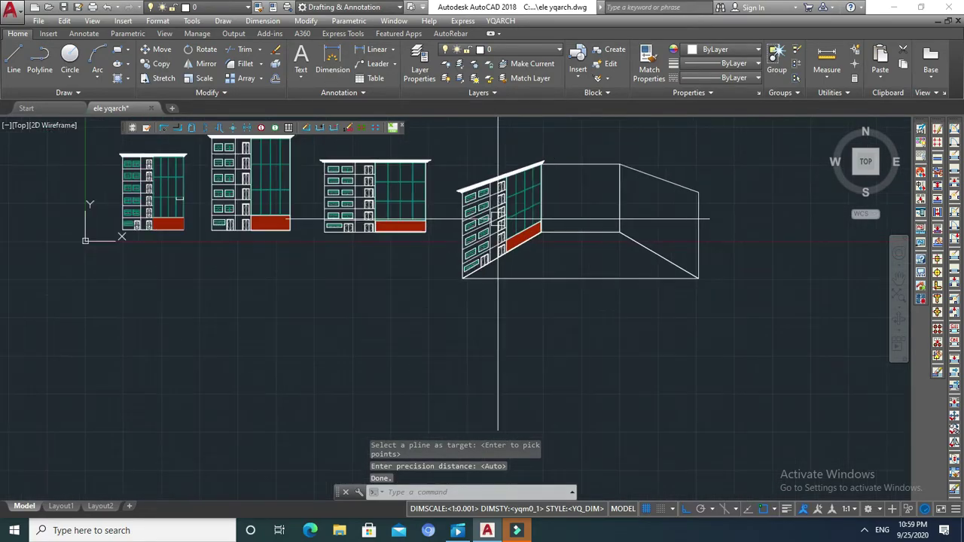
scroll(486, 204, "up", 1)
scroll(485, 200, "up", 1)
scroll(485, 195, "up", 1)
scroll(486, 189, "up", 1)
key("Escape")
key("Escape")
scroll(447, 242, "down", 2)
scroll(452, 248, "down", 2)
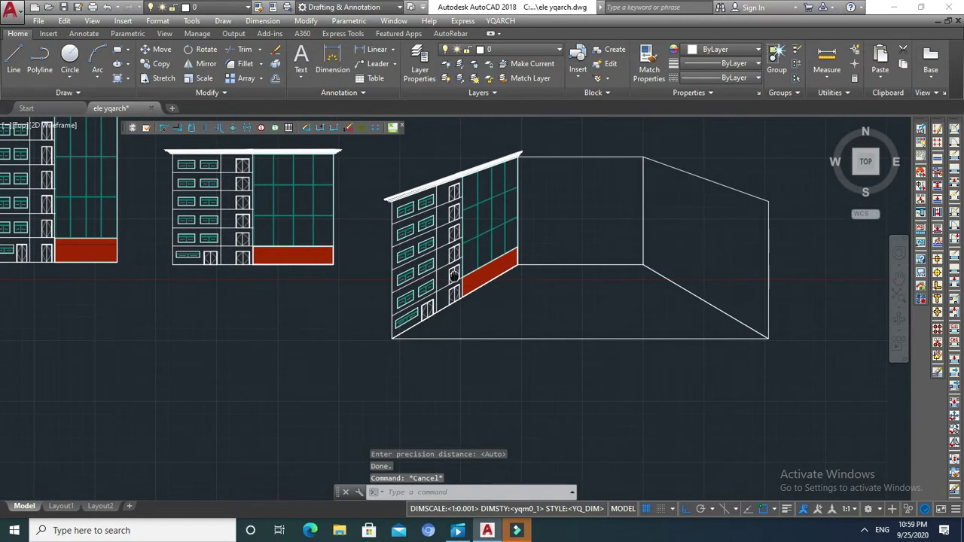
type("tf")
key("Return")
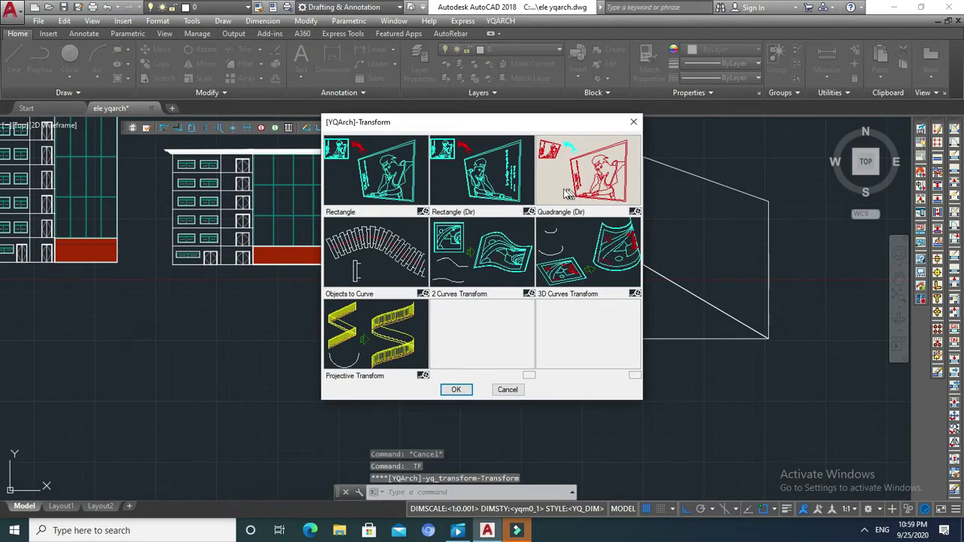
Map the second building elevation onto the box's back rectangle with default precision
left_click(452, 389)
scroll(523, 295, "down", 3)
left_click(374, 201)
left_click(310, 300)
key("Return")
left_click(556, 243)
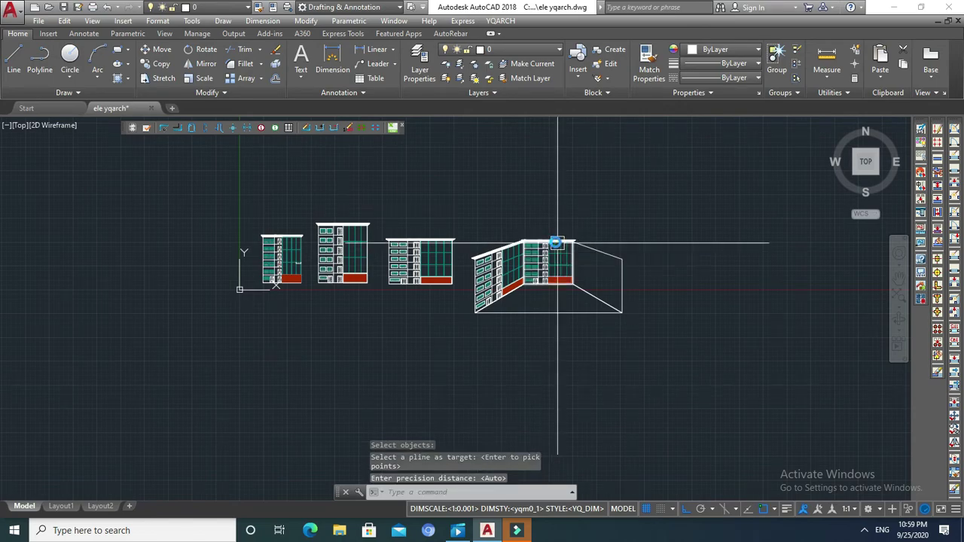
key("Return")
scroll(555, 249, "up", 4)
scroll(552, 261, "up", 2)
scroll(555, 219, "down", 5)
key("Escape")
Map the third building elevation onto the box's right face
type("TF")
key("Return")
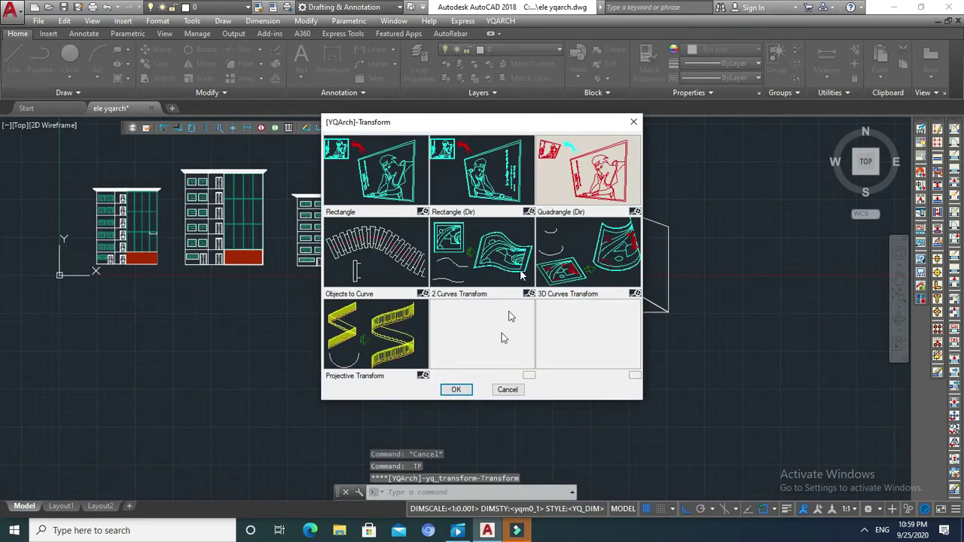
left_click(454, 390)
left_click(406, 174)
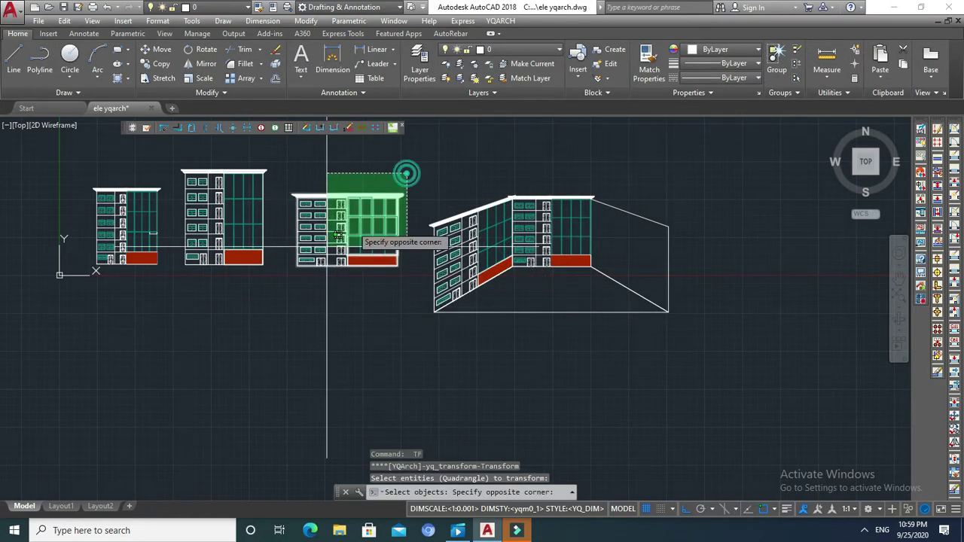
left_click(284, 296)
key("Return")
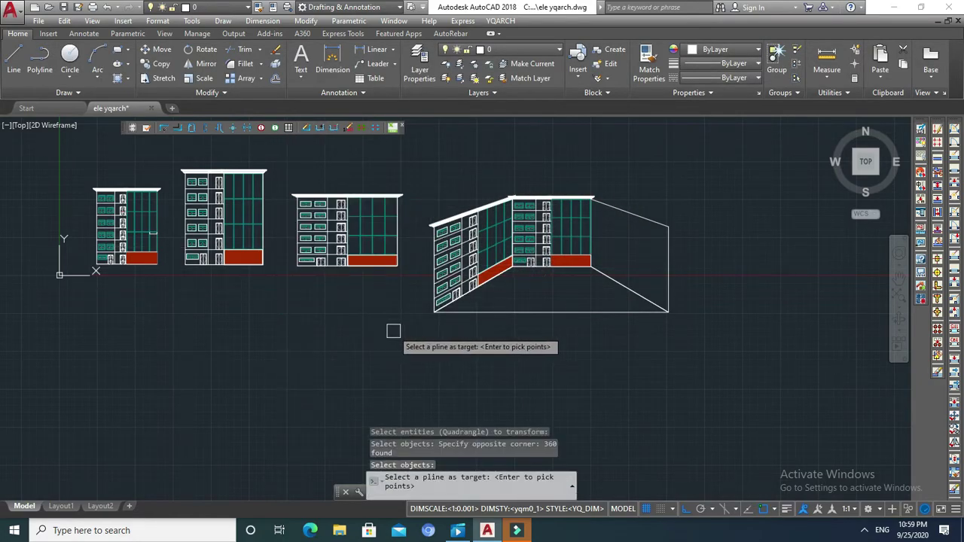
left_click(657, 222)
key("Return")
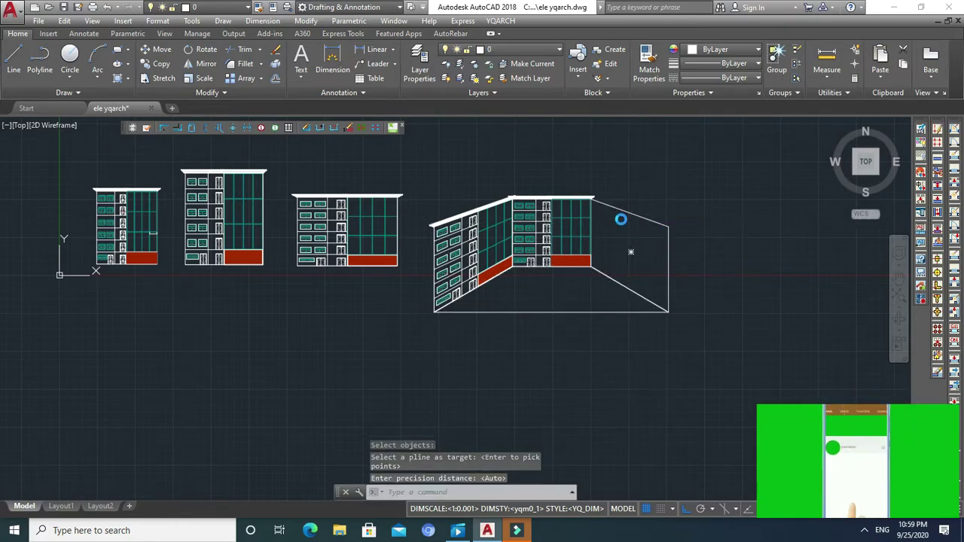
Pan and zoom out so the three-sided facade and all four elevations are visible
scroll(621, 226, "up", 2)
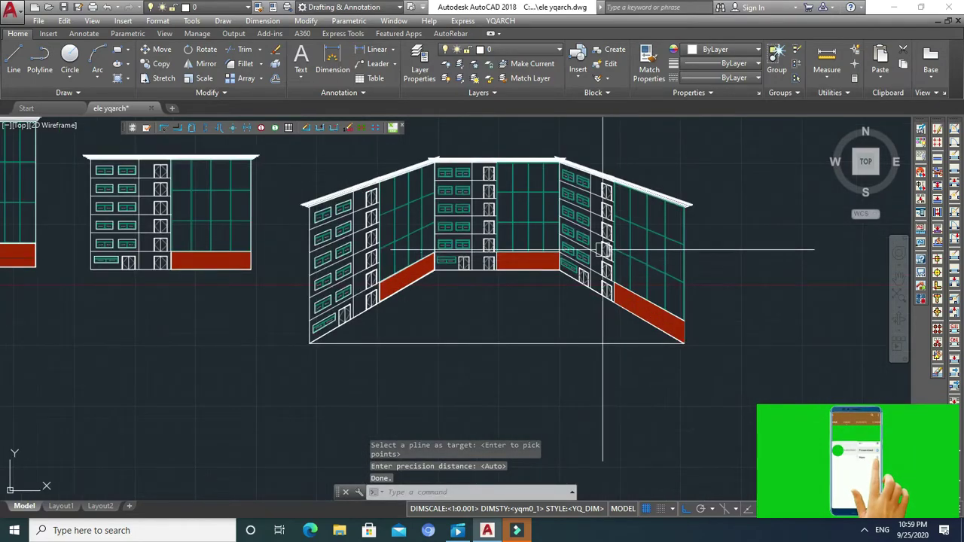
middle_click_drag(619, 239, 618, 219)
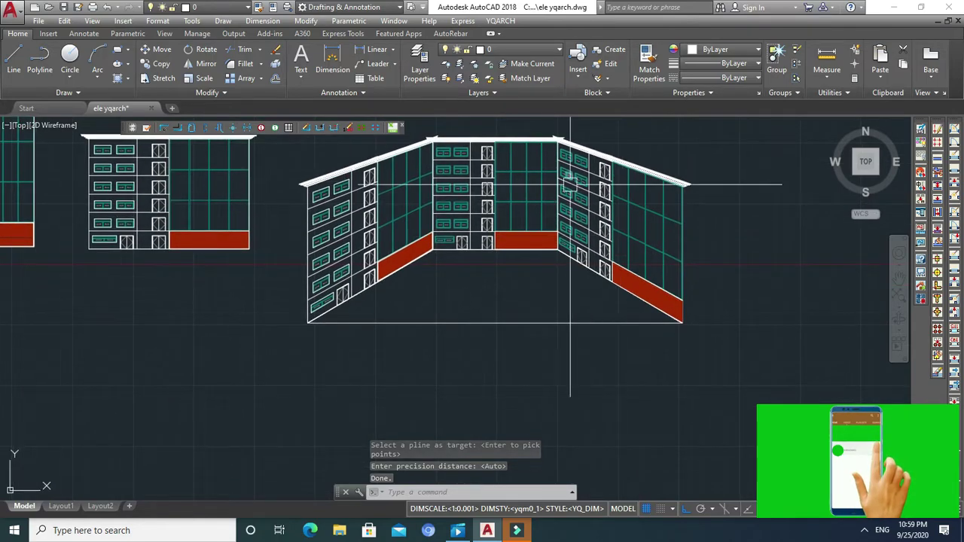
middle_click_drag(551, 238, 567, 223)
scroll(566, 223, "down", 3)
scroll(370, 260, "down", 2)
scroll(452, 217, "up", 1)
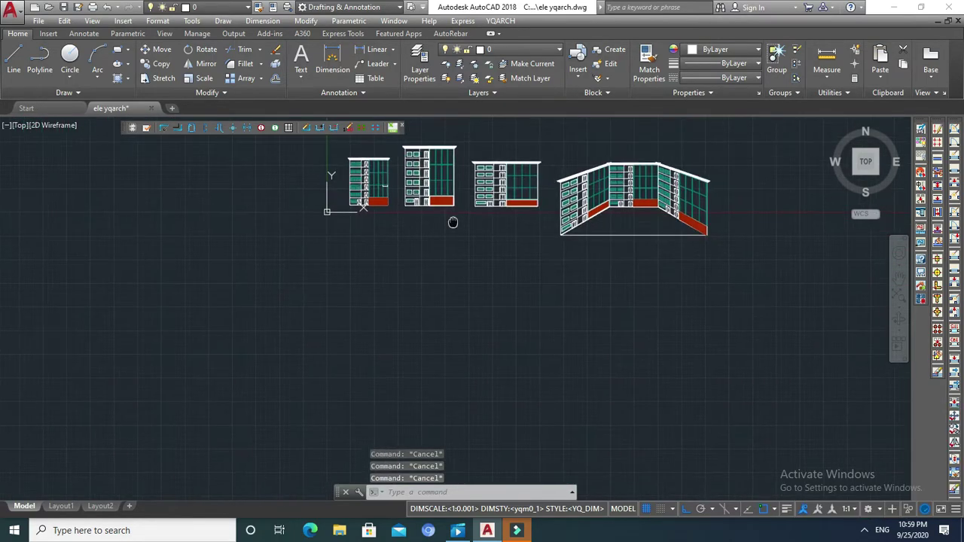
middle_click_drag(452, 218, 422, 255)
type("rec")
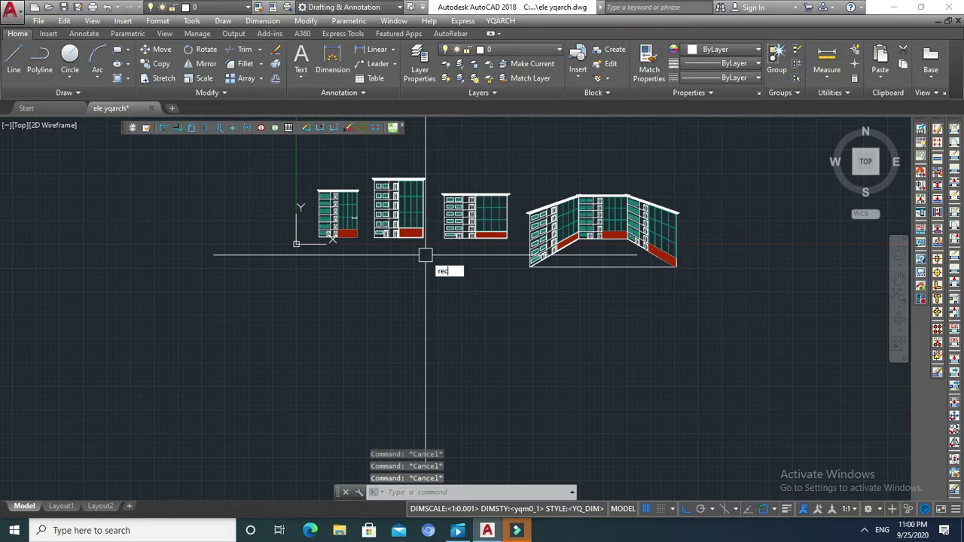
Draw a rectangle below the elevations and fill it with AR-B816 brick hatch
key("Return")
scroll(433, 262, "up", 2)
left_click(405, 274)
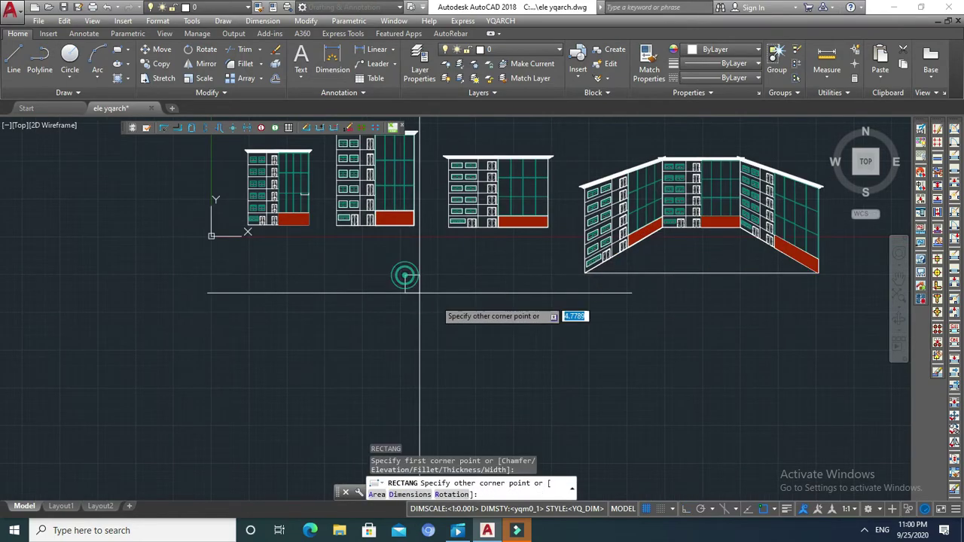
left_click(526, 339)
middle_click_drag(500, 301, 460, 258)
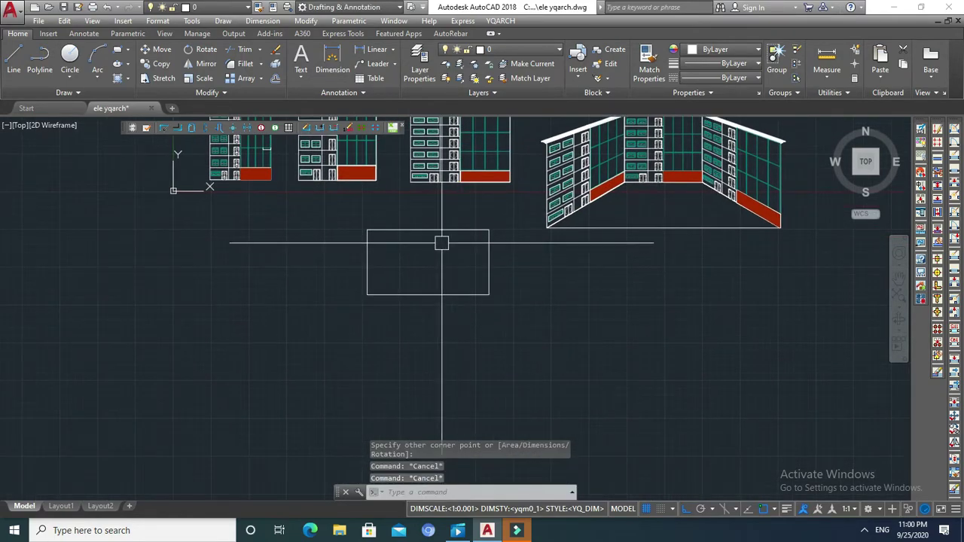
type("h")
key("Return")
left_click(430, 264)
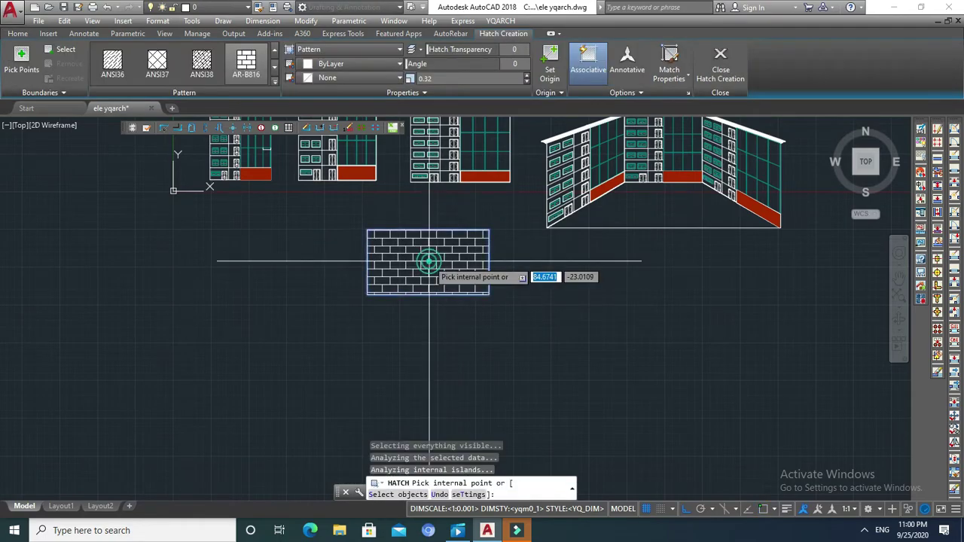
middle_click_drag(461, 255, 419, 250)
key("Escape")
key("Escape")
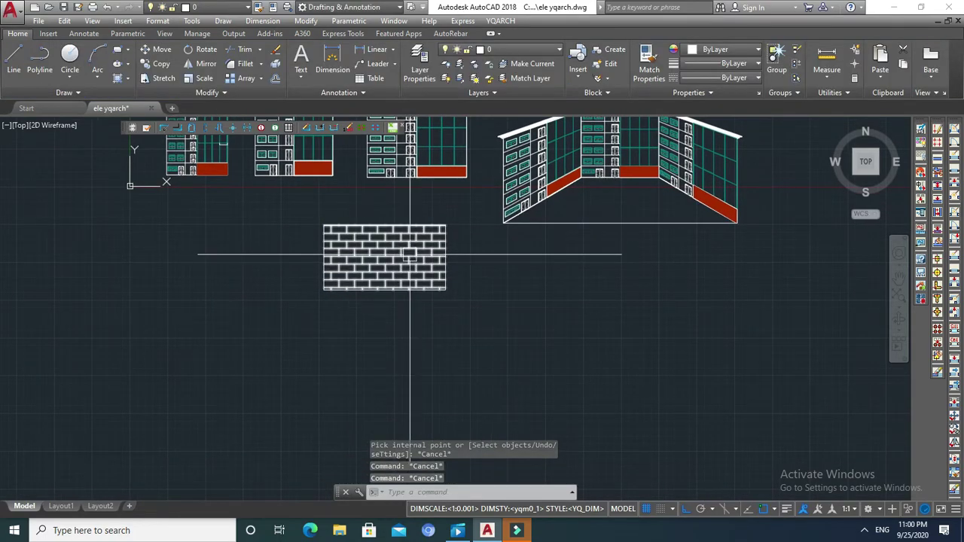
Explode the brick hatch into separate lines
type("x")
key("Return")
left_click(452, 208)
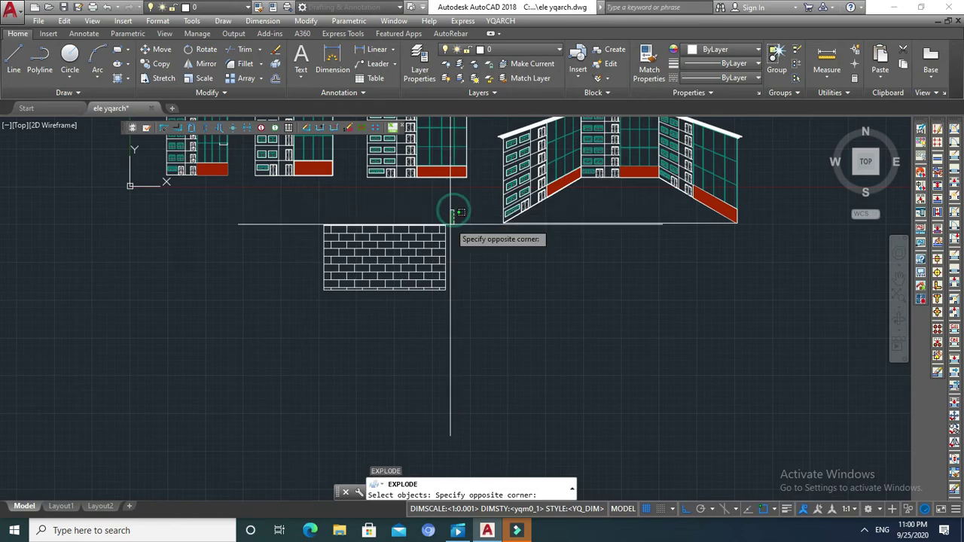
left_click(306, 302)
key("Return")
key("Escape")
key("Escape")
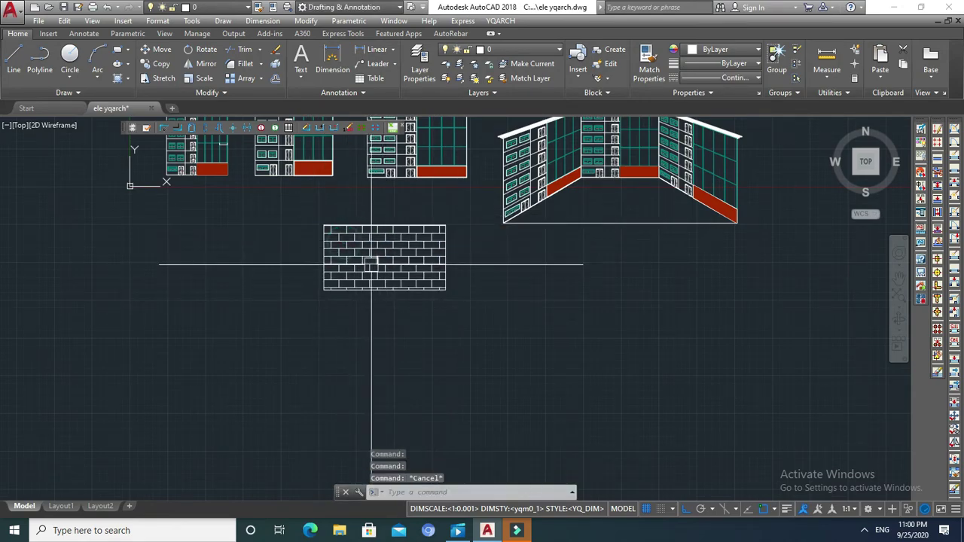
scroll(384, 226, "up", 2)
type("f")
key("Return")
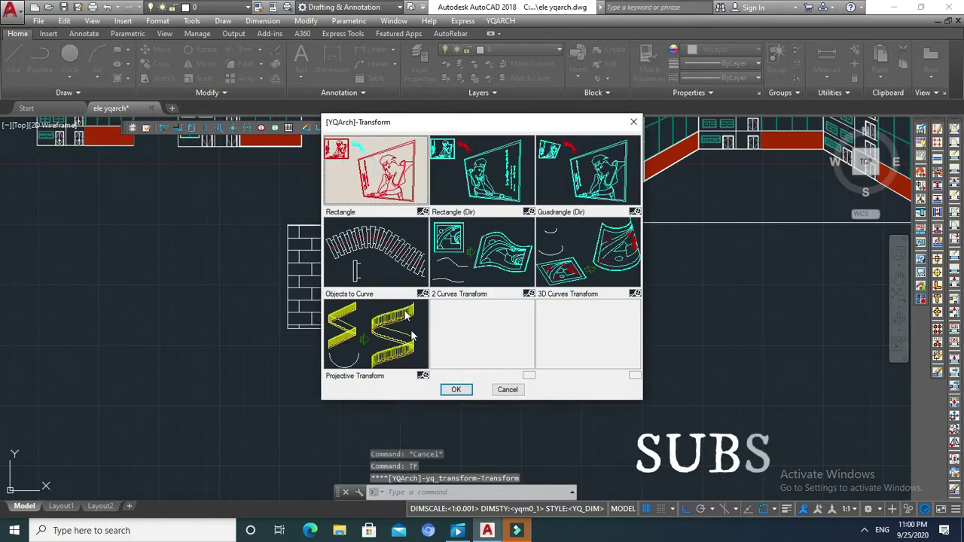
Map the brick lines onto the facade's trapezoid floor outline as perspective paving
left_click(455, 389)
left_click(496, 205)
left_click(248, 355)
key("Return")
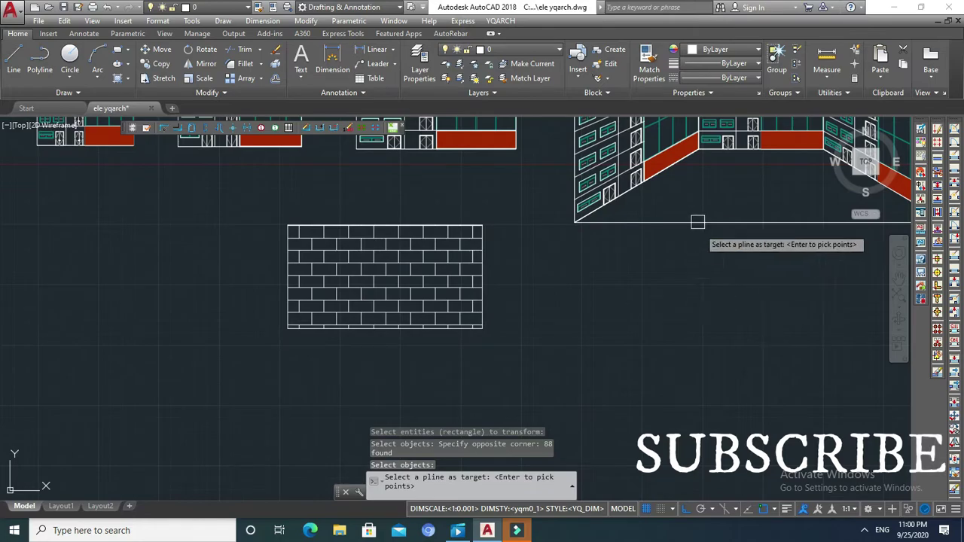
left_click(698, 222)
key("Return")
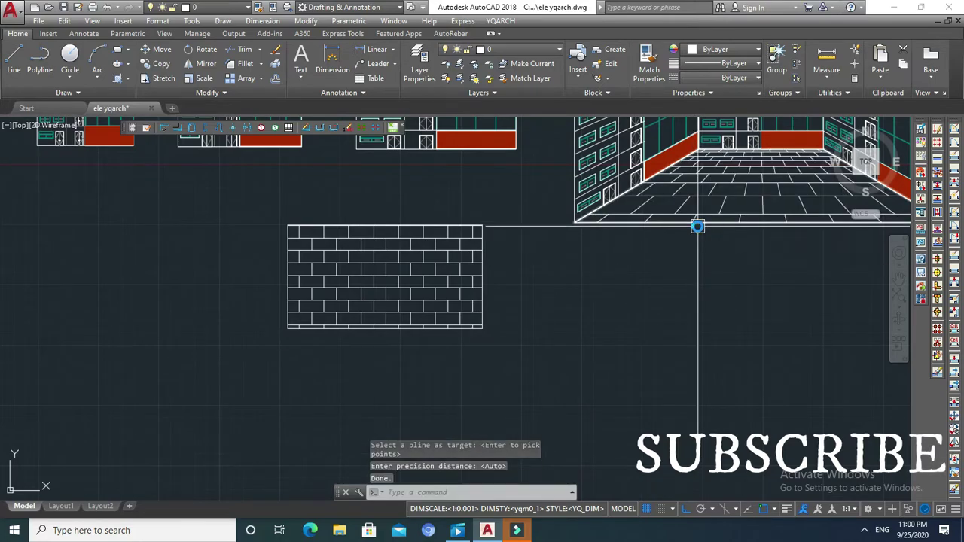
scroll(528, 248, "down", 4)
scroll(610, 233, "up", 6)
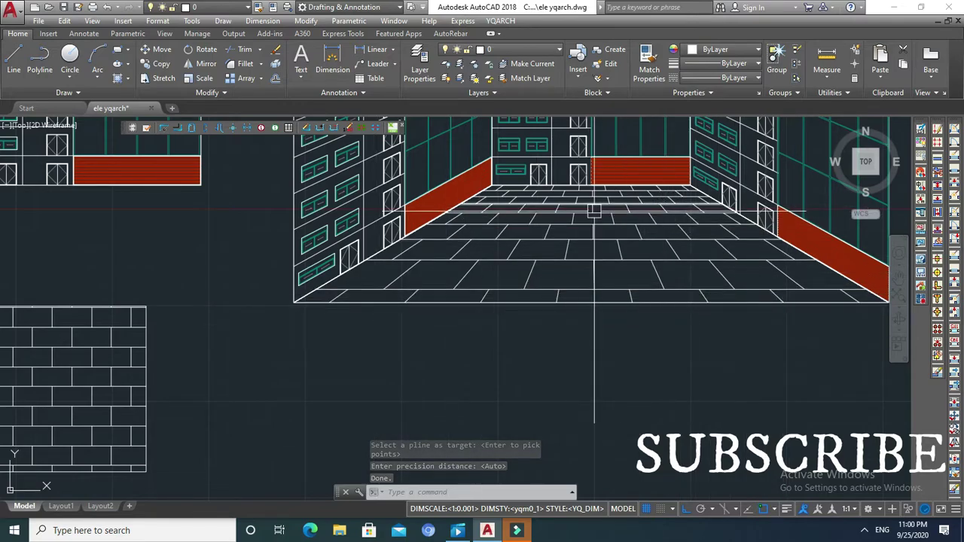
scroll(537, 269, "down", 3)
scroll(616, 241, "up", 2)
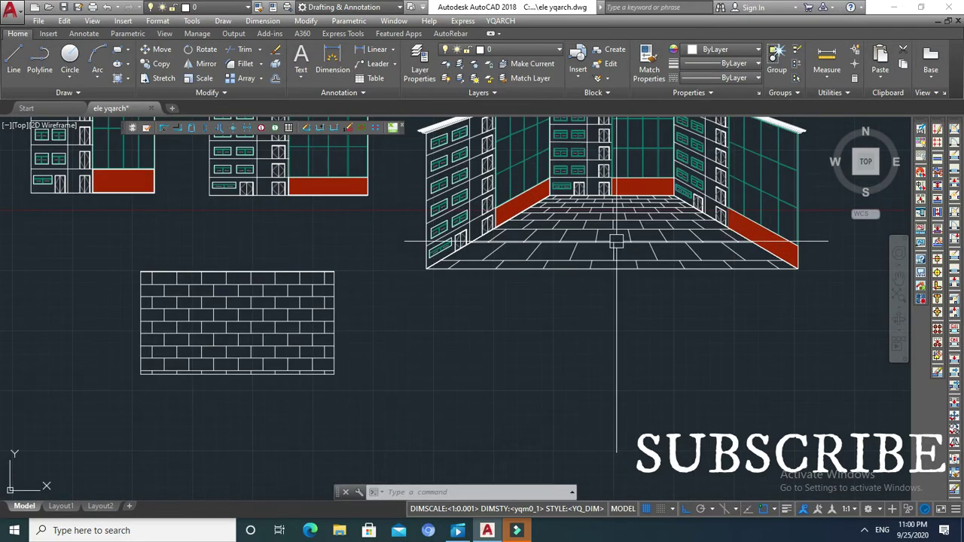
scroll(616, 234, "down", 2)
Erase the original brick rectangle
middle_click_drag(487, 254, 555, 208)
type("e")
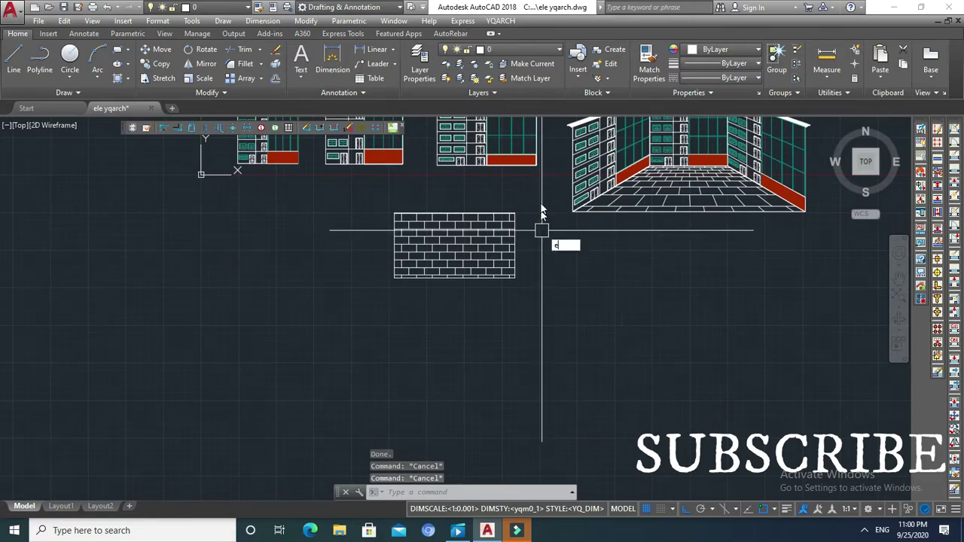
key("Return")
left_click_drag(333, 295, 527, 207)
key("Return")
middle_click_drag(390, 290, 426, 265)
key("Escape")
key("Escape")
key("Escape")
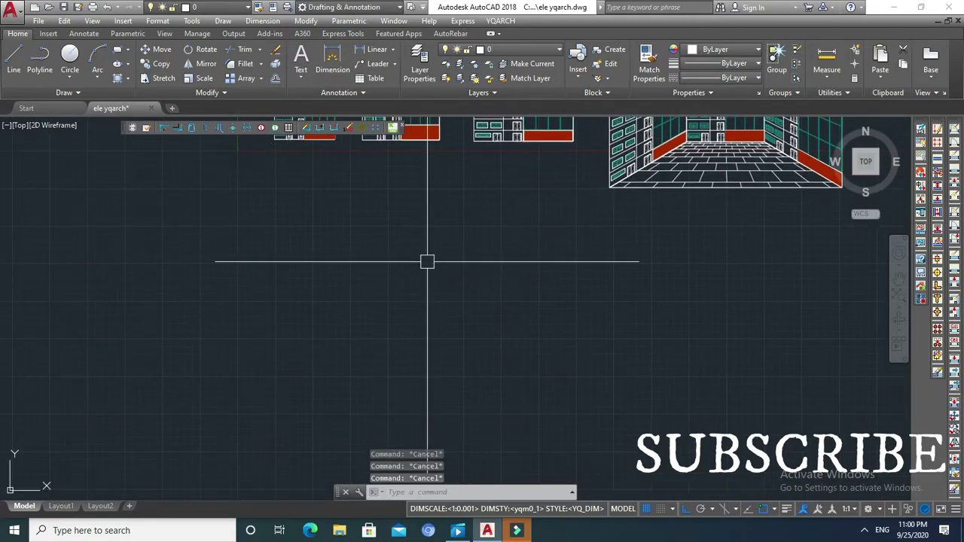
Draw a tall narrow rectangle and a shorter narrow rectangle right beside it
type("a")
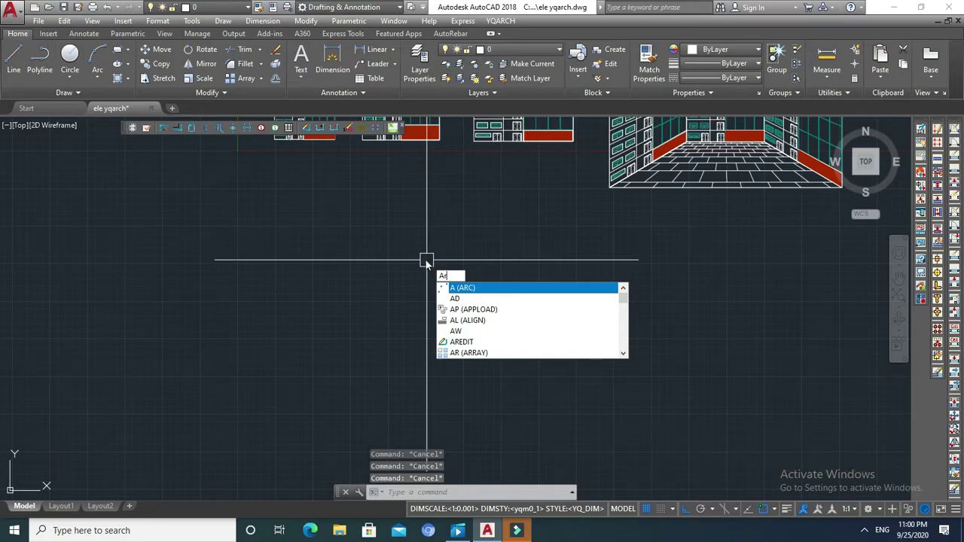
type("r")
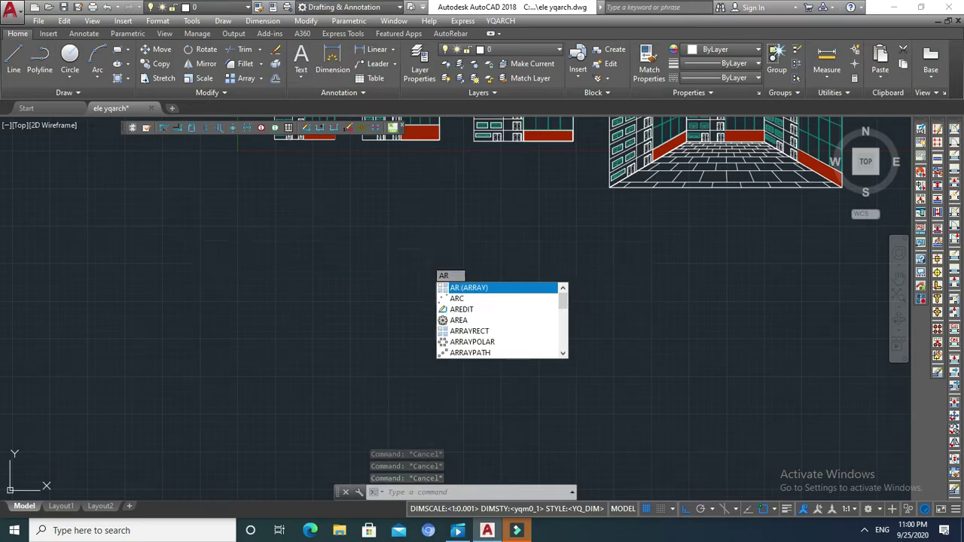
key("Escape")
key("Return")
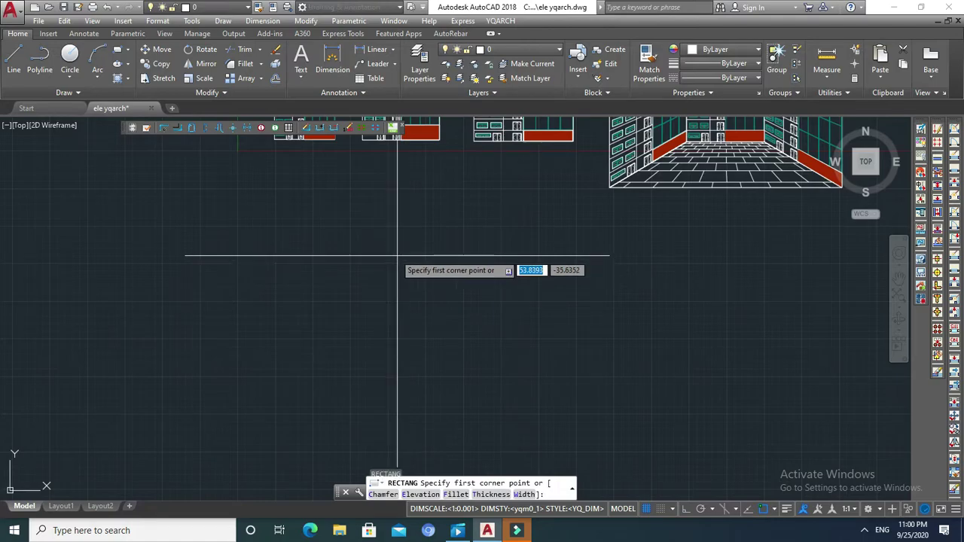
left_click(365, 217)
scroll(383, 270, "up", 3)
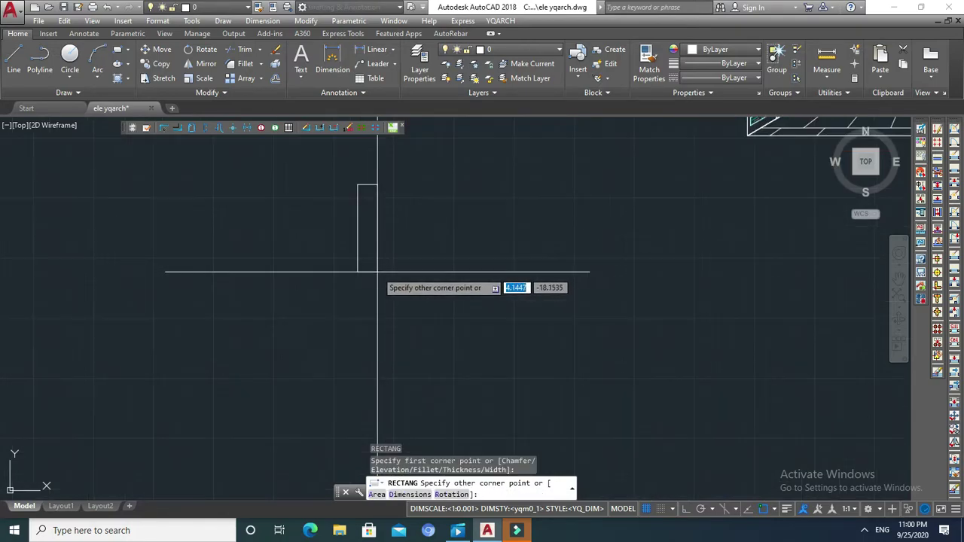
scroll(369, 256, "up", 3)
scroll(363, 250, "down", 2)
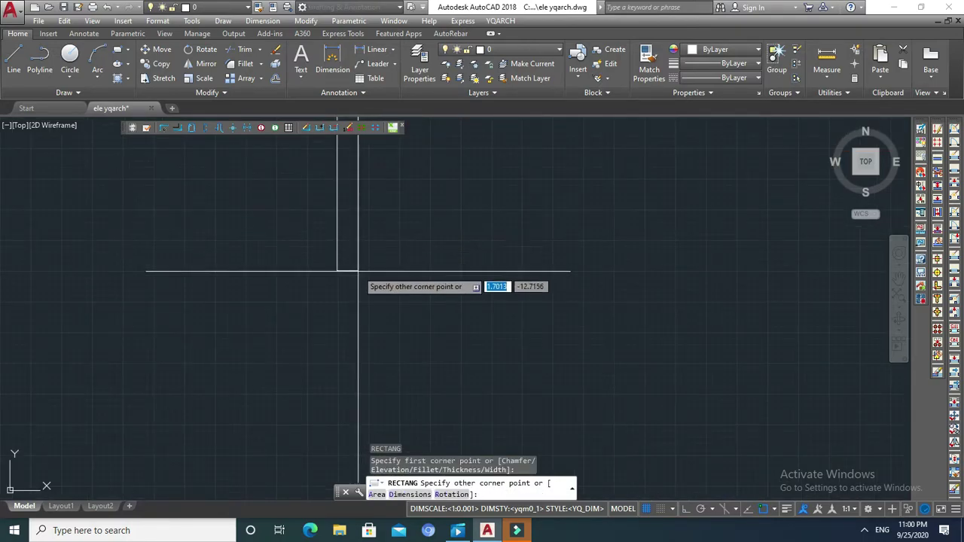
key("Escape")
middle_click_drag(409, 274, 422, 344)
key("Return")
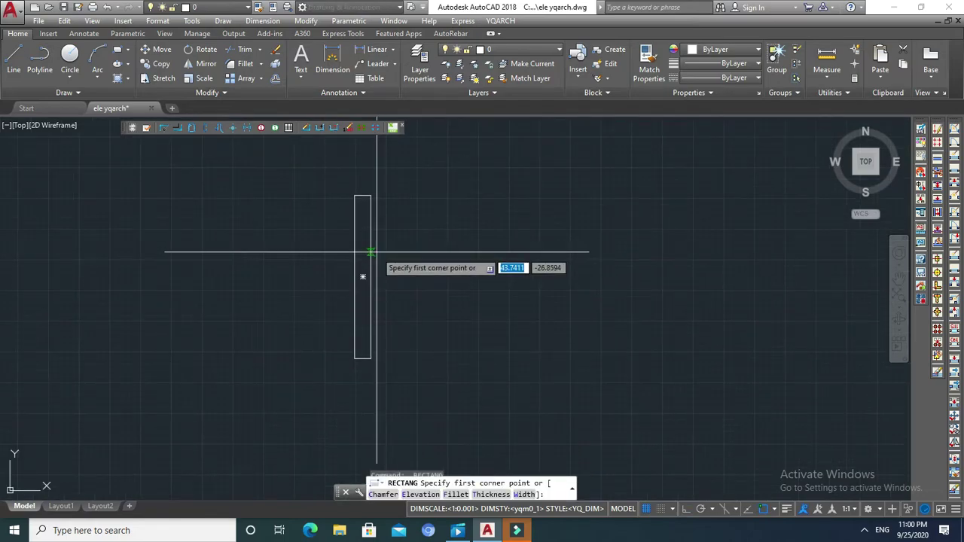
left_click(371, 232)
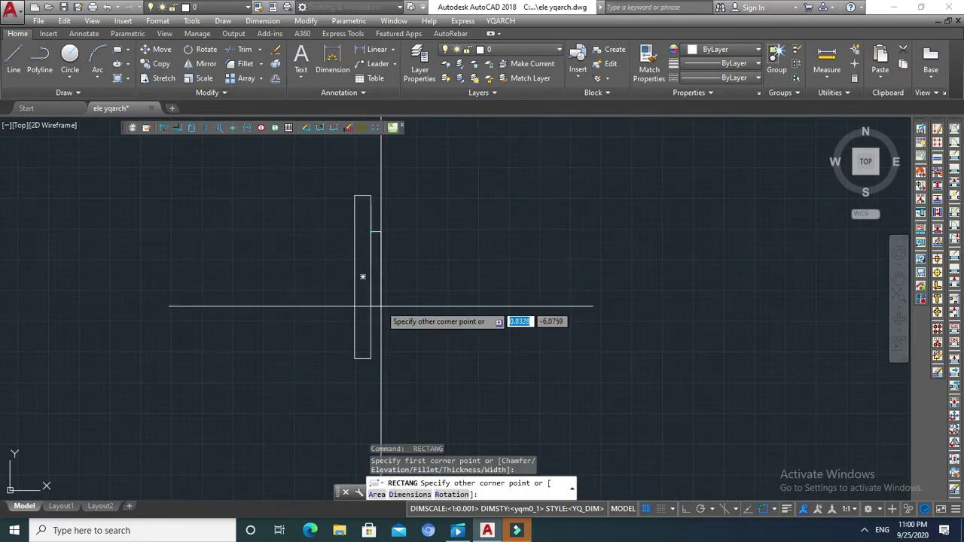
left_click(384, 343)
key("Escape")
Move the shorter rectangle slightly upward against the tall one
middle_click_drag(439, 303, 448, 295)
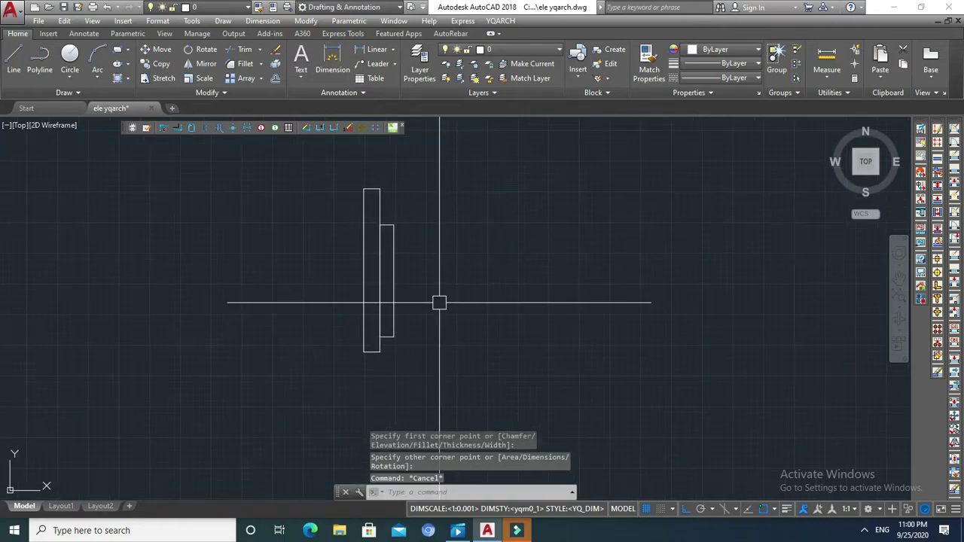
left_click(394, 293)
key("Return")
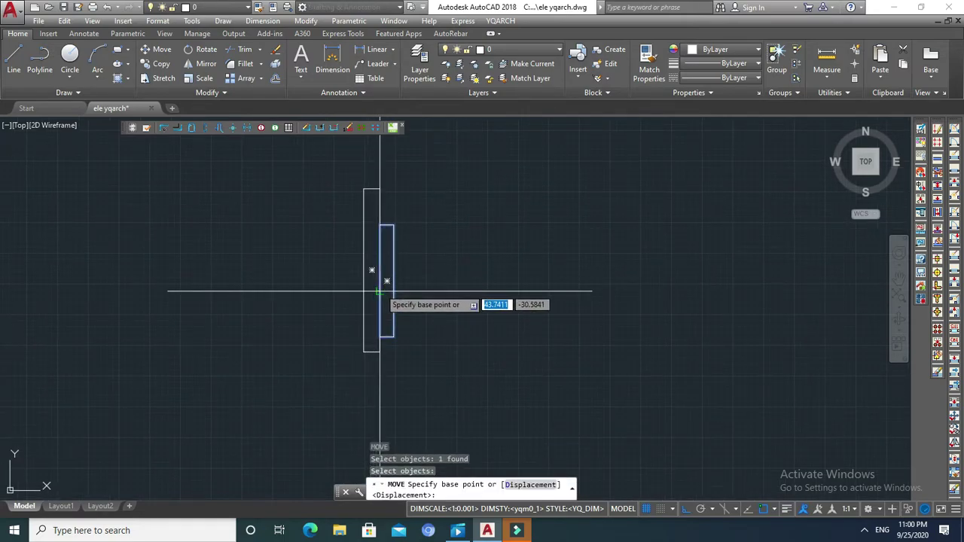
left_click(379, 280)
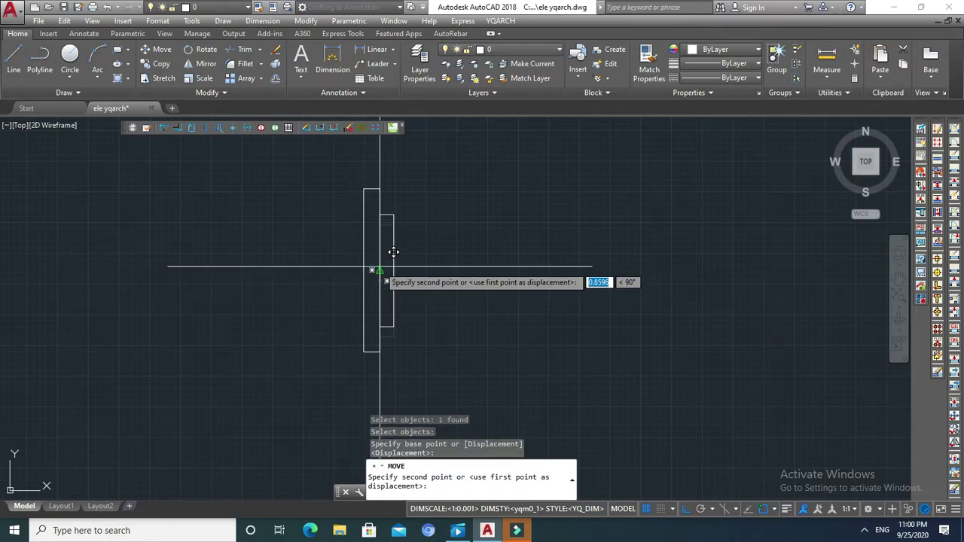
left_click(380, 269)
key("Escape")
key("Escape")
scroll(373, 232, "down", 4)
key("Escape")
scroll(369, 237, "down", 2)
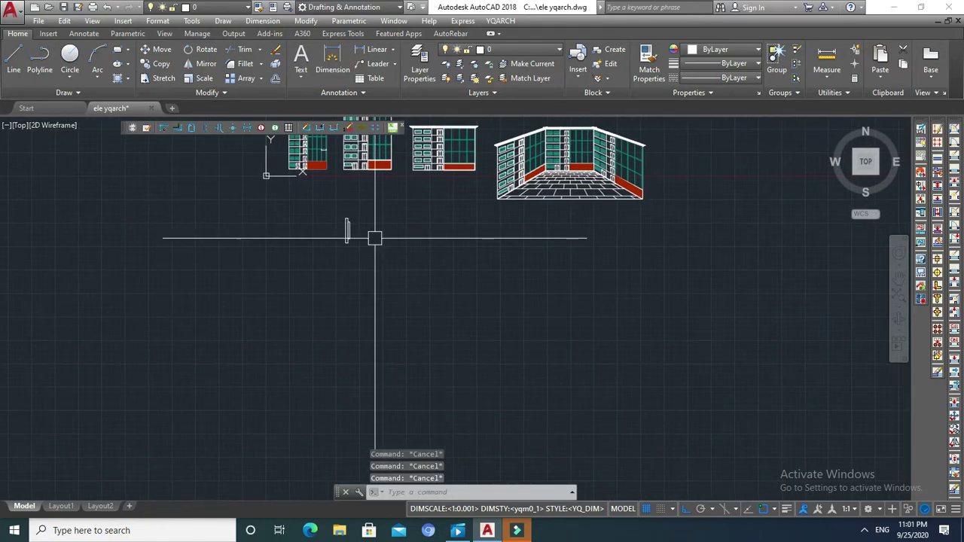
type("pl")
key("Return")
scroll(391, 249, "up", 4)
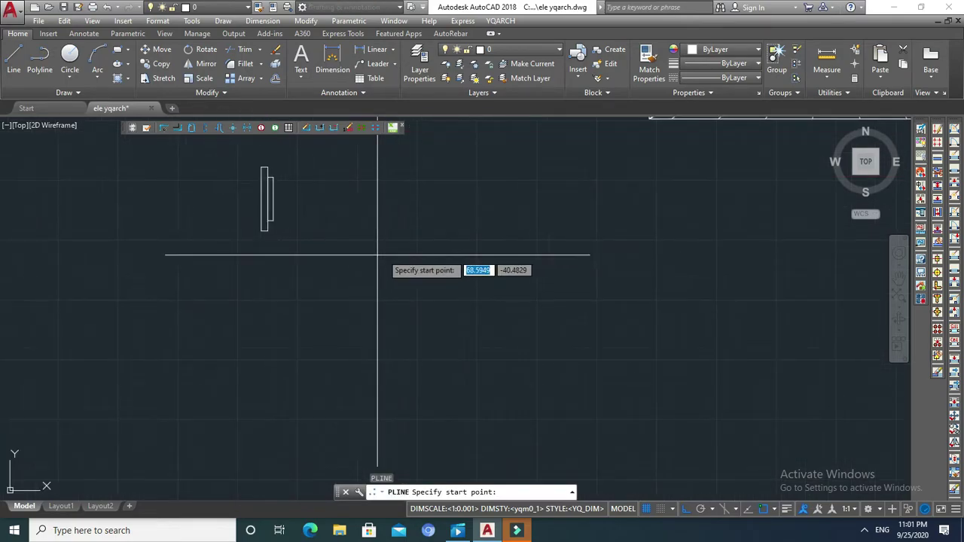
Start the polyline with a short straight lead-in, then switch to arcs with ortho off
left_click(342, 262)
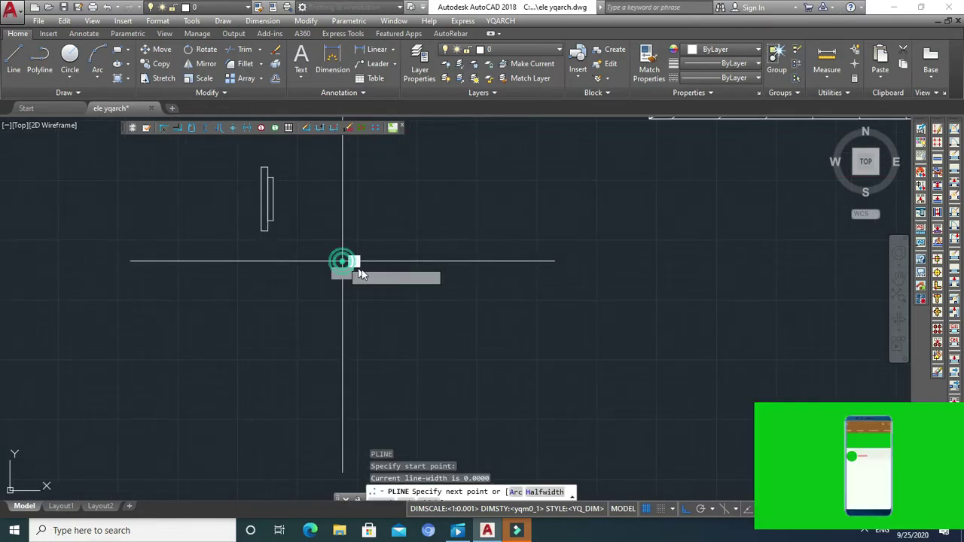
left_click(362, 262)
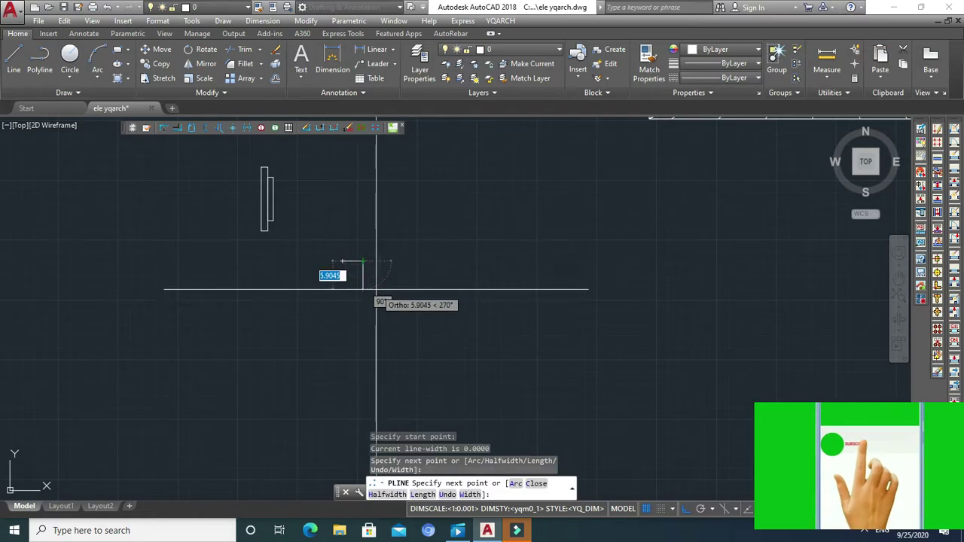
type("ar")
key("Return")
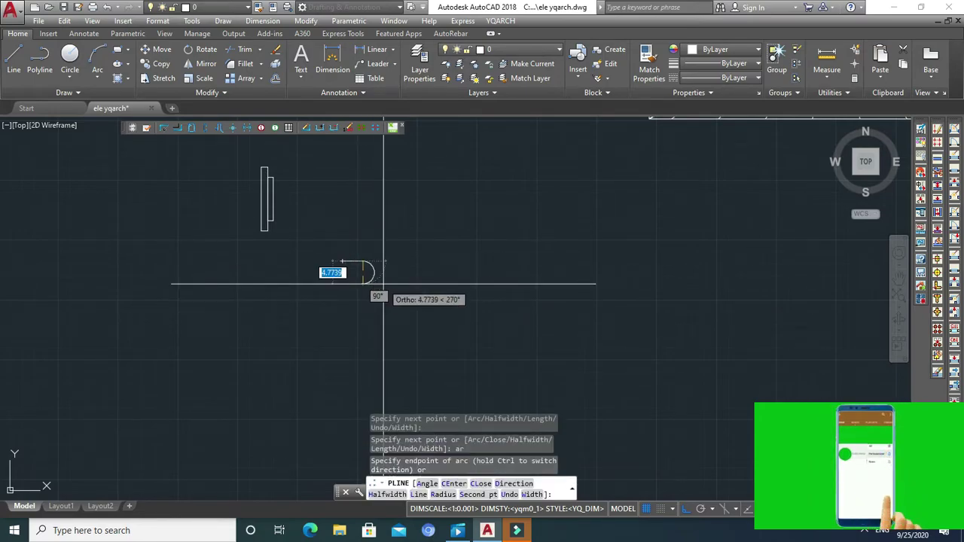
key("F8")
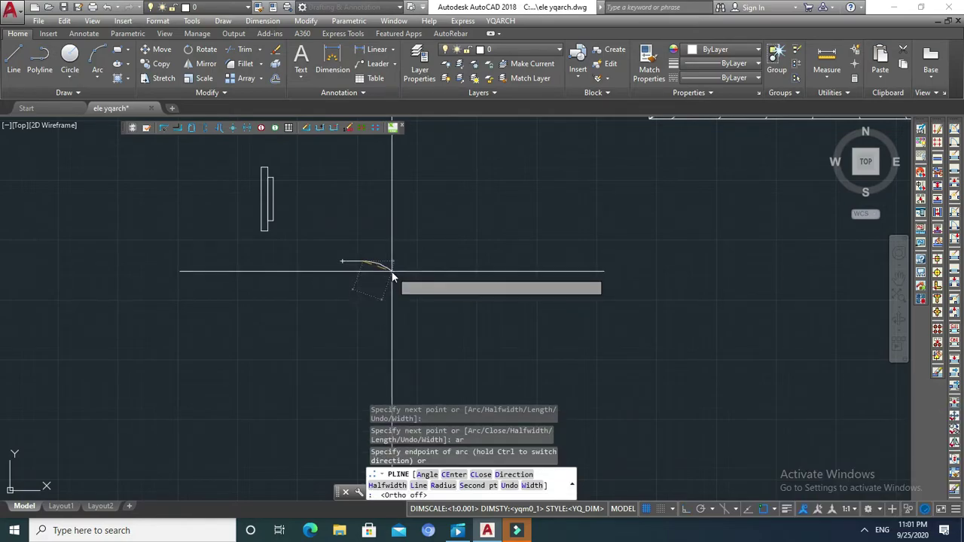
type("s")
scroll(391, 272, "up", 4)
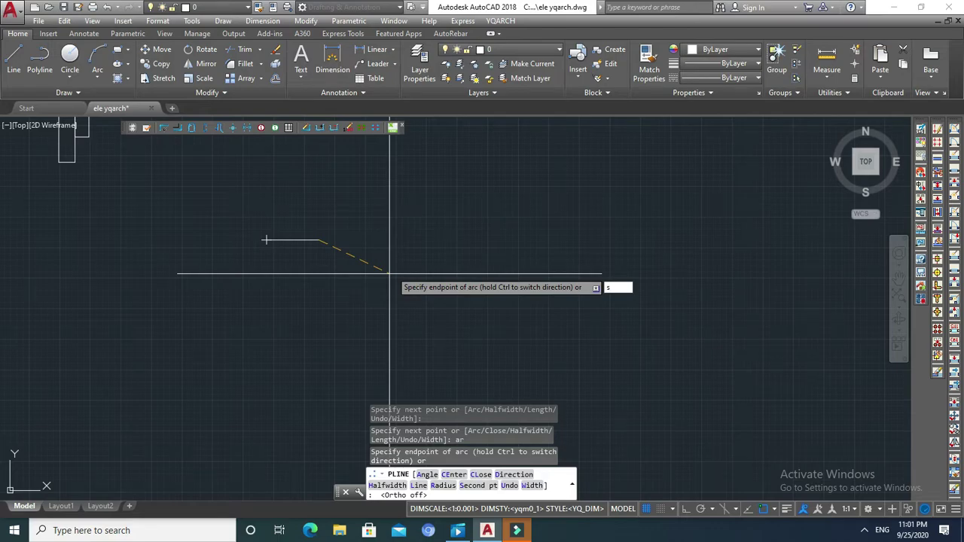
key("Return")
Draw three alternating down-up-down arcs using second points to complete the wave
left_click(362, 276)
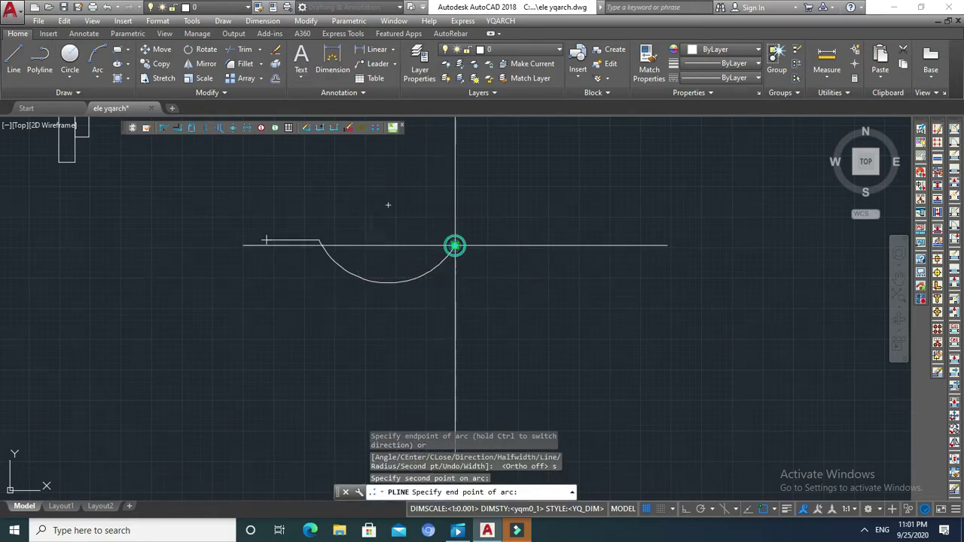
left_click(454, 245)
left_click(640, 260)
scroll(491, 263, "down", 2)
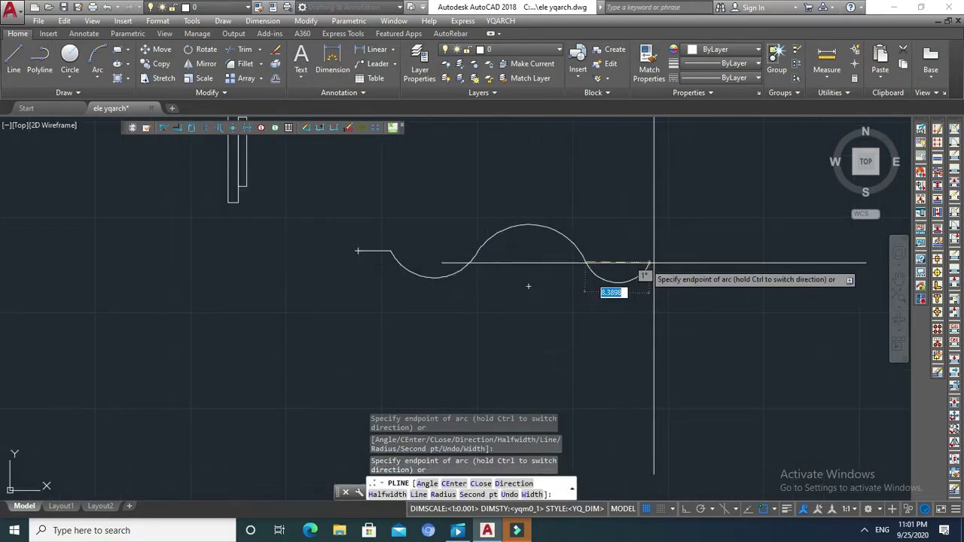
left_click(708, 251)
key("Escape")
key("Escape")
Select the finished wavy polyline to check it
left_click(364, 253)
key("Escape")
scroll(383, 254, "up", 4)
left_click(314, 239)
left_click(313, 241)
Bend the two rectangles along the wavy polyline with Objects to Curve, Auto precision, 22 copies
key("Escape")
key("Escape")
scroll(430, 269, "down", 2)
scroll(451, 274, "down", 1)
scroll(465, 279, "down", 2)
scroll(465, 280, "up", 2)
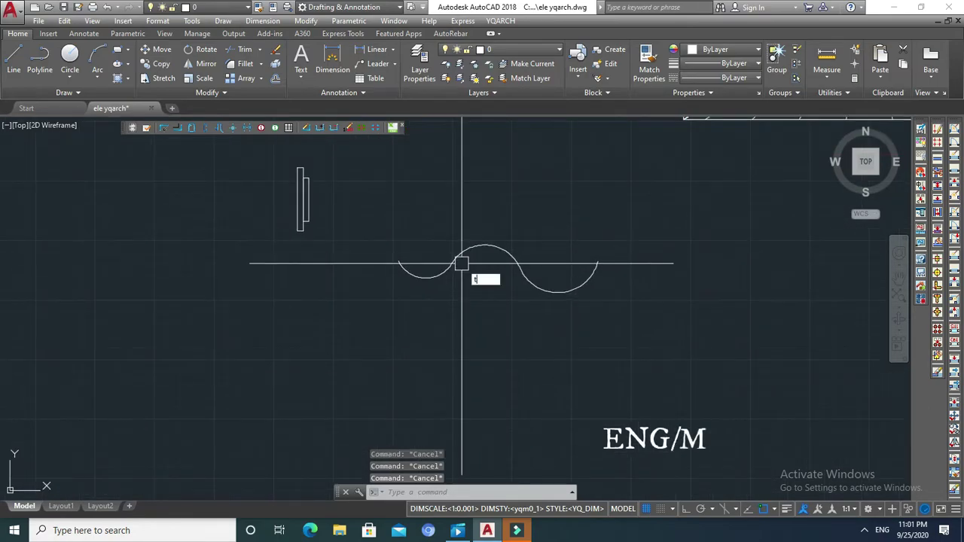
left_click(386, 247)
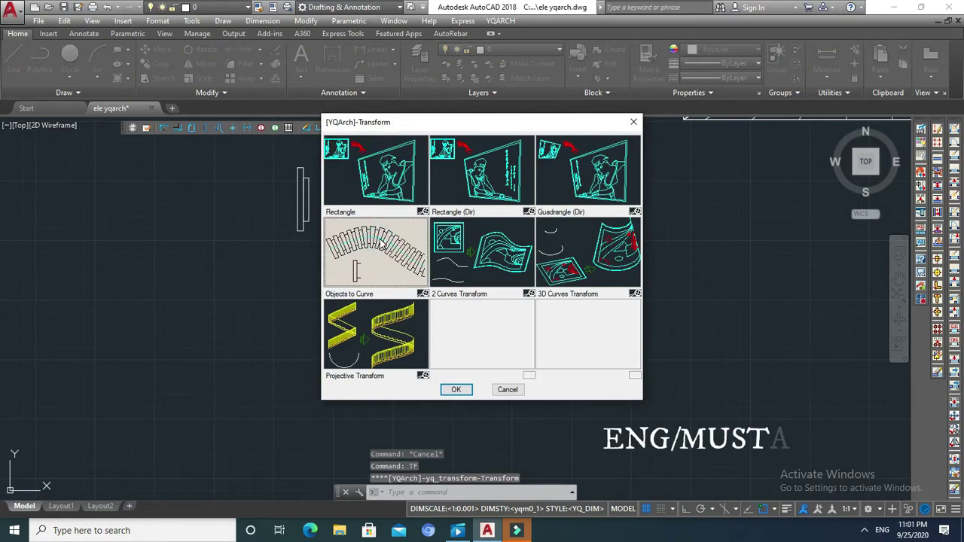
left_click(455, 390)
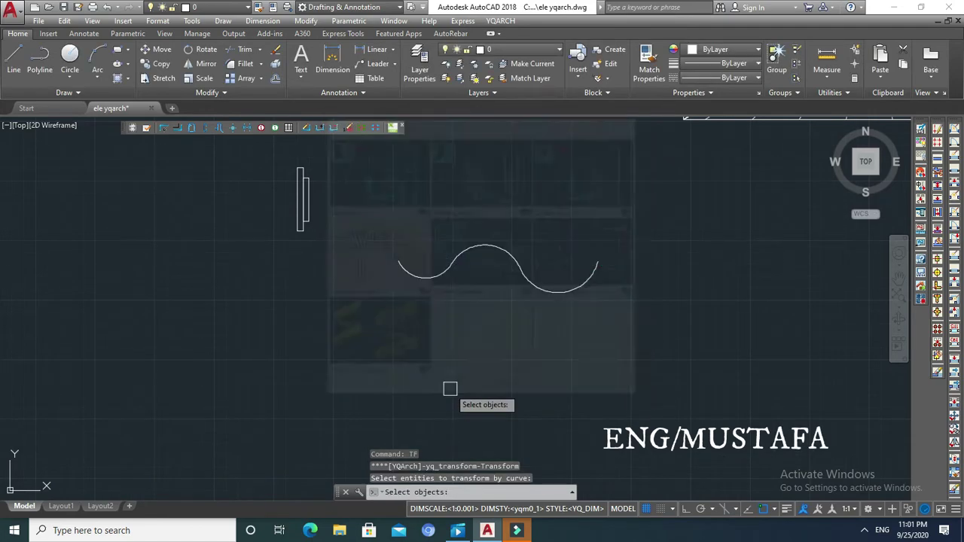
left_click(328, 159)
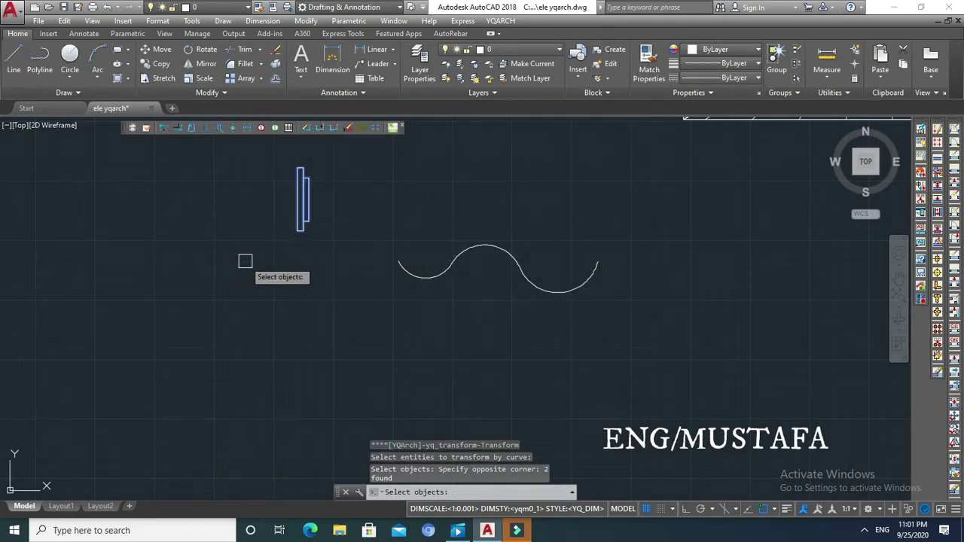
key("Return")
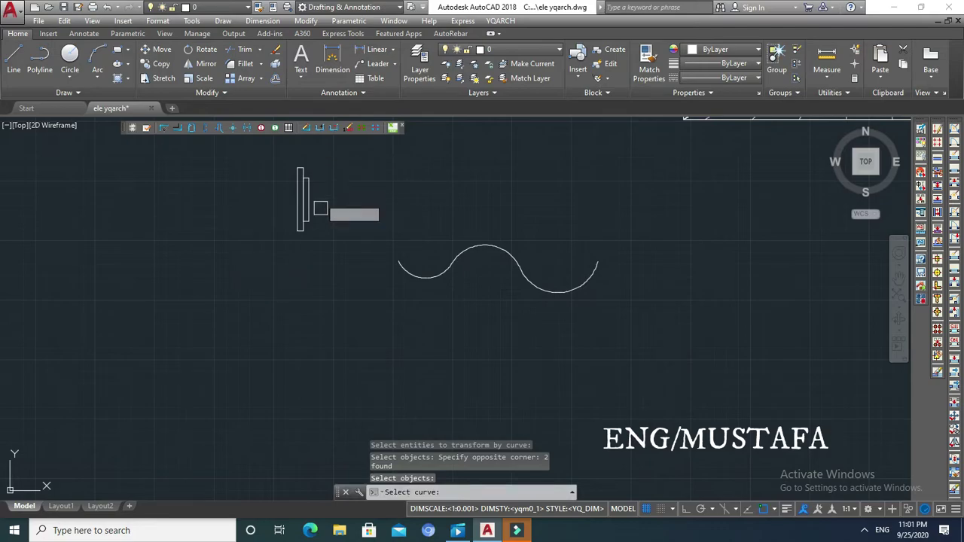
left_click(404, 271)
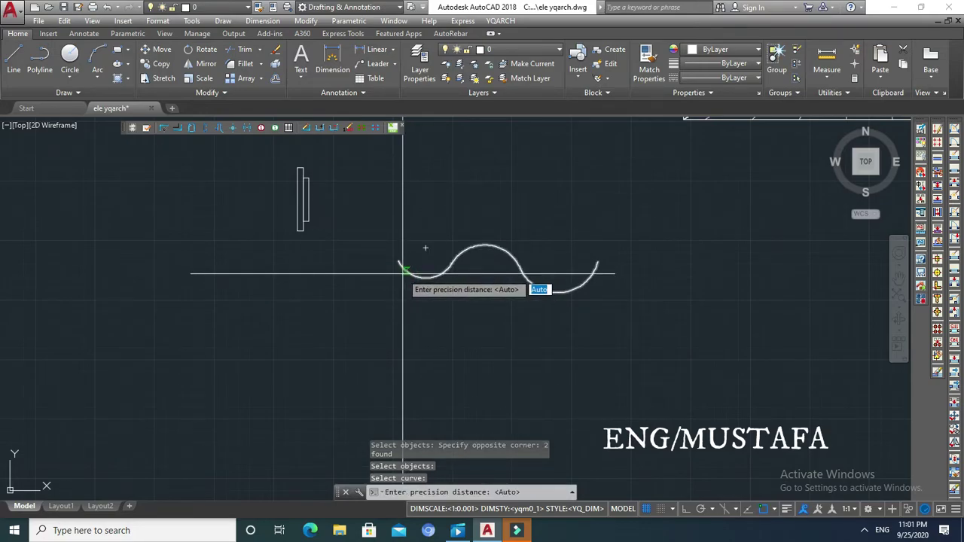
key("Return")
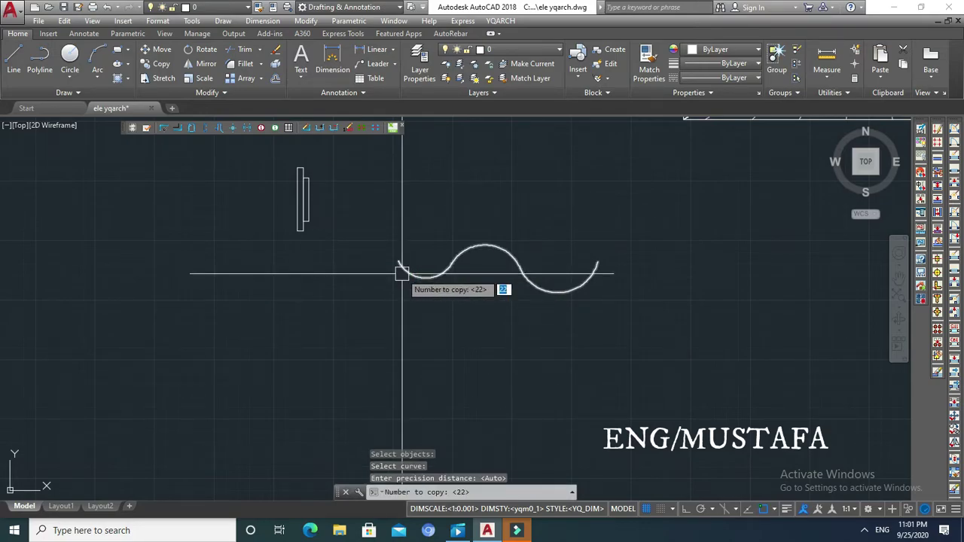
key("Return")
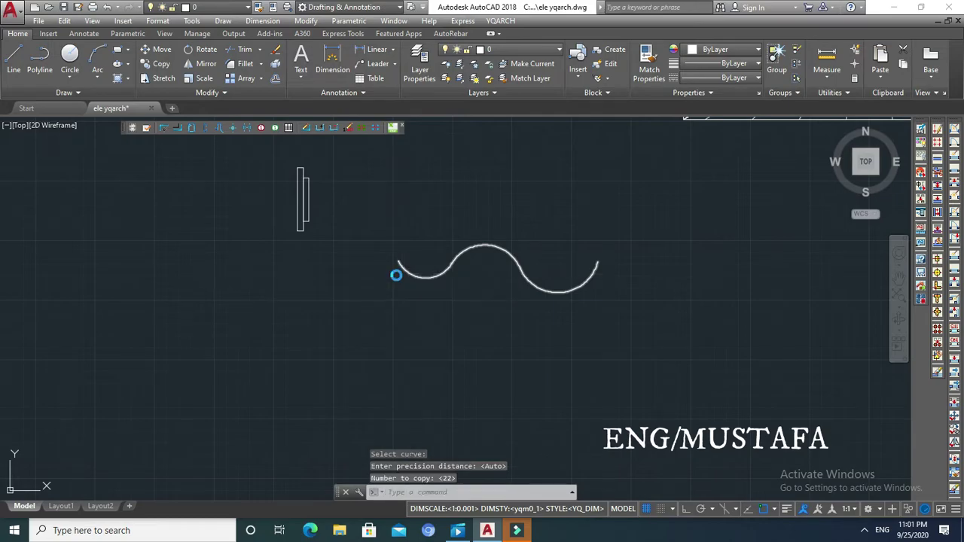
Pan and zoom over the two fanned groups, selecting copies to inspect them
key("Escape")
scroll(450, 253, "up", 4)
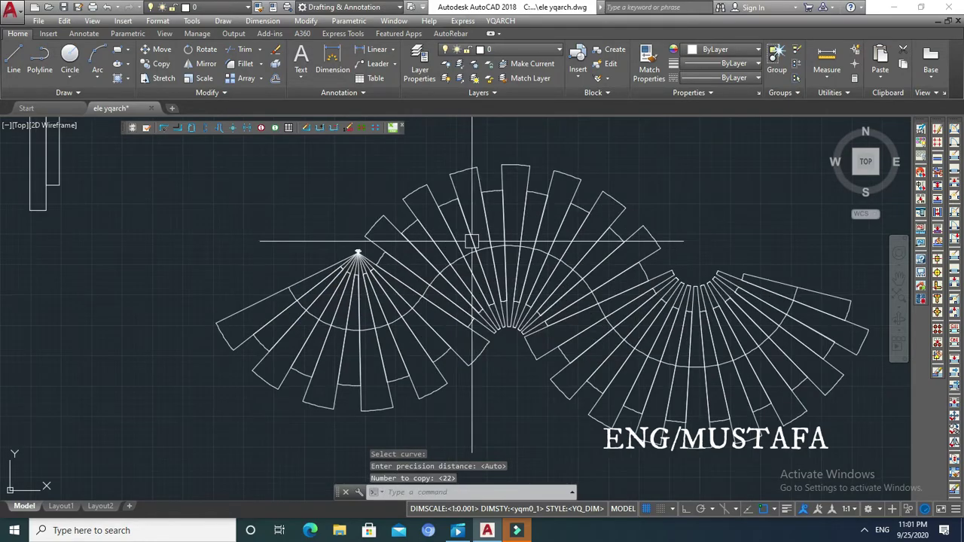
middle_click_drag(446, 310, 321, 310)
scroll(367, 311, "up", 2)
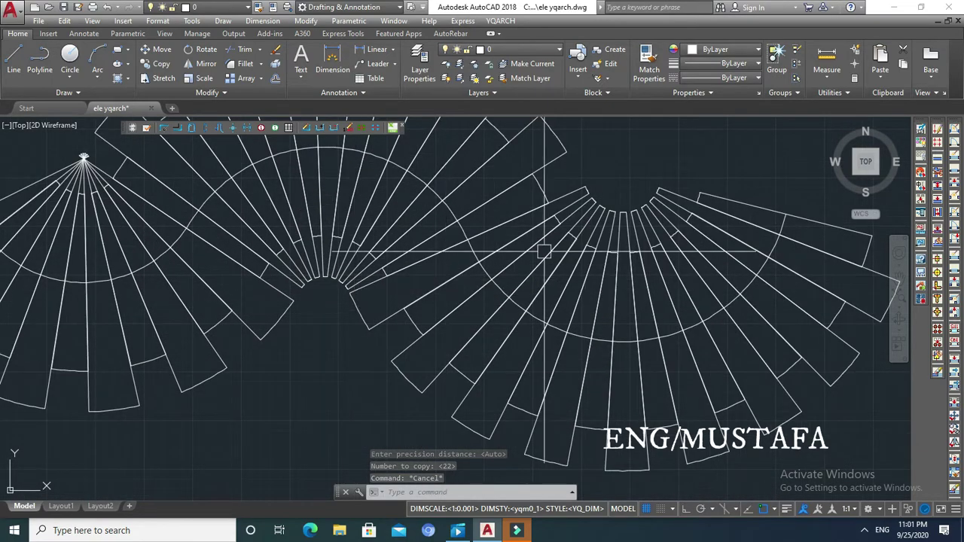
left_click(577, 189)
key("Escape")
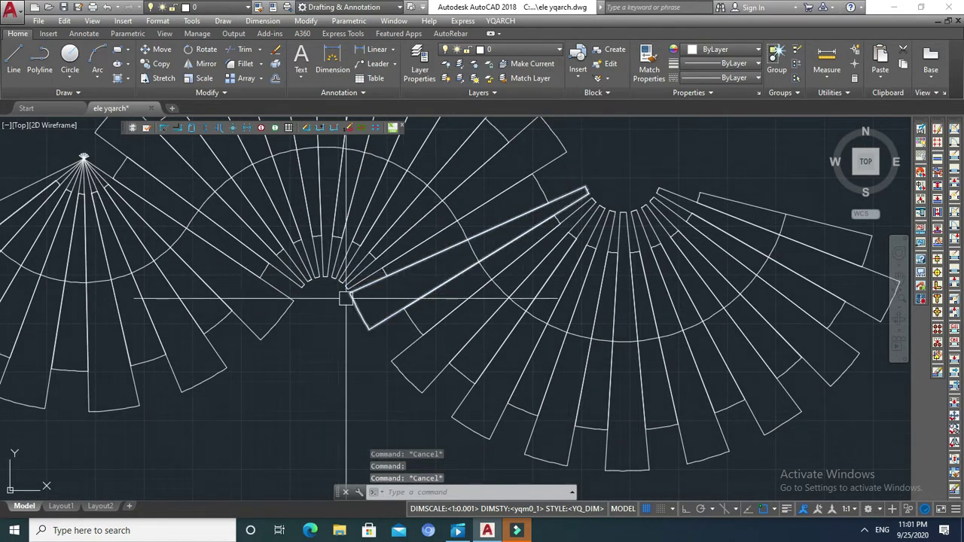
scroll(442, 291, "down", 4)
scroll(248, 279, "up", 3)
scroll(221, 324, "up", 2)
left_click(221, 324)
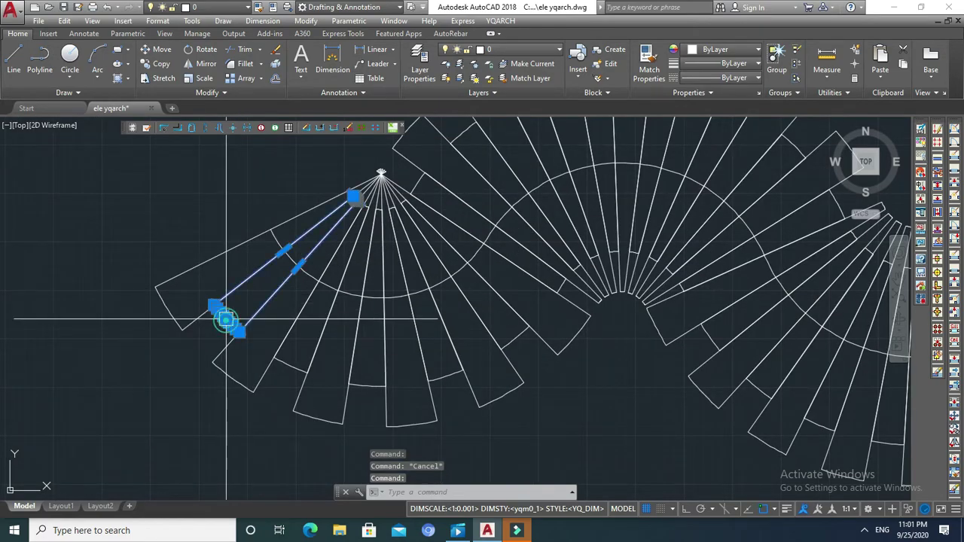
scroll(355, 189, "up", 3)
key("Escape")
scroll(376, 191, "down", 2)
scroll(377, 189, "down", 2)
scroll(381, 189, "down", 1)
Start a circle with its centre below the fans
key("Escape")
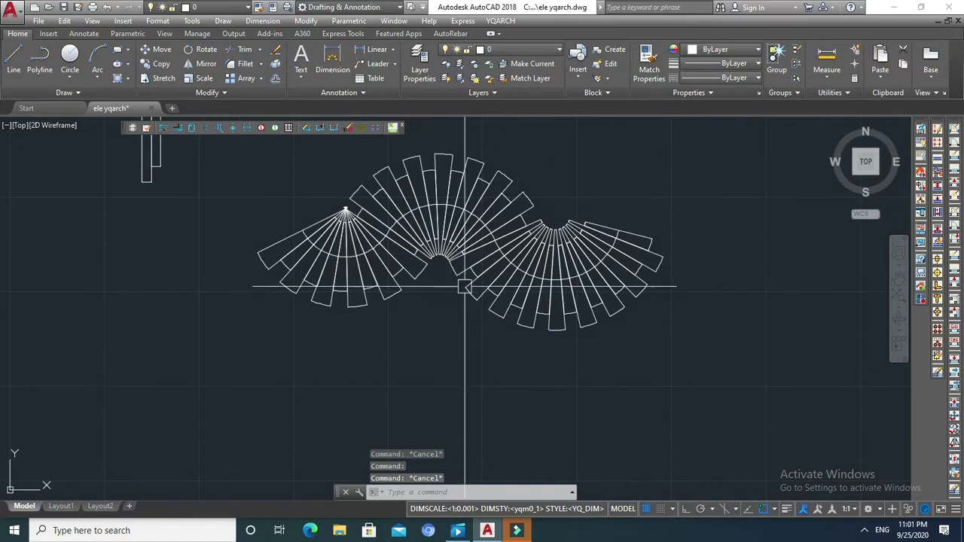
scroll(528, 302, "down", 2)
scroll(513, 150, "down", 2)
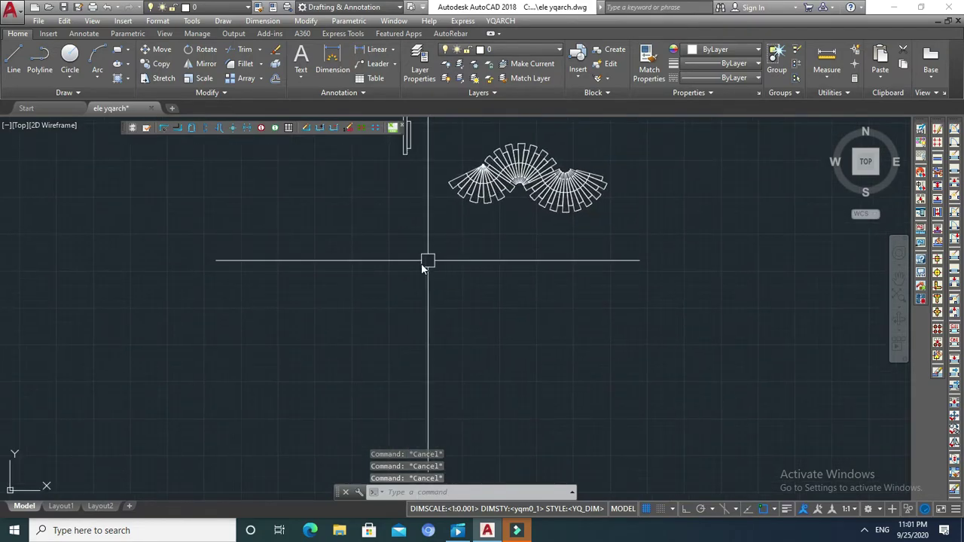
scroll(427, 263, "up", 2)
type("c")
key("Return")
left_click(354, 275)
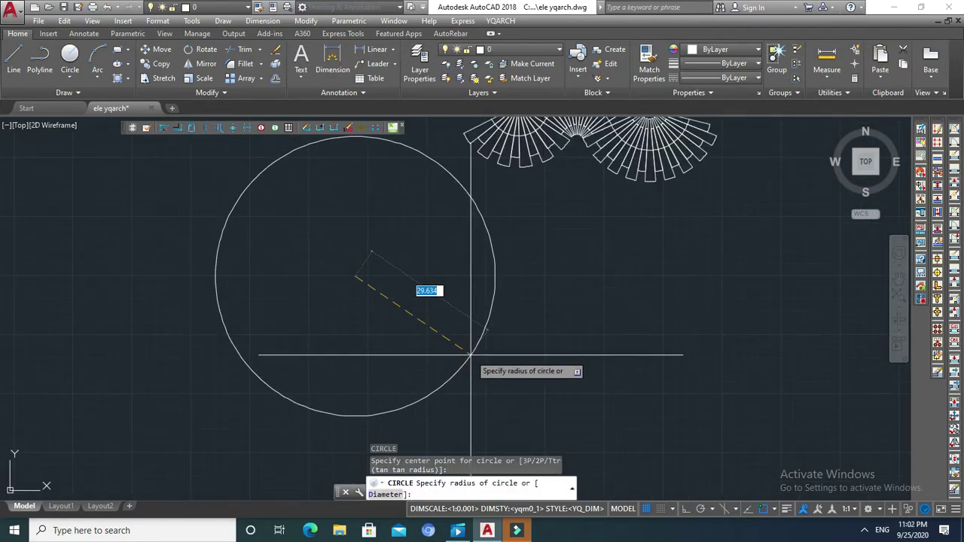
Bend the two rectangles around the circle with Objects to Curve, Auto precision, 76 copies
key("Escape")
scroll(430, 302, "down", 1)
scroll(514, 260, "down", 2)
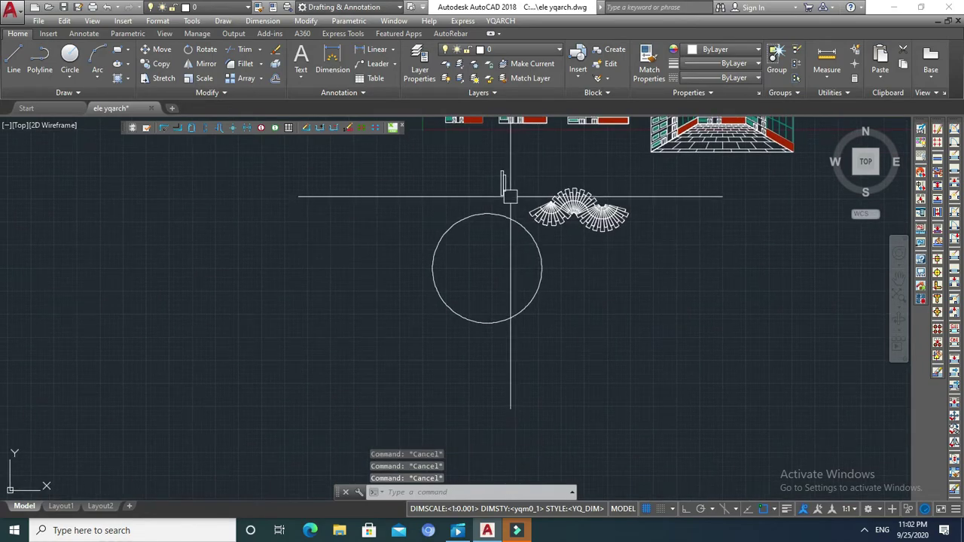
scroll(503, 202, "up", 2)
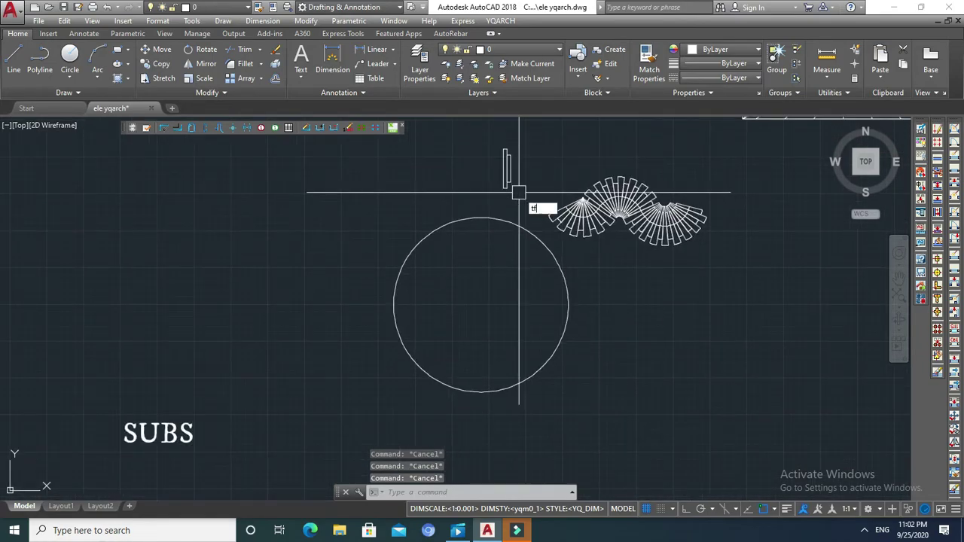
key("Return")
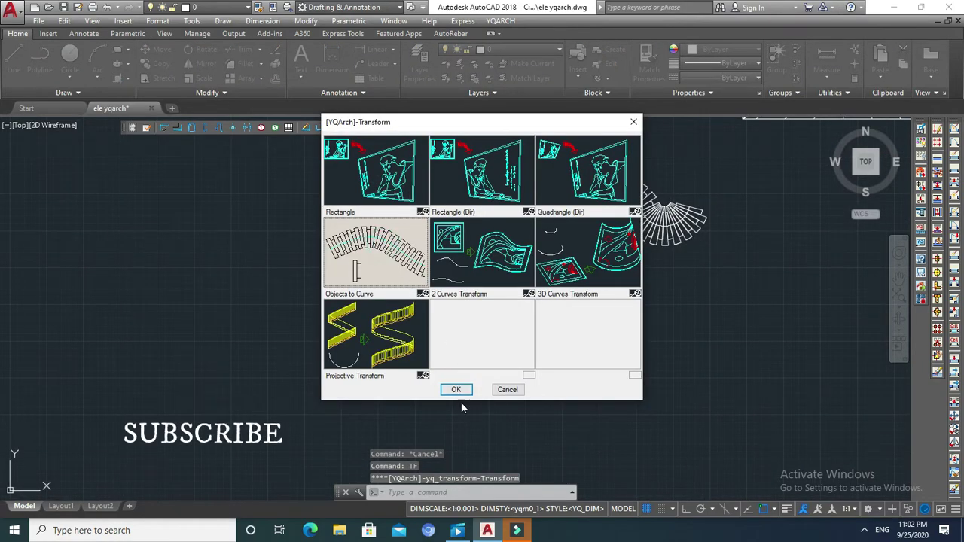
left_click(455, 390)
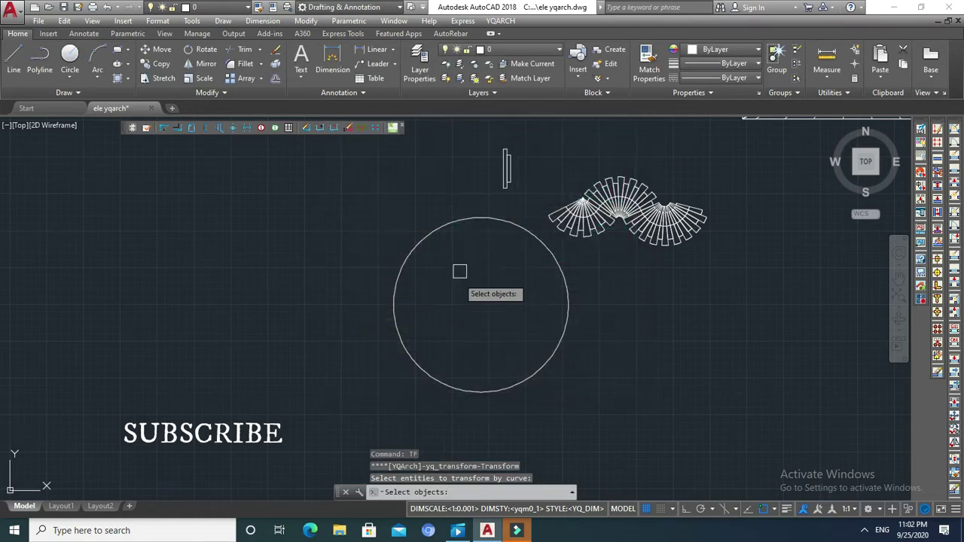
left_click(526, 143)
left_click(479, 194)
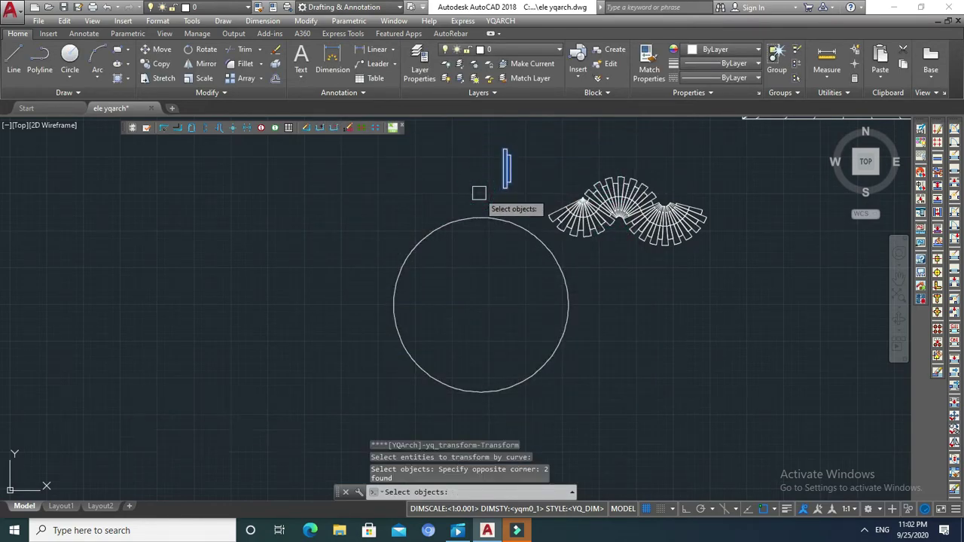
key("Return")
left_click(482, 219)
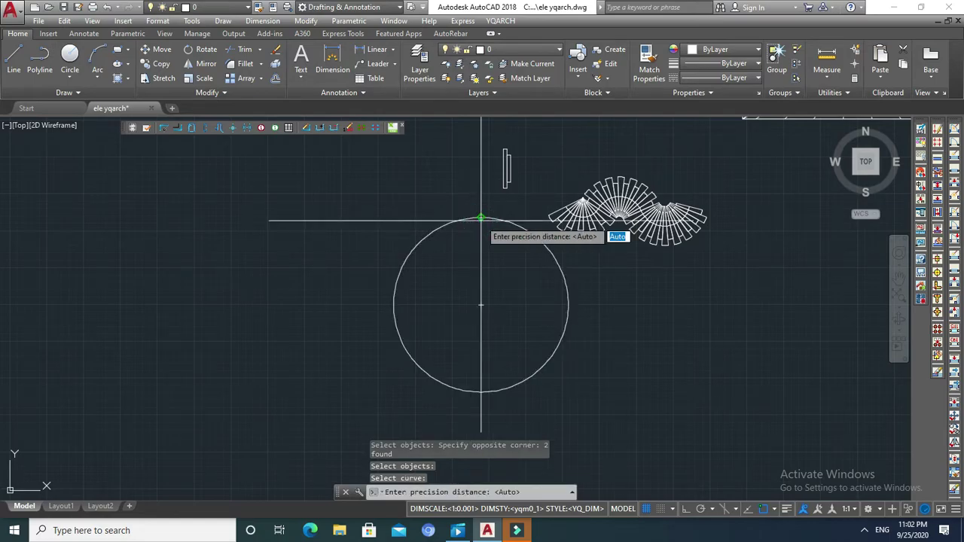
key("Return")
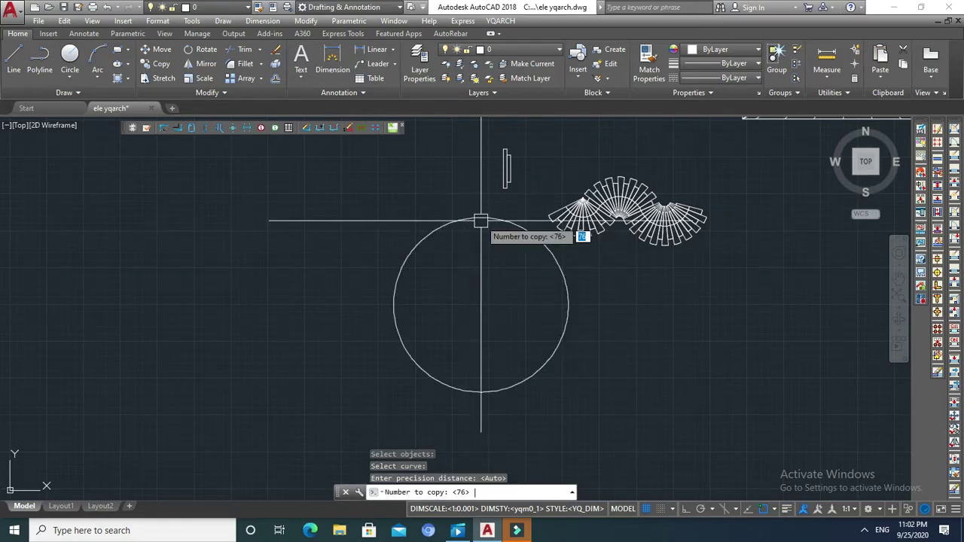
key("Return")
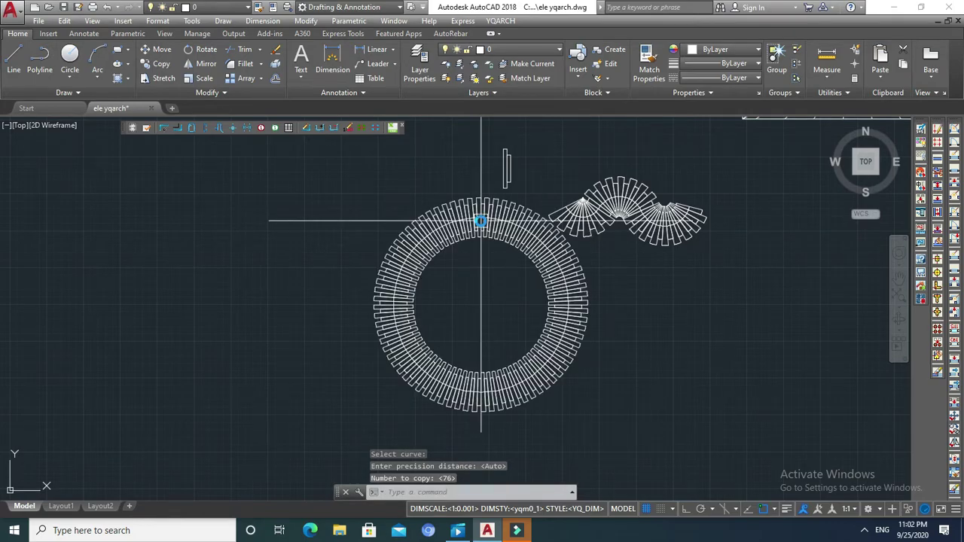
Erase the guide circle inside the ring of rectangle copies
scroll(480, 221, "up", 1)
scroll(475, 211, "up", 2)
key("Escape")
mouse_move(472, 206)
middle_mouse_down()
mouse_move(437, 221)
mouse_move(467, 249)
mouse_move(473, 226)
middle_mouse_up()
key("Escape")
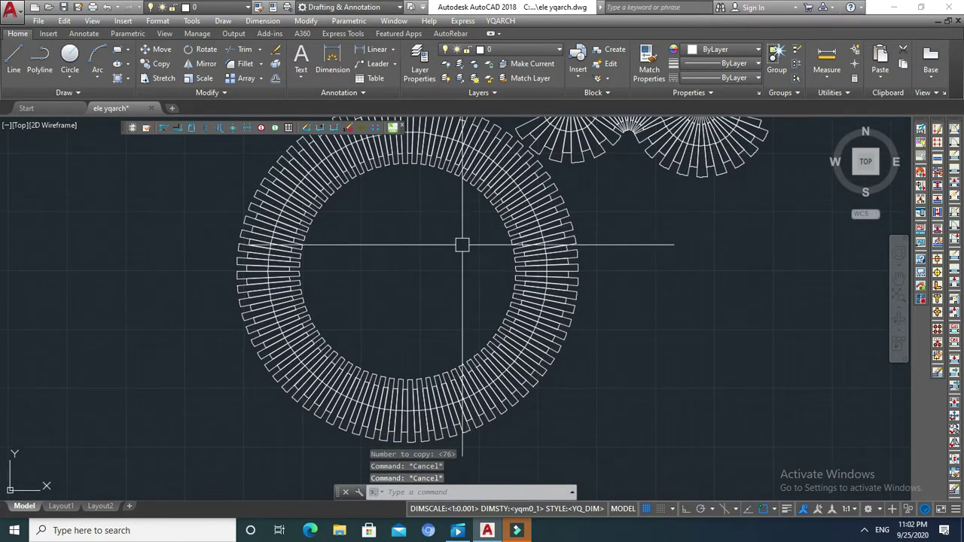
middle_click_drag(374, 273, 381, 299)
scroll(415, 156, "up", 2)
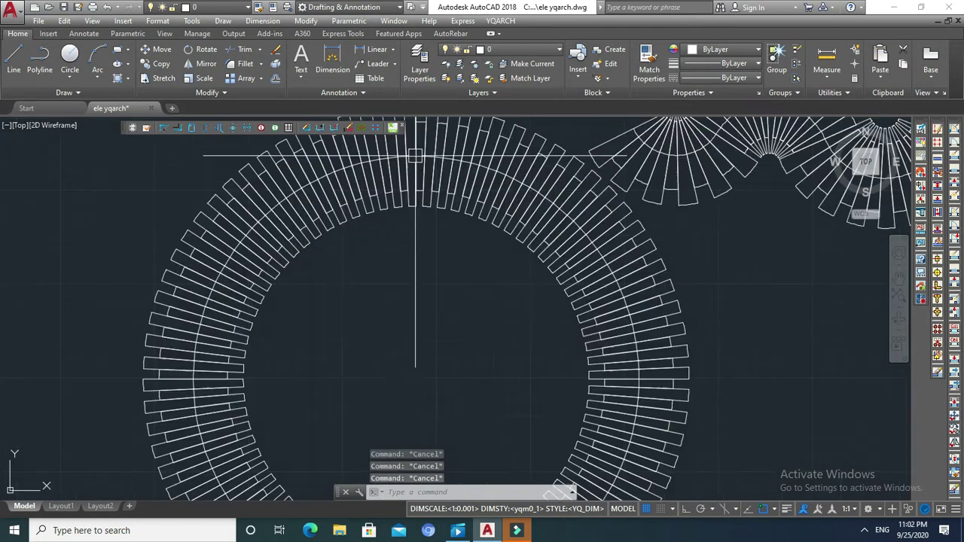
scroll(415, 156, "up", 2)
left_click(409, 158)
type("E")
key("Return")
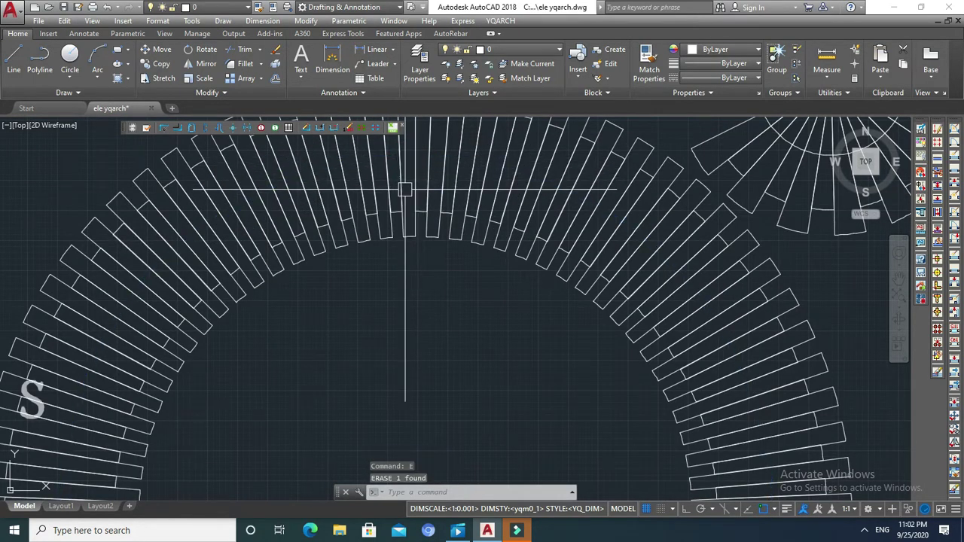
Zoom in and out around the finished ring to inspect it
scroll(405, 189, "down", 6)
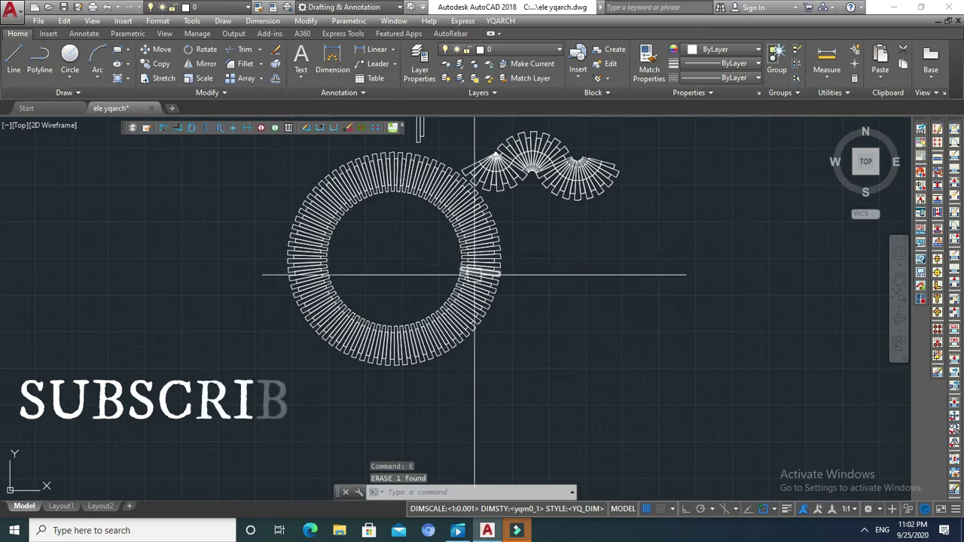
key("Escape")
scroll(471, 275, "up", 3)
scroll(493, 265, "down", 3)
scroll(482, 265, "up", 3)
scroll(452, 279, "down", 3)
key("Escape")
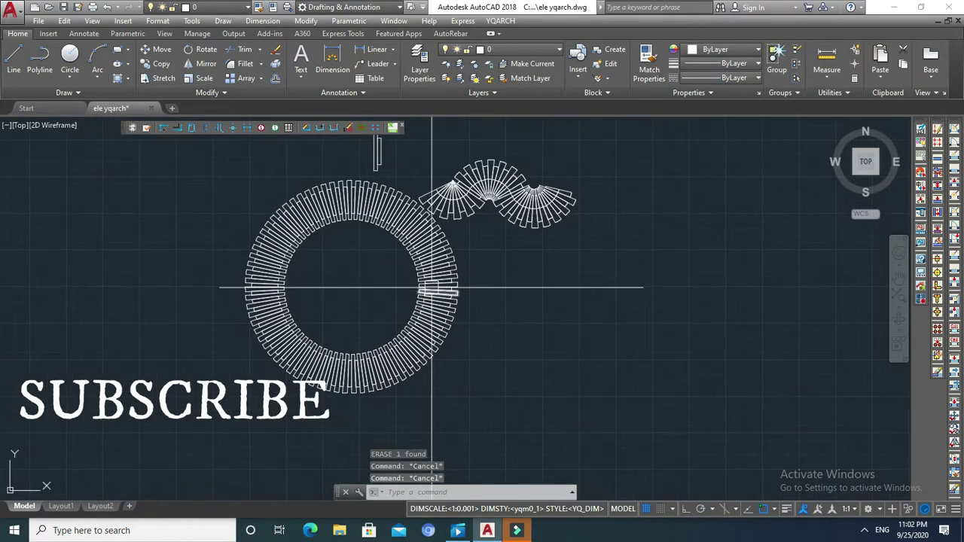
key("Escape")
scroll(422, 273, "down", 4)
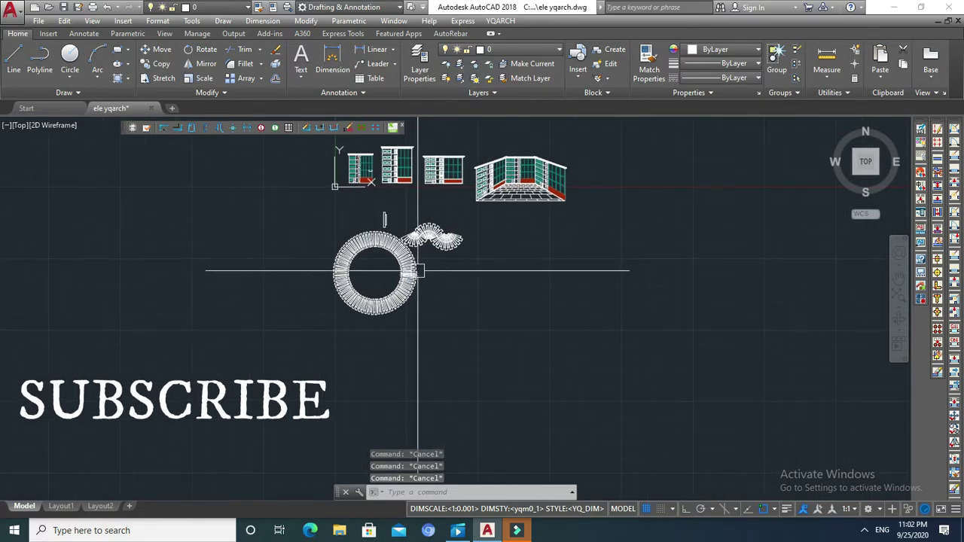
Draw a three-point arc to the right of the building elevations, with Ortho off
type("ar")
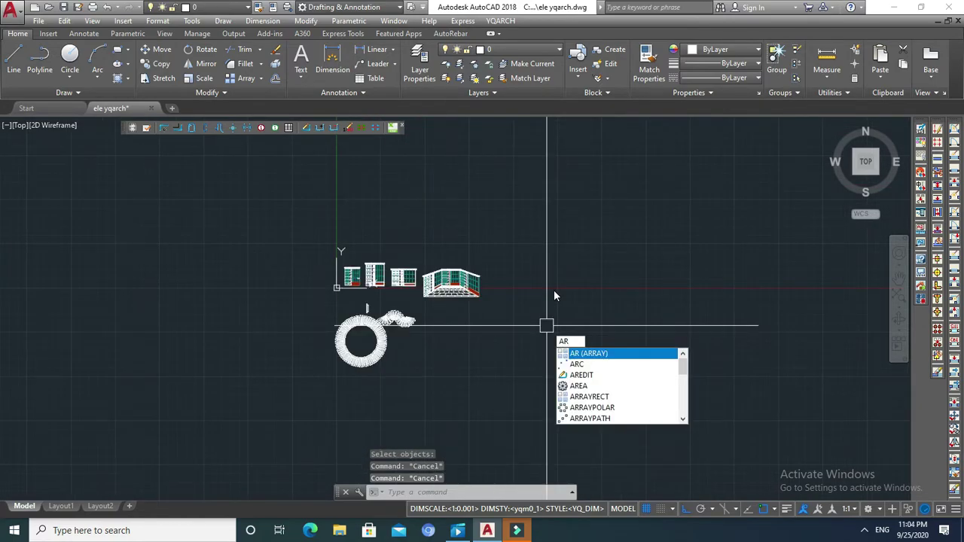
key("Return")
scroll(552, 294, "up", 3)
scroll(552, 294, "down", 3)
key("Escape")
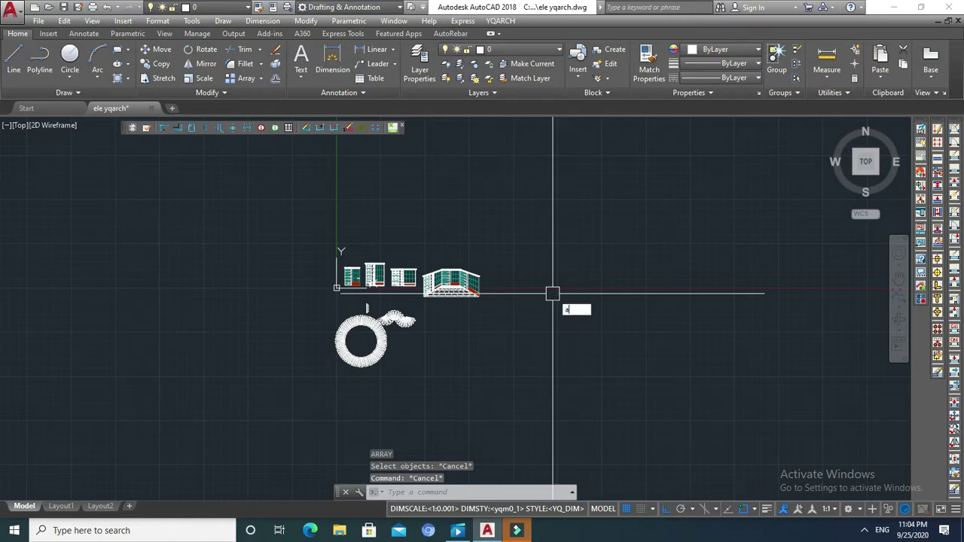
key("Return")
left_click(554, 284)
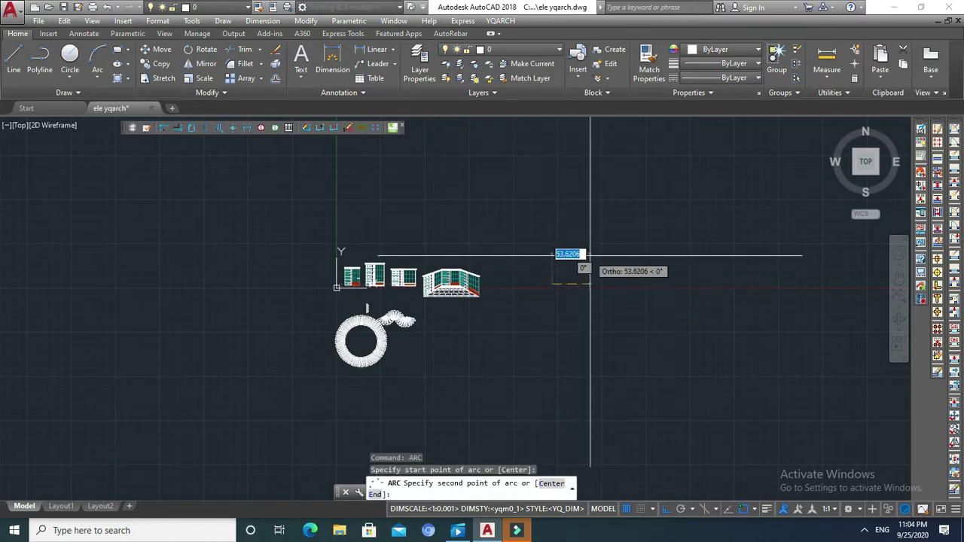
key("F8")
left_click(611, 255)
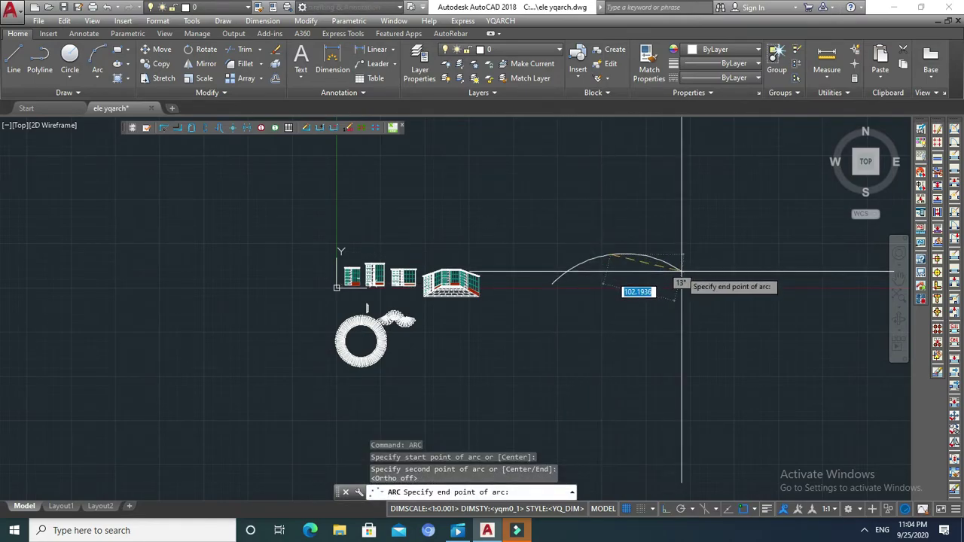
left_click(713, 286)
key("Escape")
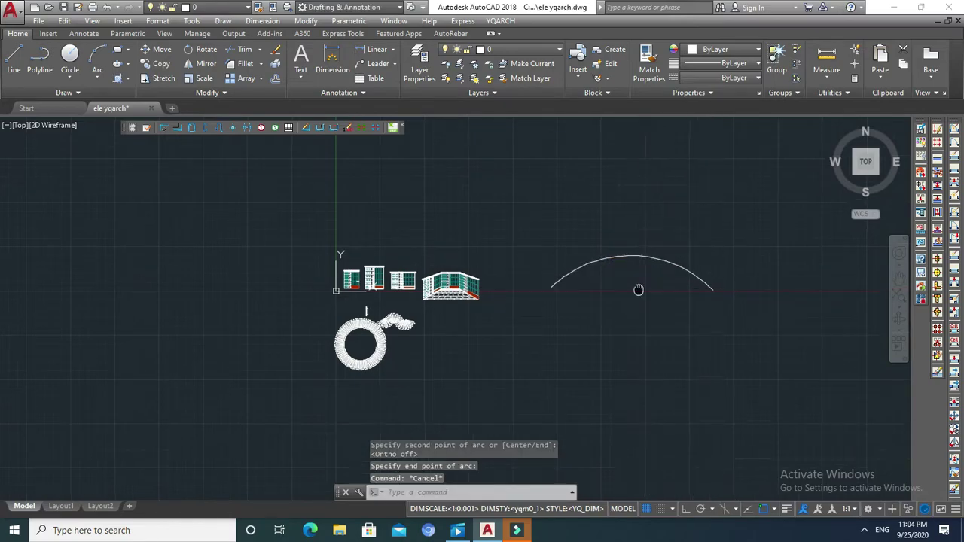
middle_click_drag(637, 287, 637, 322)
key("Escape")
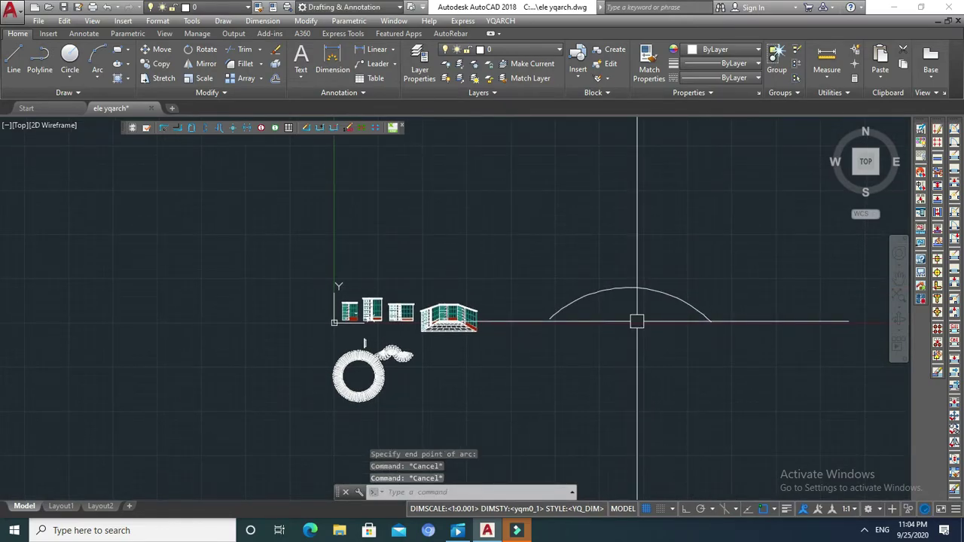
Copy the arc straight up above the original, with Ortho on
type("co")
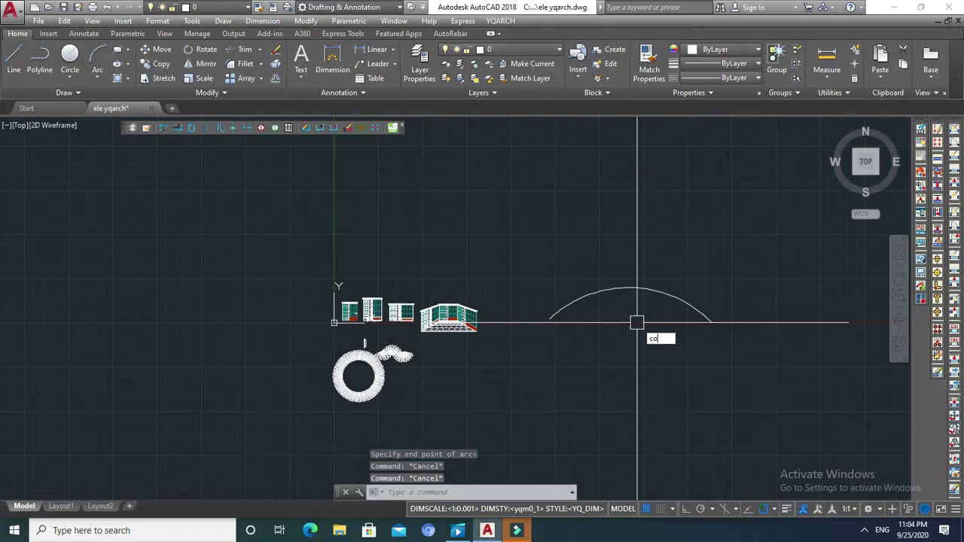
key("Return")
left_click(622, 288)
key("Return")
left_click(631, 287)
scroll(631, 287, "down", 2)
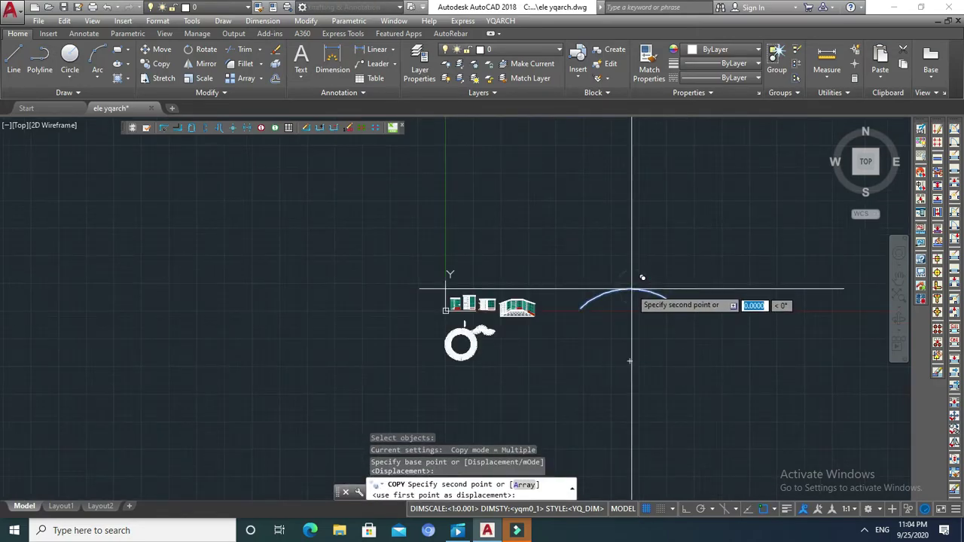
key("F8")
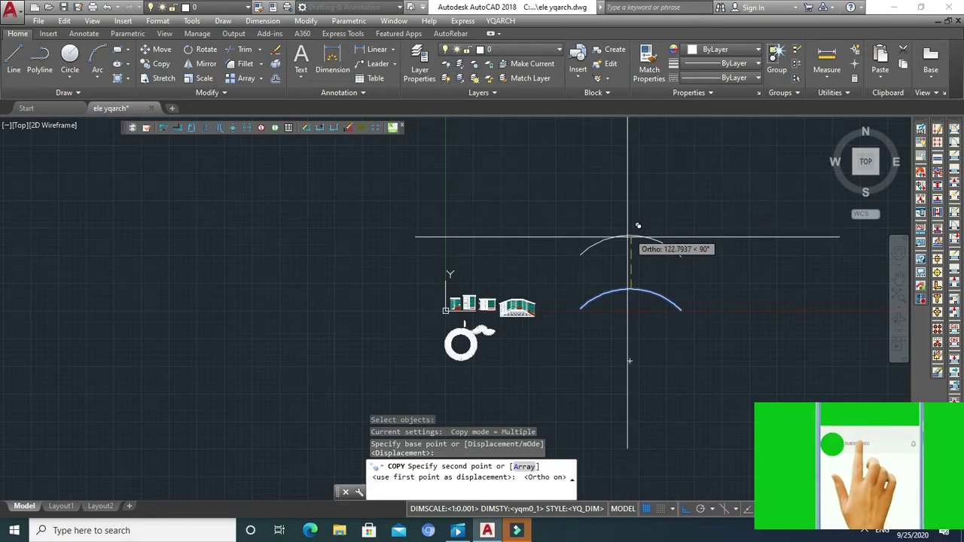
scroll(633, 222, "up", 2)
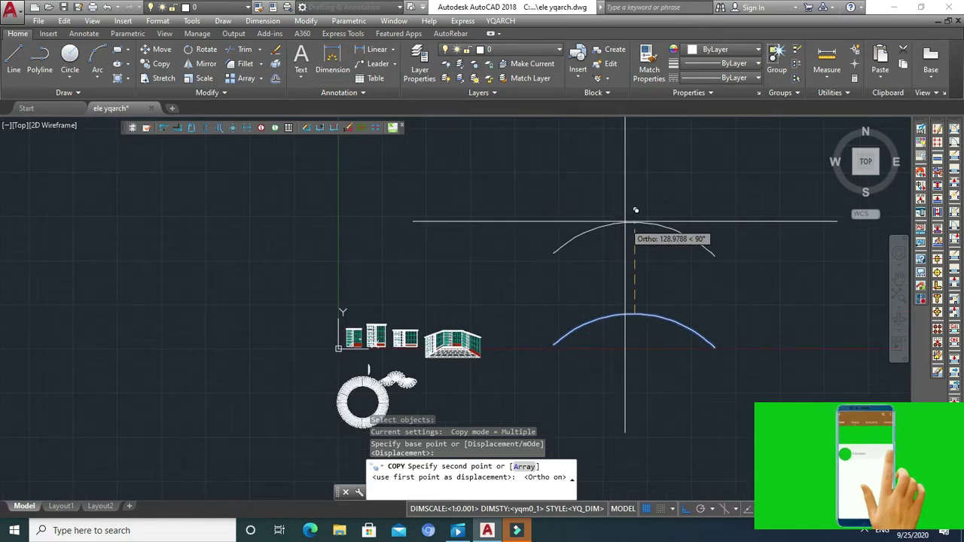
left_click(635, 216)
key("Escape")
key("Escape")
left_click(598, 319)
Scale the upper arc by 0.8 about its top point
key("Escape")
left_click(618, 223)
key("Escape")
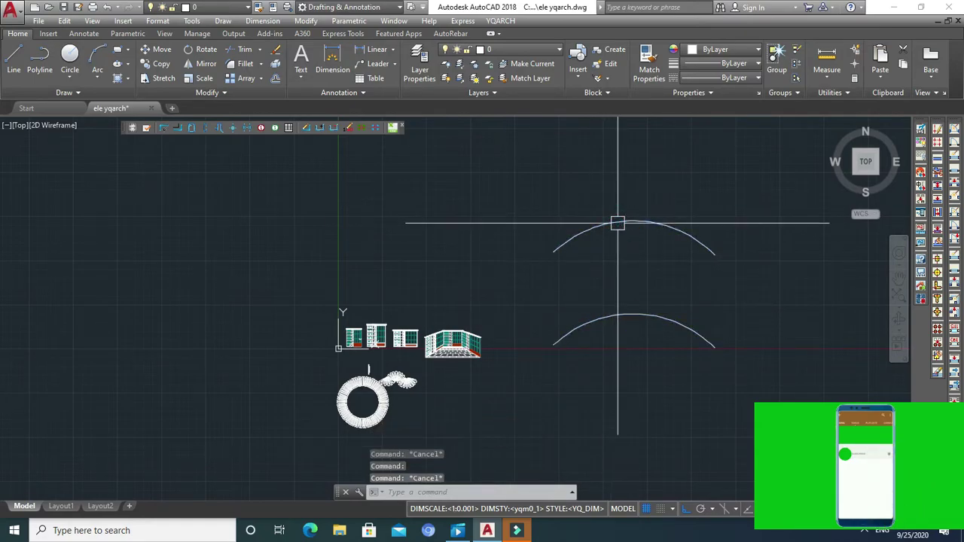
type("s")
key("Return")
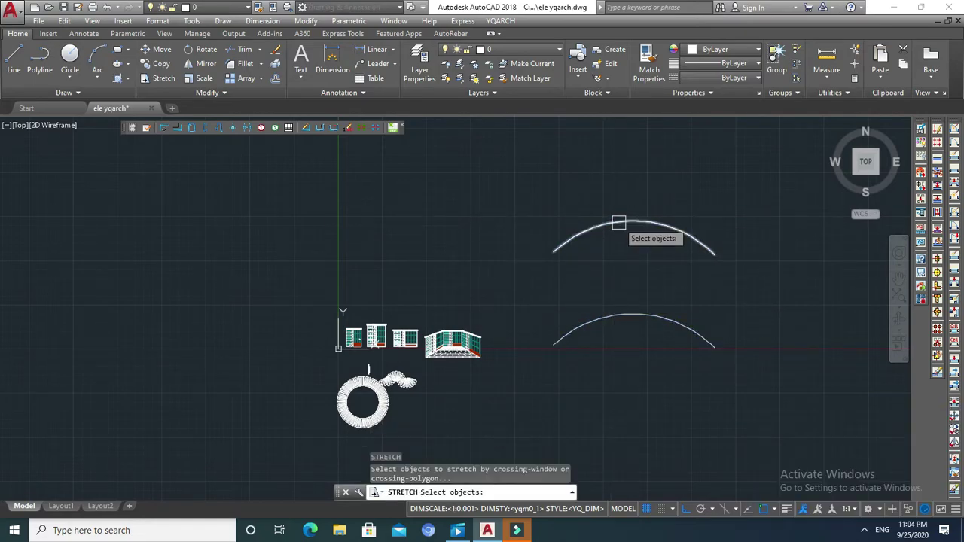
left_click(619, 223)
key("Escape")
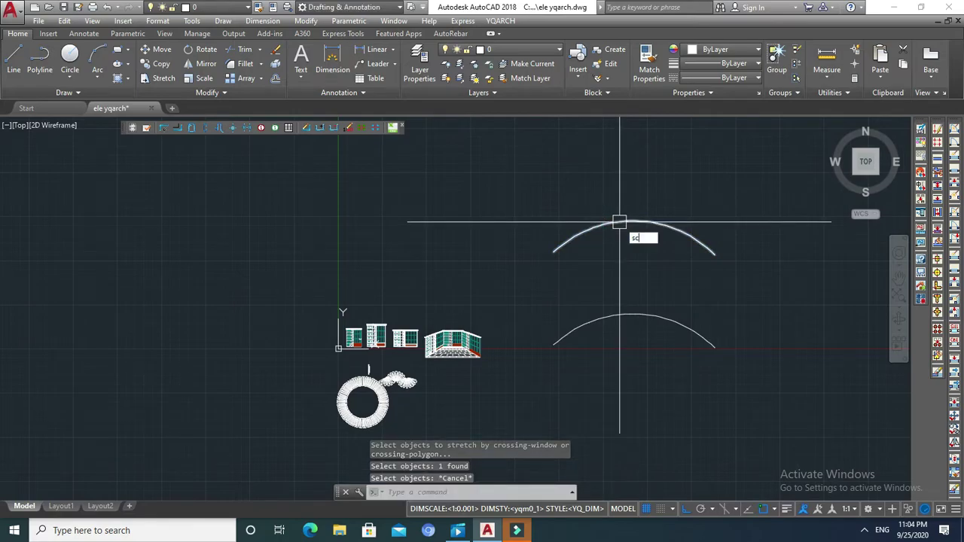
key("Return")
left_click(620, 223)
key("Return")
left_click(632, 220)
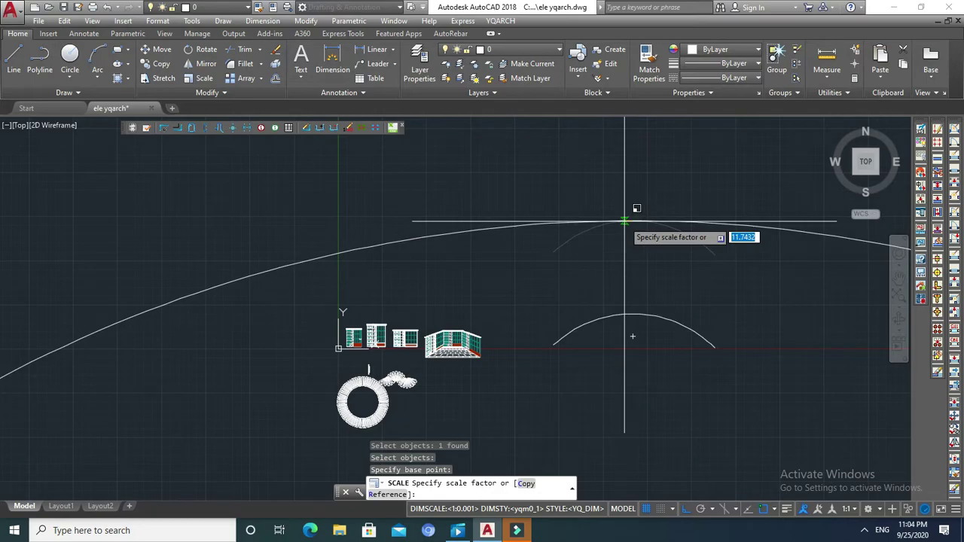
type("0.8")
key("Return")
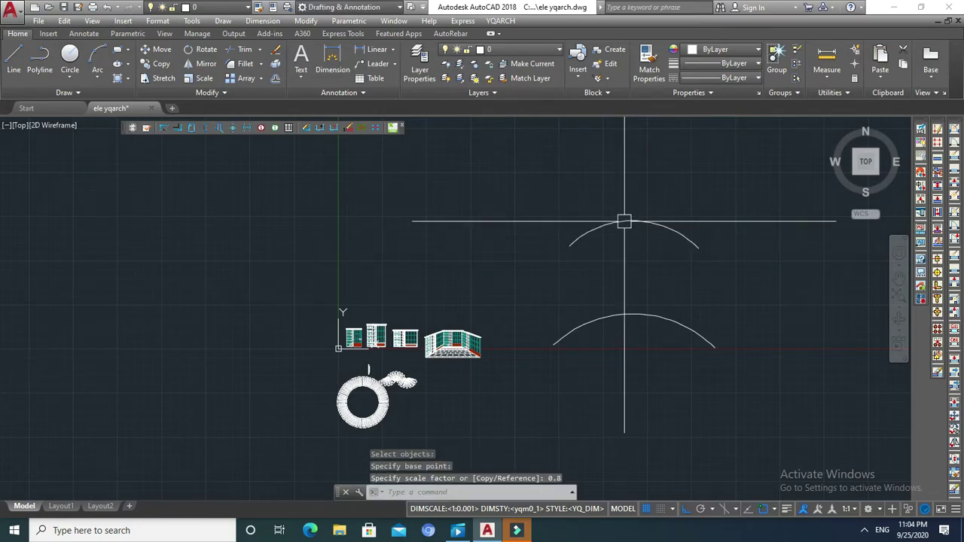
key("Escape")
key("Escape")
key("Escape")
middle_click_drag(400, 290, 420, 261)
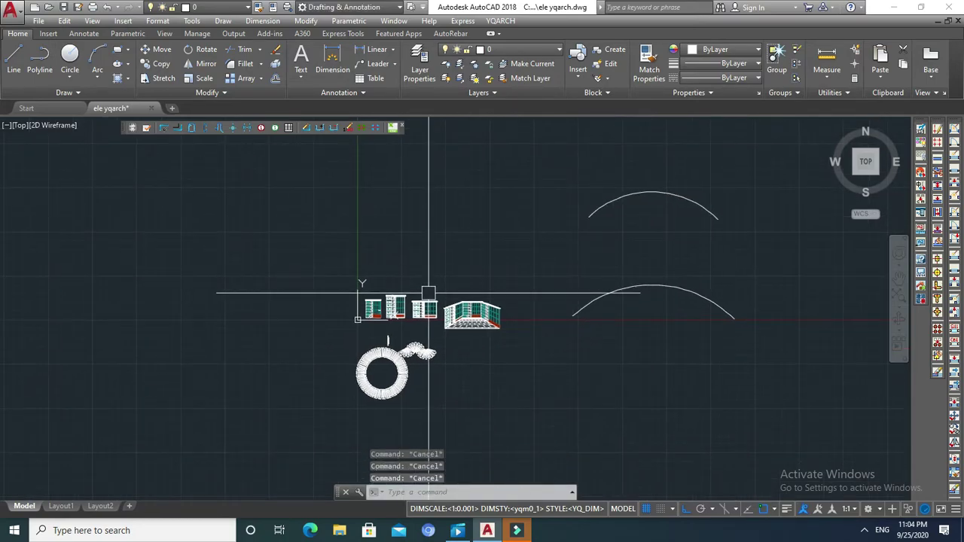
Choose 3D Curves Transform from the TF transform methods
type("tf")
key("Return")
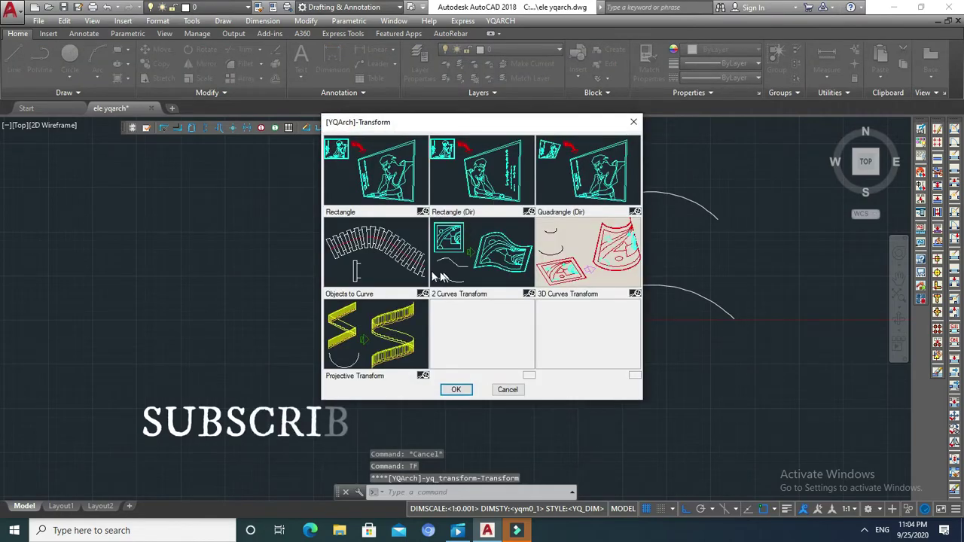
left_click(562, 256)
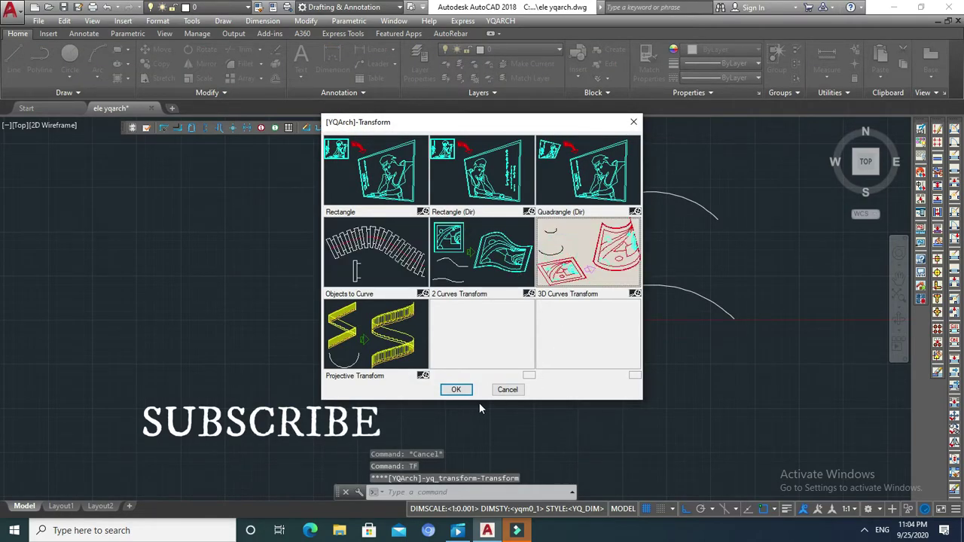
left_click(456, 390)
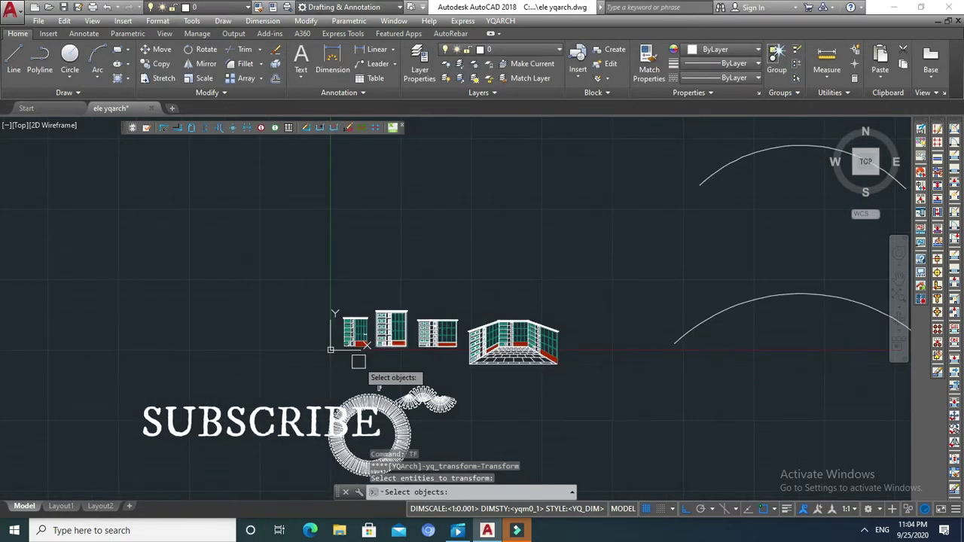
Bend the 360-object elevation between the lower and upper arcs at Auto precision
scroll(348, 369, "up", 3)
left_click(409, 192)
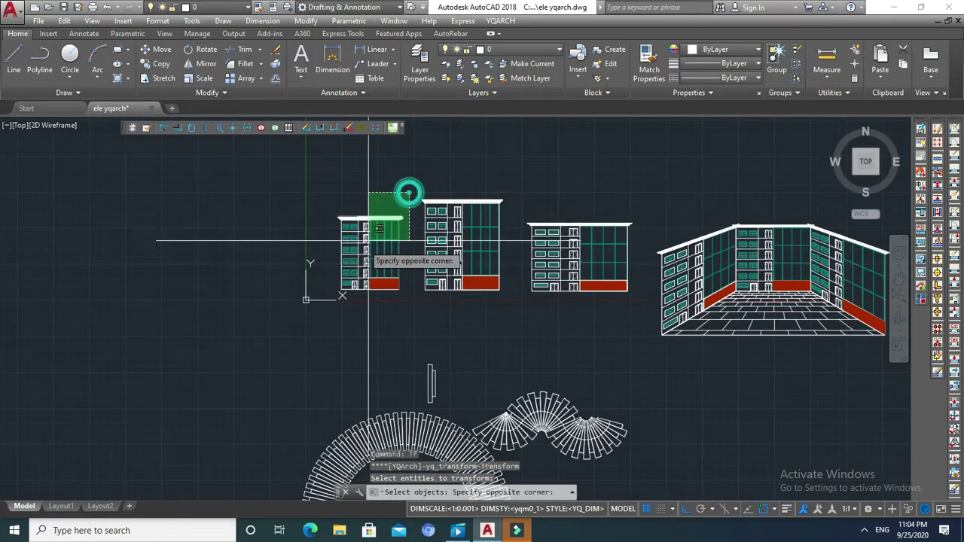
left_click(303, 303)
scroll(252, 281, "down", 3)
key("Return")
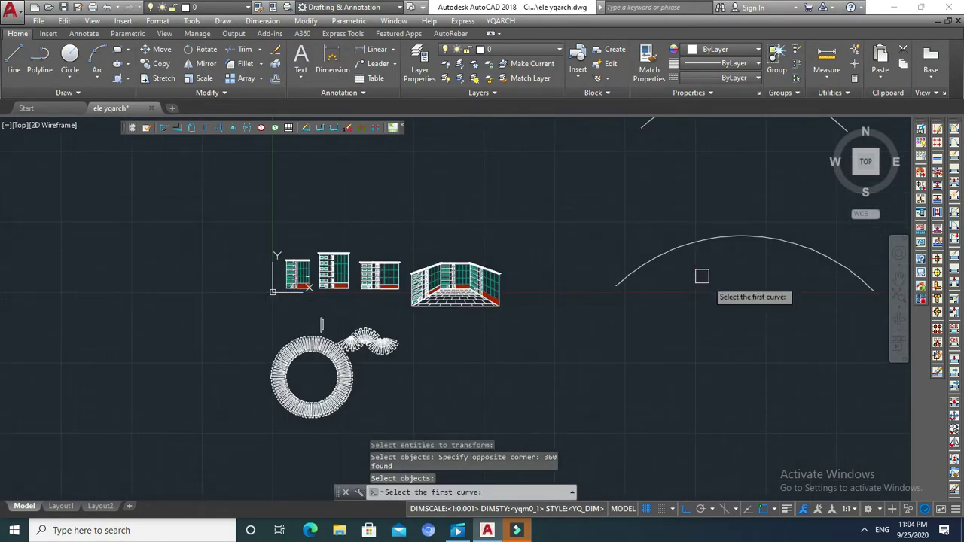
left_click(644, 262)
scroll(643, 265, "down", 3)
left_click(673, 202)
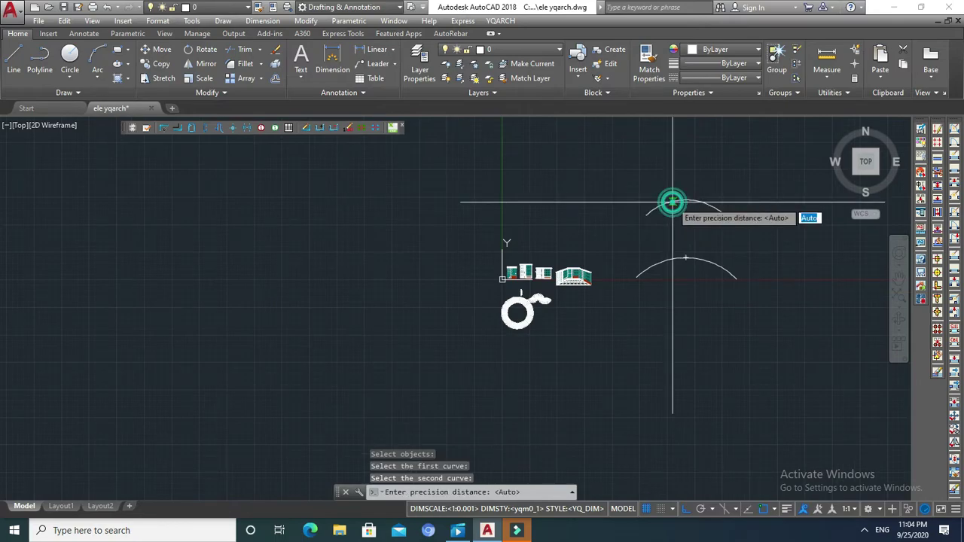
key("Return")
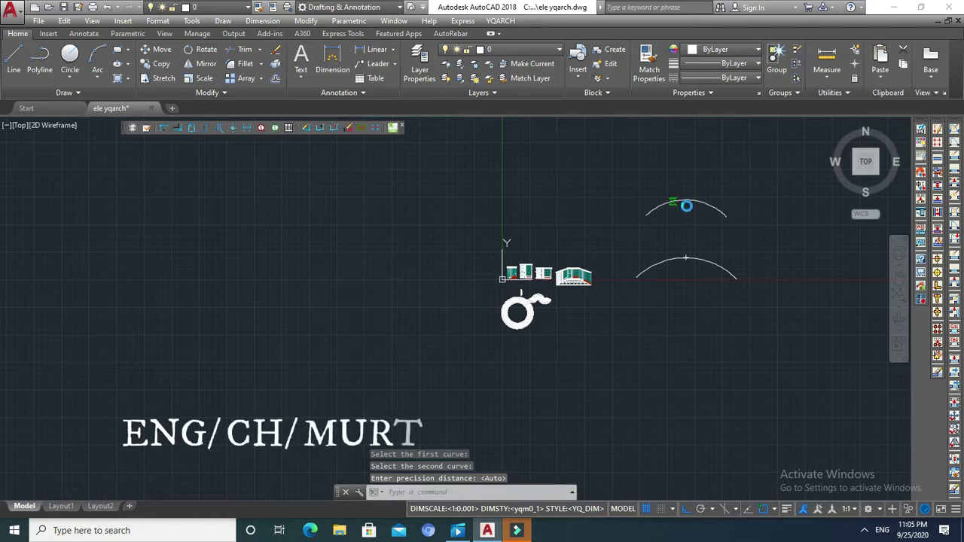
scroll(708, 219, "up", 6)
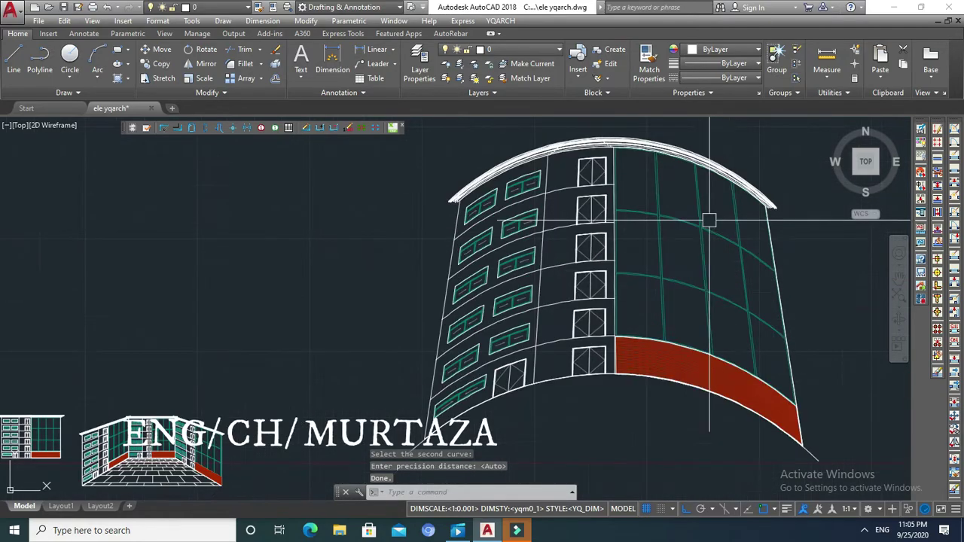
scroll(668, 226, "down", 3)
key("Escape")
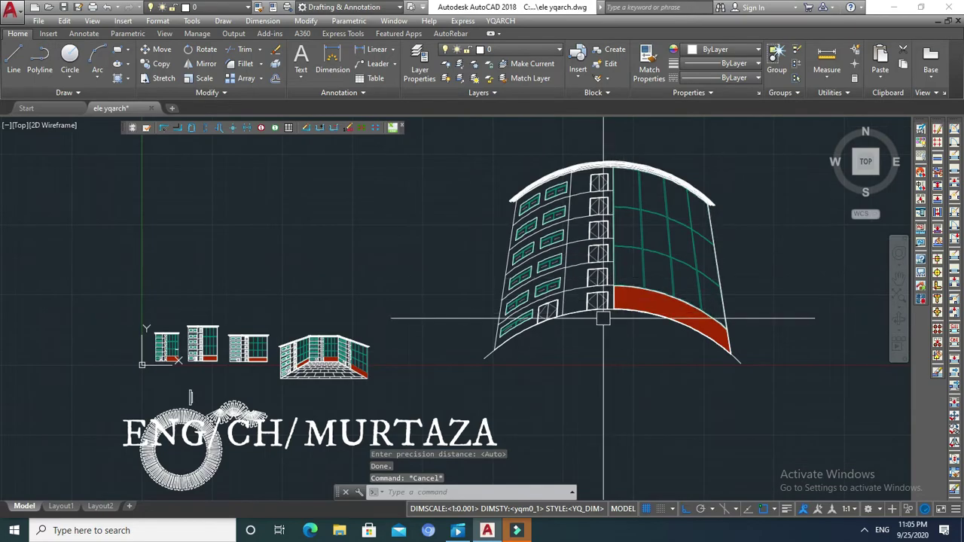
middle_click_drag(591, 332, 574, 303)
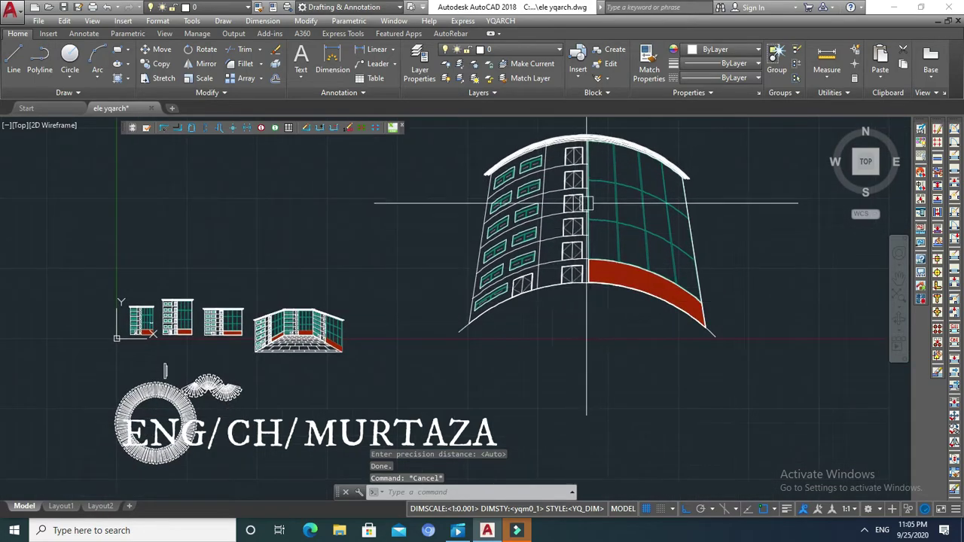
scroll(609, 217, "down", 4)
scroll(394, 292, "up", 6)
scroll(469, 291, "down", 4)
middle_click_drag(452, 354, 628, 291)
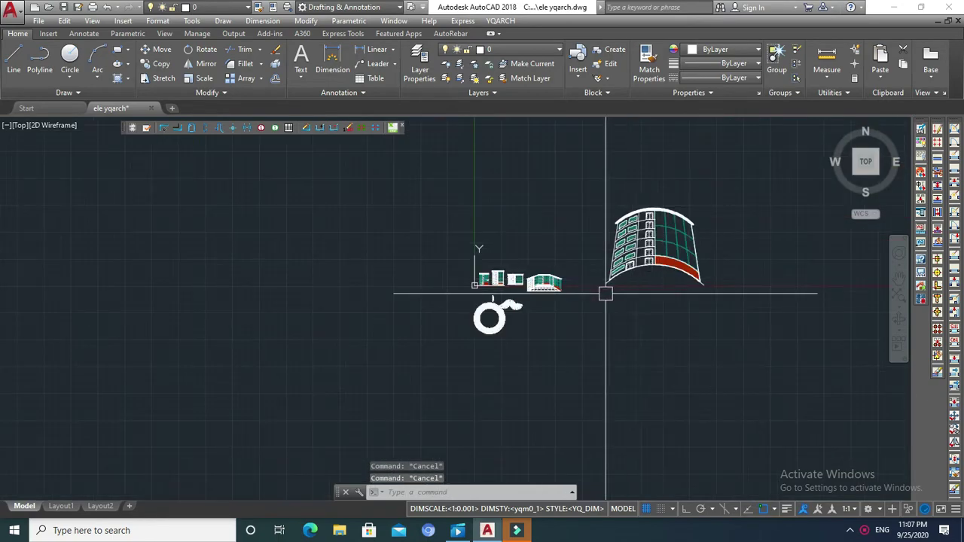
Draw two connected three-point arcs forming an S-curve
scroll(543, 274, "up", 2)
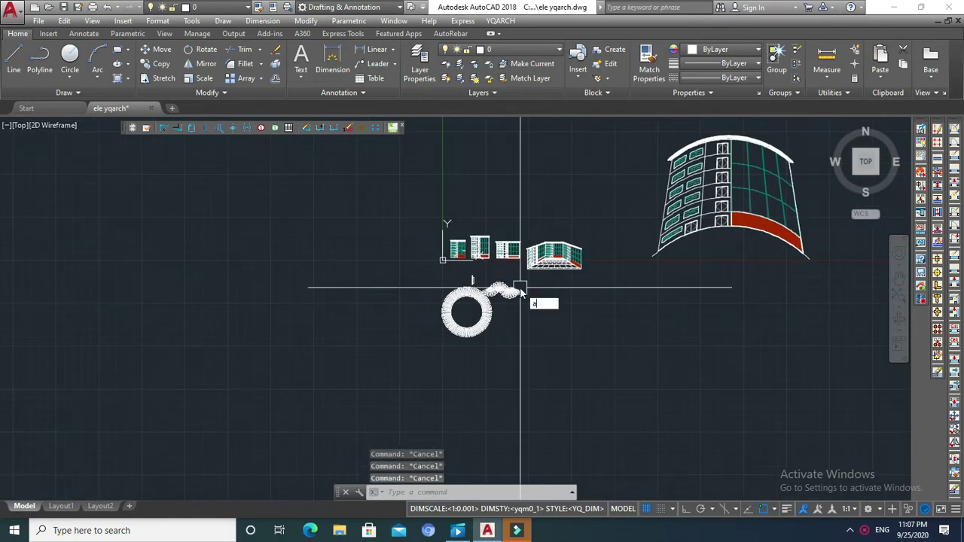
key("Return")
scroll(527, 290, "up", 8)
scroll(482, 332, "down", 2)
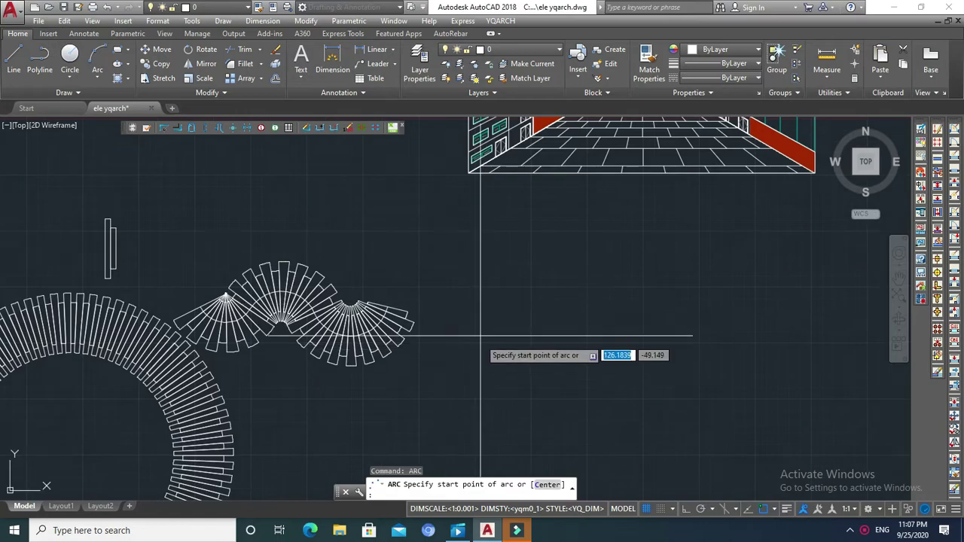
scroll(480, 337, "down", 2)
left_click(509, 361)
left_click(586, 343)
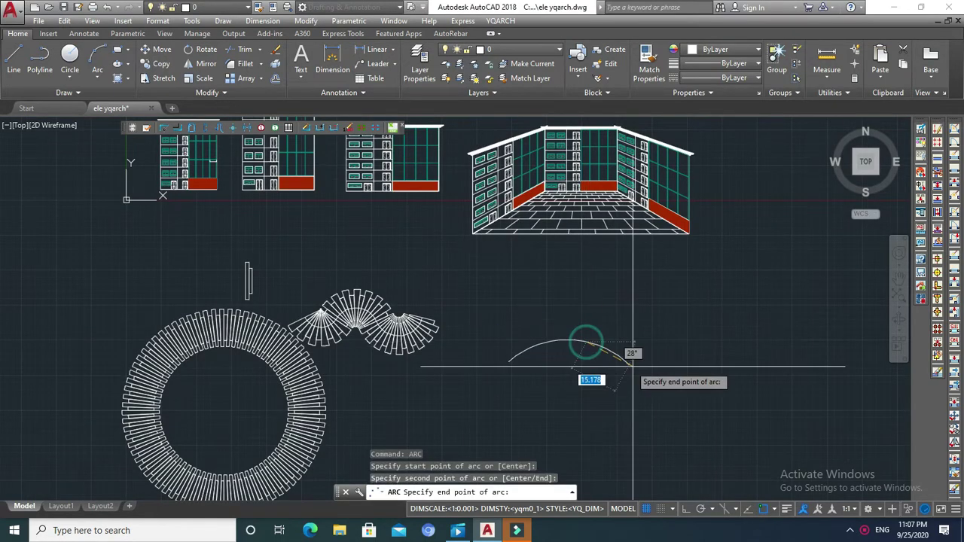
left_click(644, 368)
middle_click_drag(644, 368, 526, 329)
key("Return")
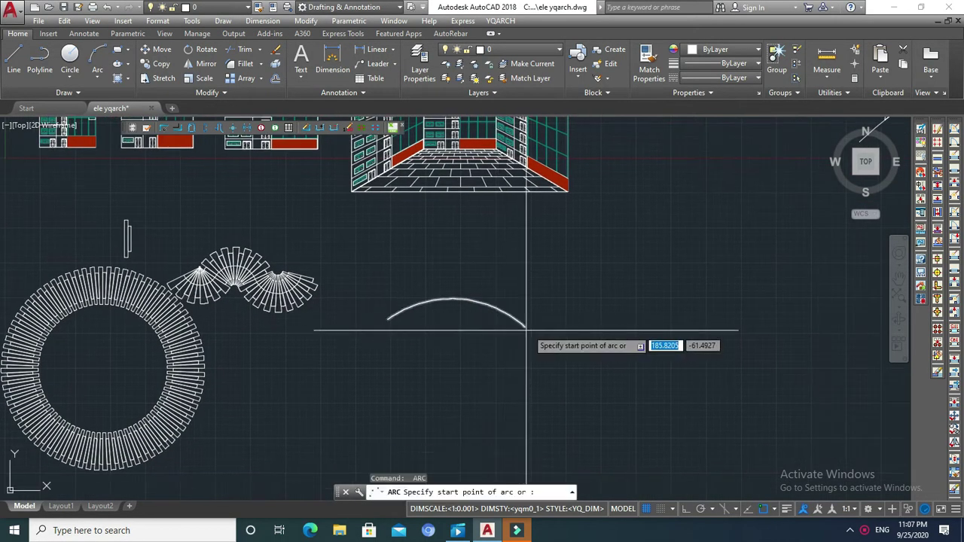
left_click(526, 329)
left_click(618, 351)
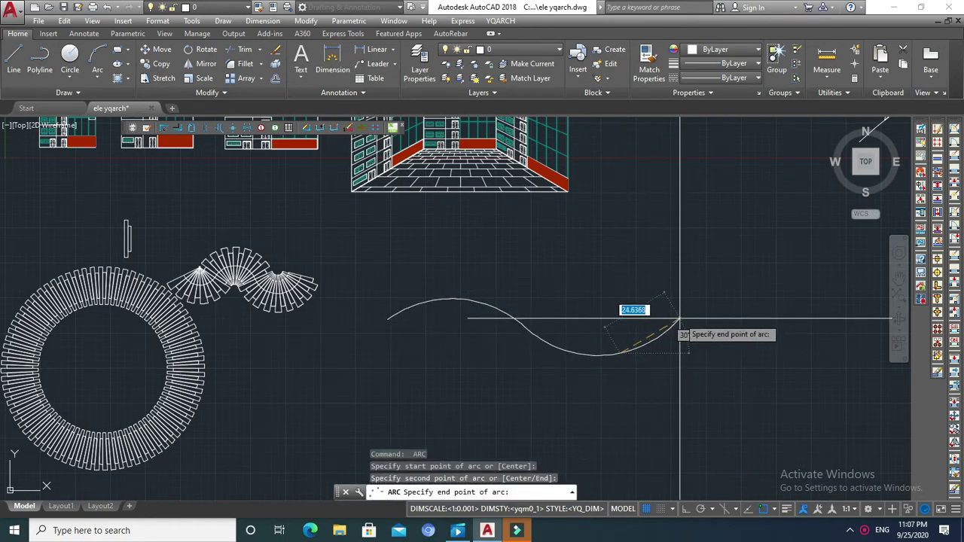
left_click(680, 318)
middle_click_drag(585, 315, 591, 299)
key("Escape")
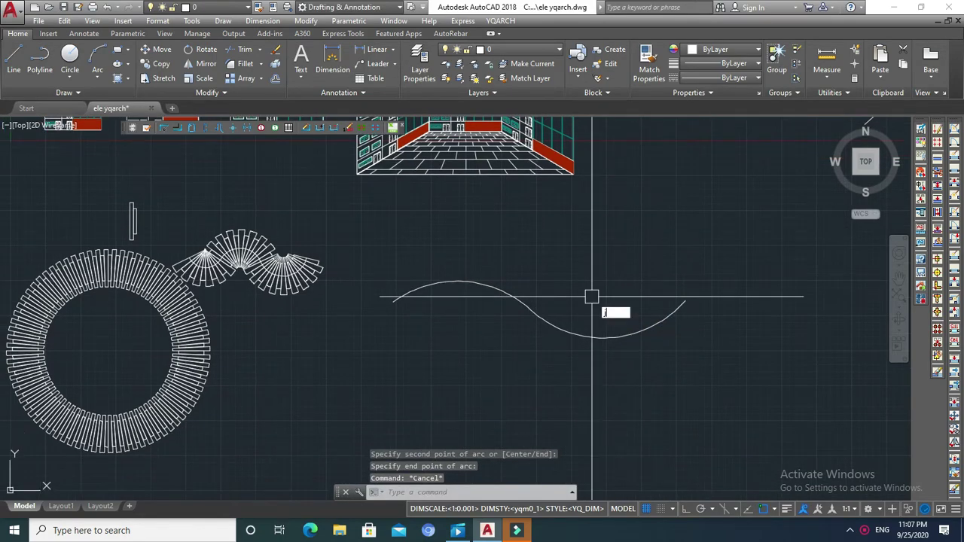
Join the two arcs into a single curve
key("Return")
left_click(538, 269)
left_click(484, 334)
key("Return")
key("Escape")
key("Escape")
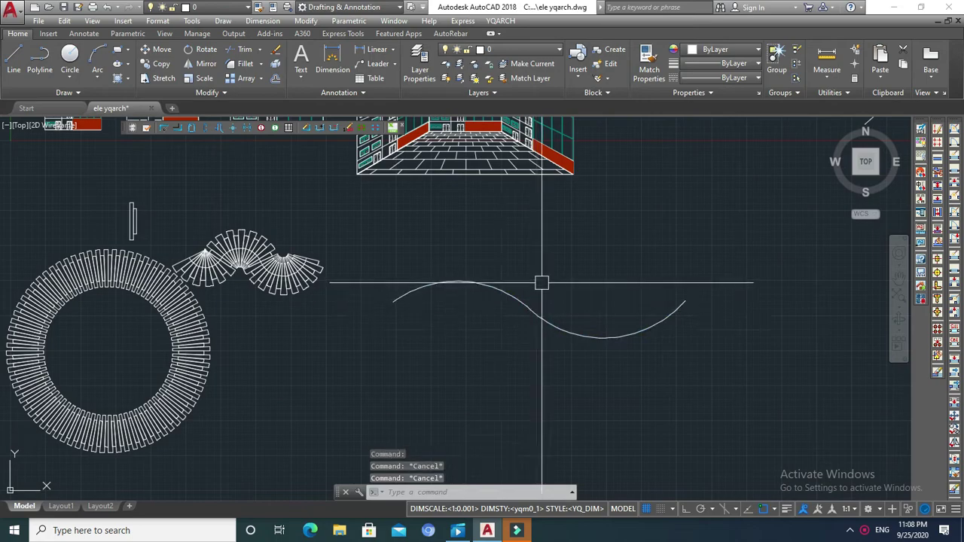
Move the joined S-curve slightly to a new position
type("m")
key("Return")
left_click_drag(537, 268, 520, 301)
key("Return")
left_click(527, 287)
scroll(592, 307, "down", 5)
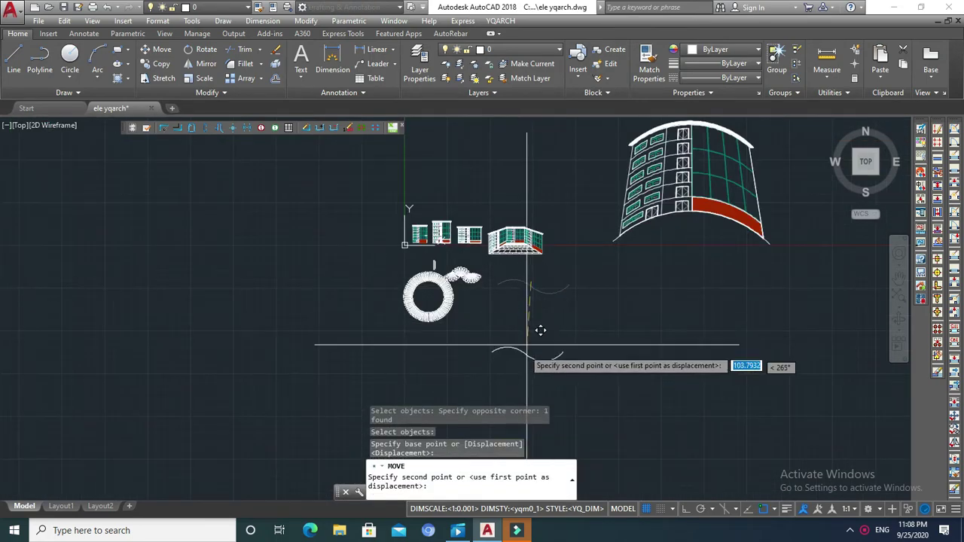
left_click(540, 311)
key("Escape")
key("Escape")
Copy the S-curve straight up from its left end, with Ortho on
type("co")
key("Return")
left_click(543, 307)
left_click(517, 338)
scroll(514, 322, "up", 4)
key("Return")
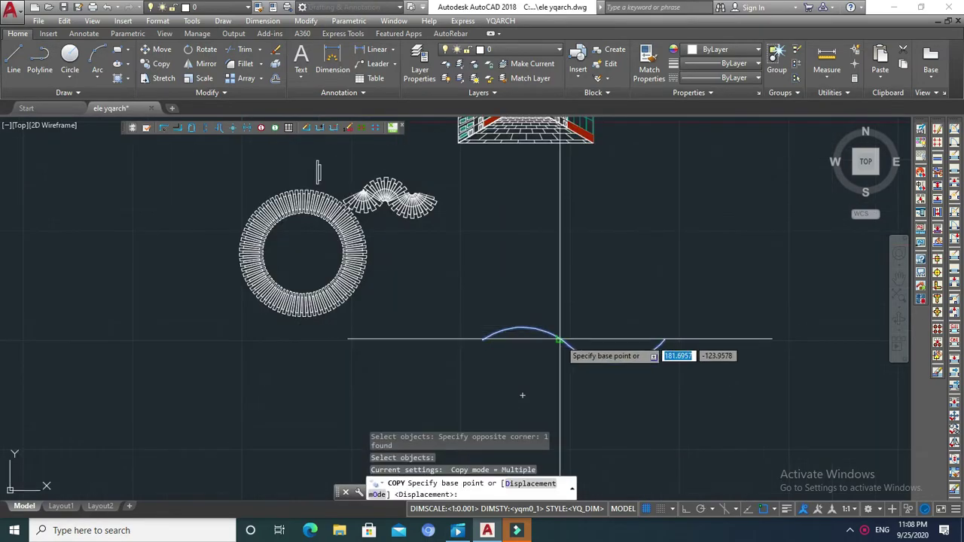
left_click(483, 339)
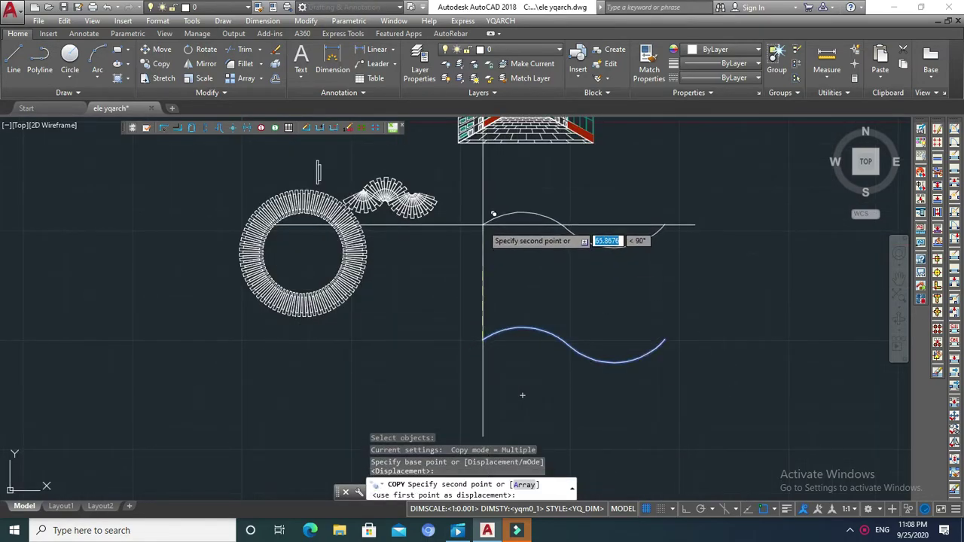
key("F8")
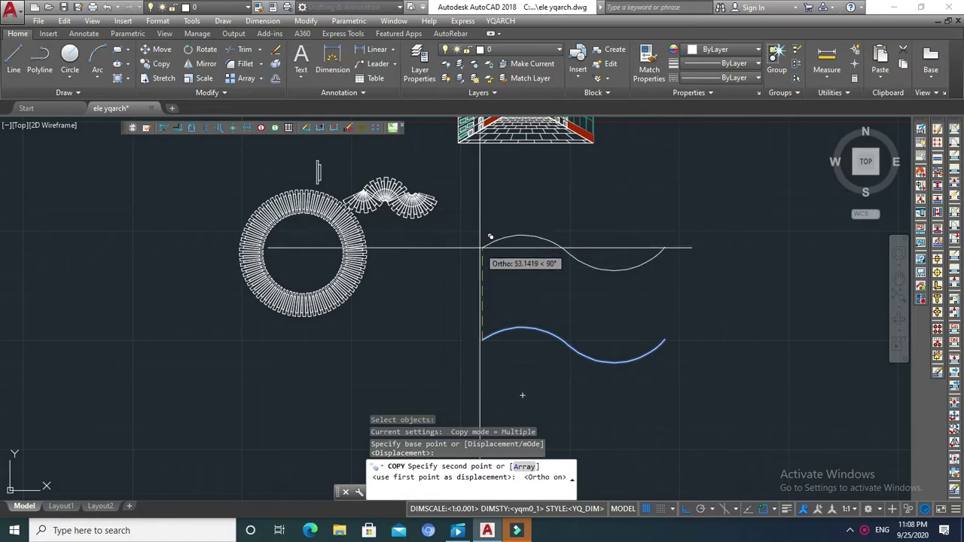
left_click(486, 232)
key("Escape")
key("Escape")
scroll(549, 269, "down", 3)
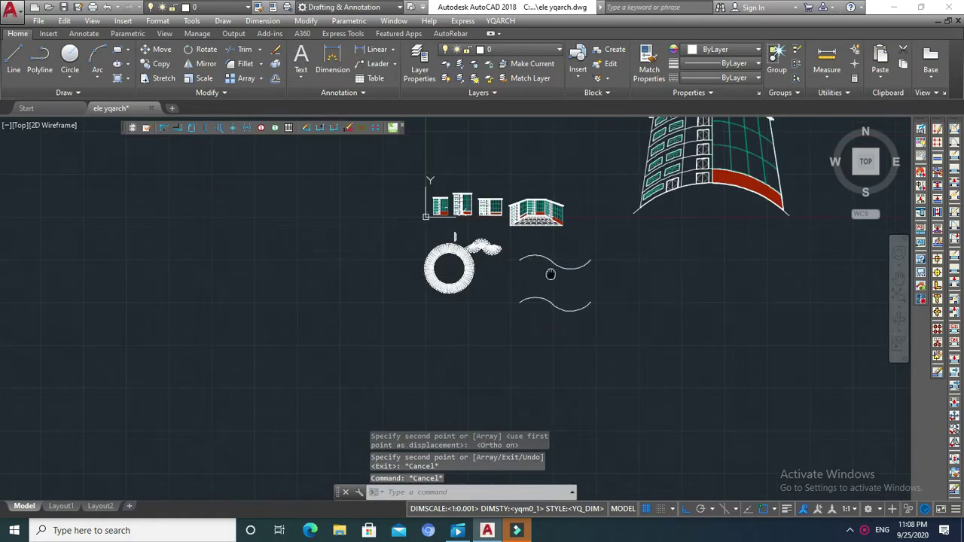
Choose 2 Curves Transform from the transform options
scroll(535, 262, "up", 2)
scroll(548, 366, "down", 2)
scroll(562, 313, "up", 2)
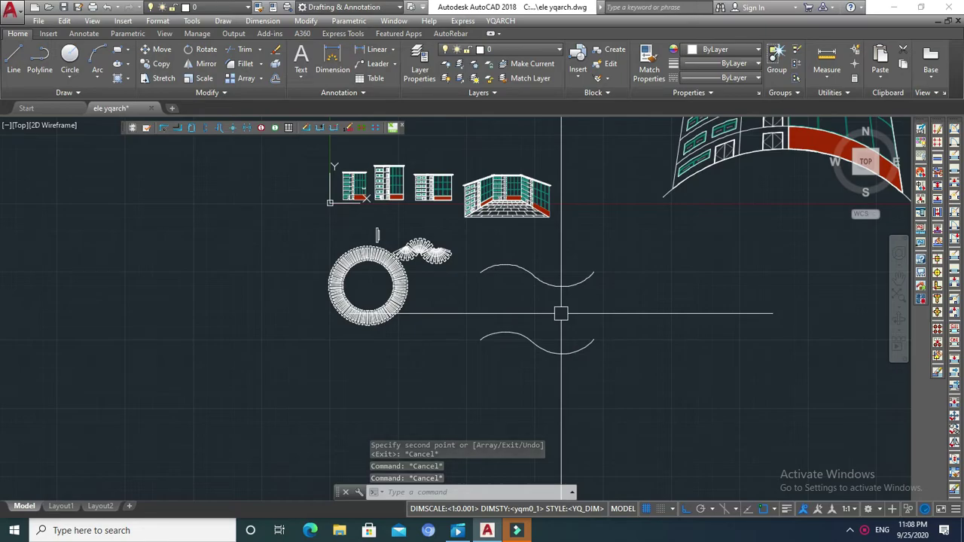
key("Escape")
type("Tf")
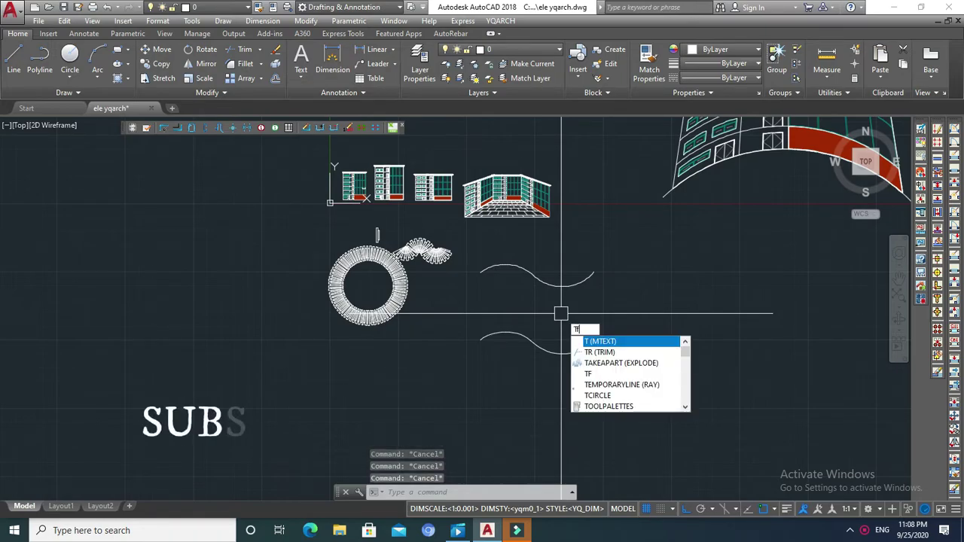
key("Return")
left_click(486, 258)
left_click(455, 390)
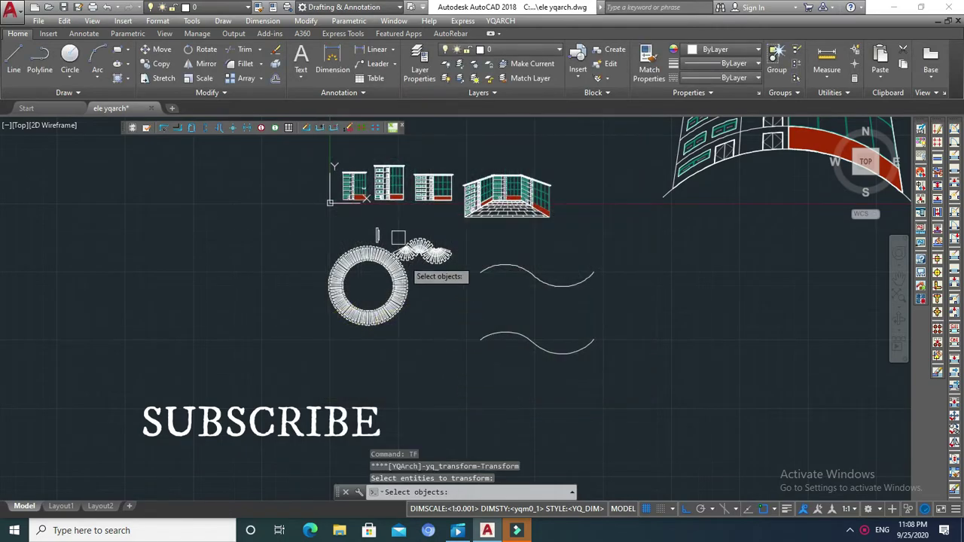
Bend the left building elevation between the lower and upper S-curves at Auto precision
left_click(383, 154)
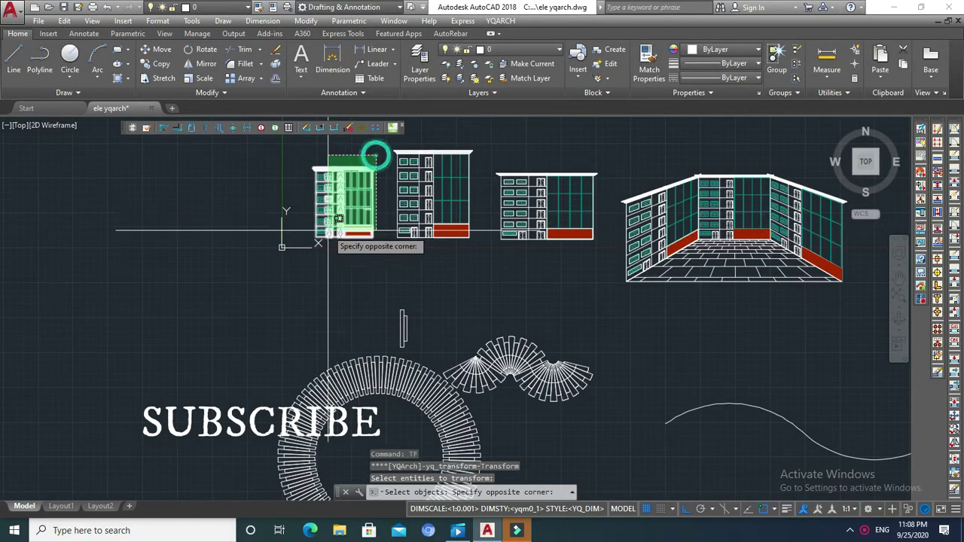
left_click(285, 250)
key("Return")
scroll(287, 250, "down", 2)
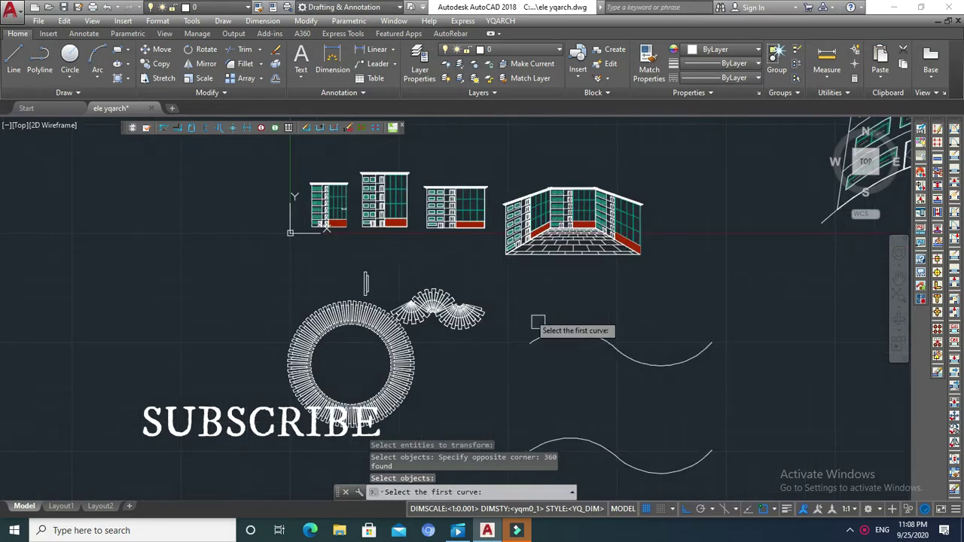
left_click(587, 441)
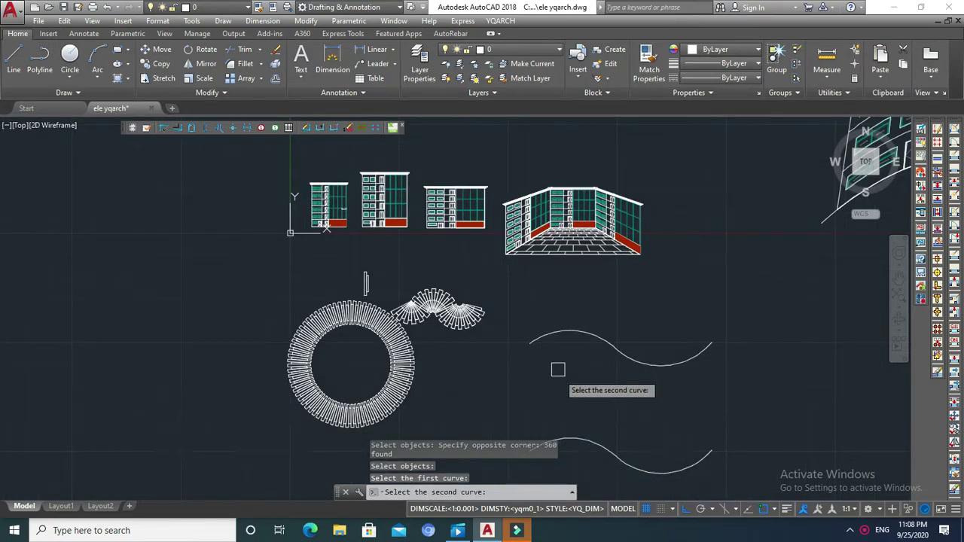
left_click(553, 334)
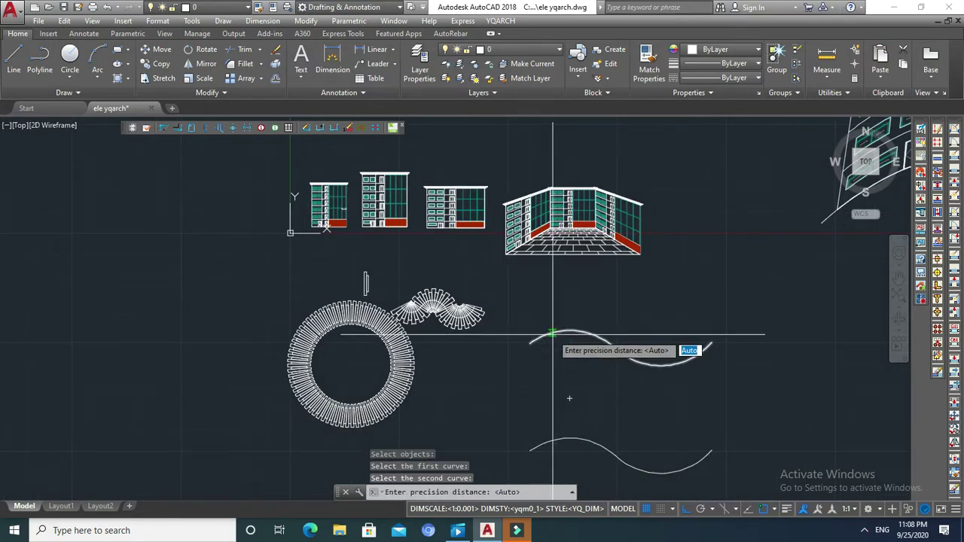
key("Return")
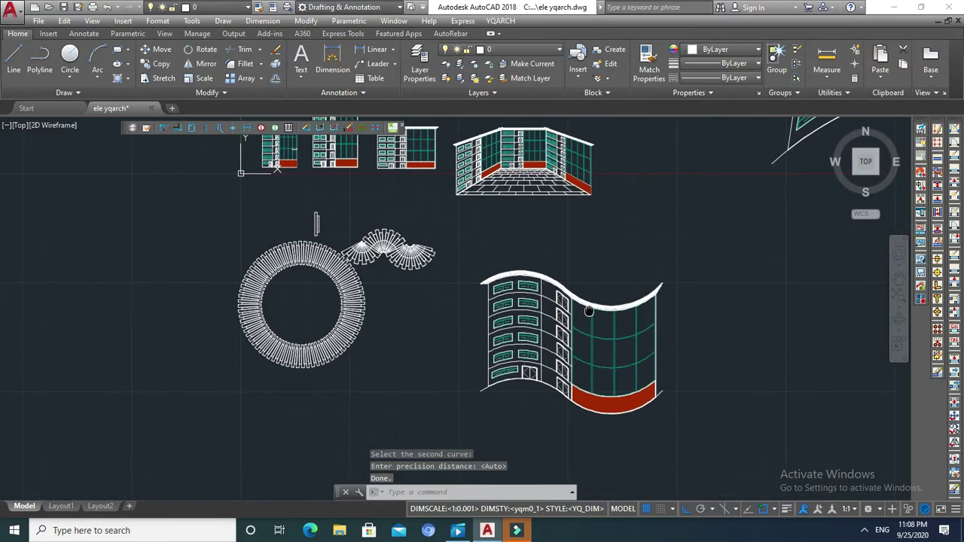
Pan and zoom around the drawing to inspect the new wavy facade
scroll(583, 322, "up", 4)
key("Escape")
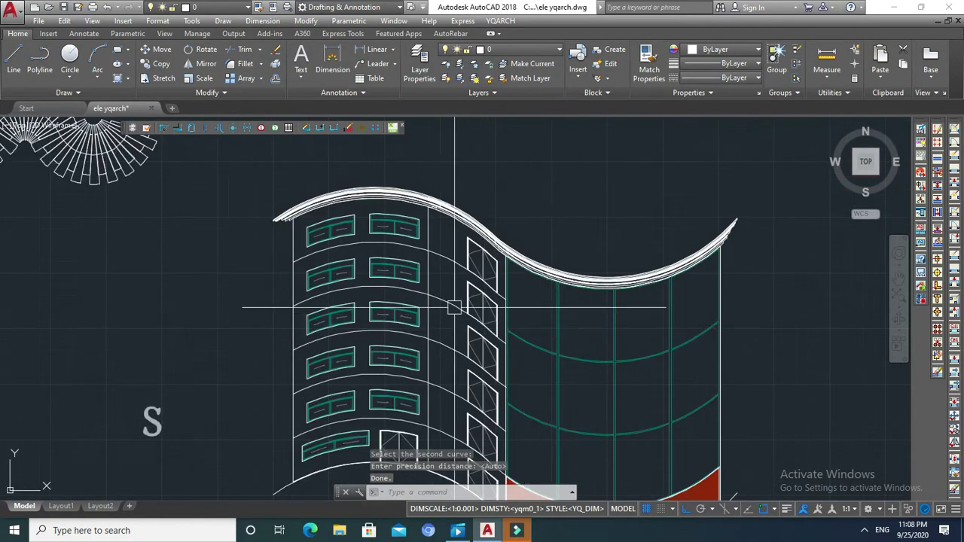
type("su")
scroll(421, 208, "down", 5)
mouse_move(510, 322)
middle_mouse_down()
mouse_move(561, 343)
mouse_move(581, 337)
middle_mouse_up()
key("Escape")
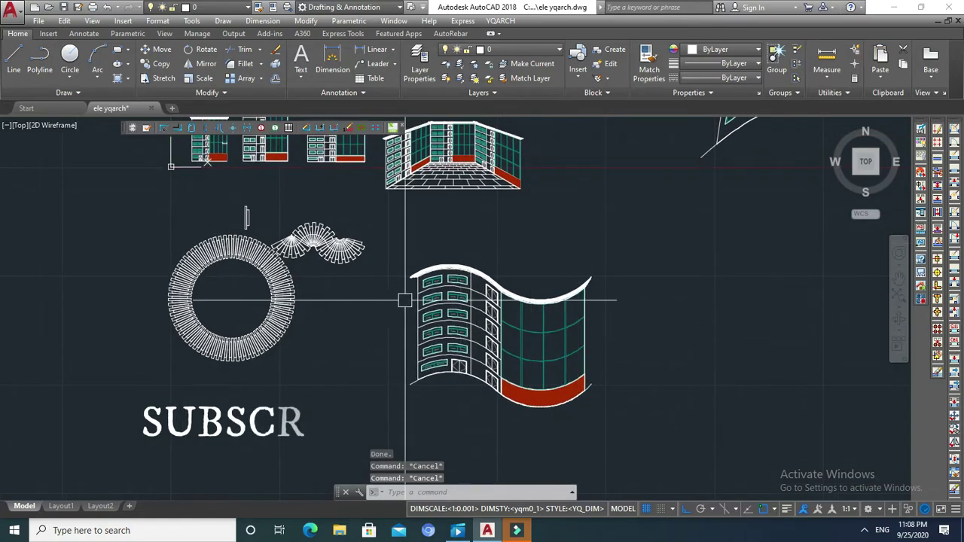
scroll(411, 309, "down", 2)
scroll(331, 238, "up", 4)
scroll(394, 269, "down", 4)
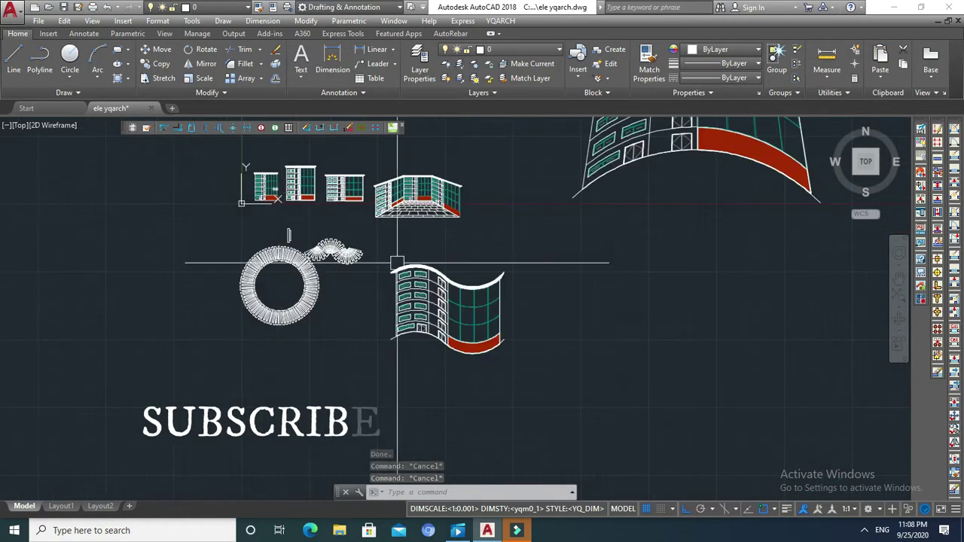
scroll(450, 310, "up", 2)
middle_click_drag(488, 282, 510, 344)
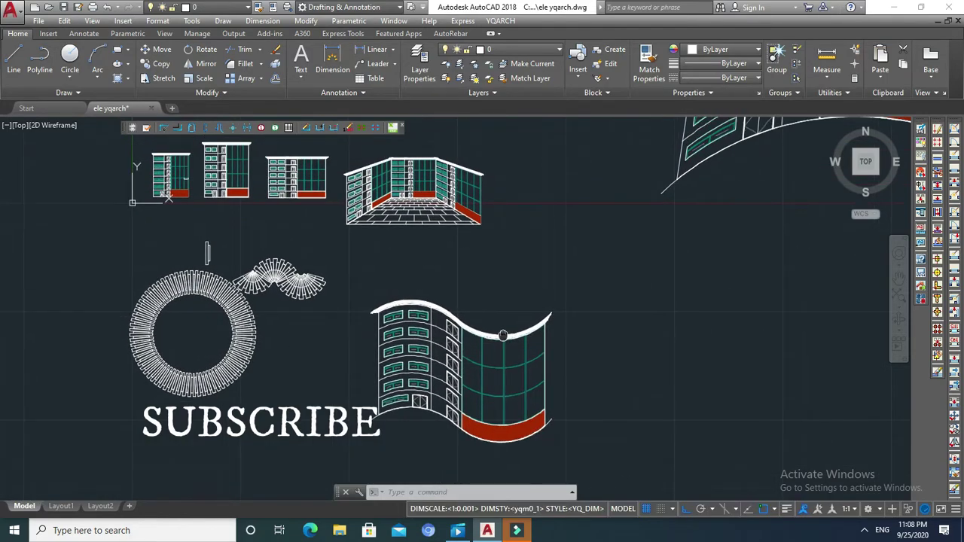
scroll(512, 323, "down", 3)
scroll(527, 333, "down", 1)
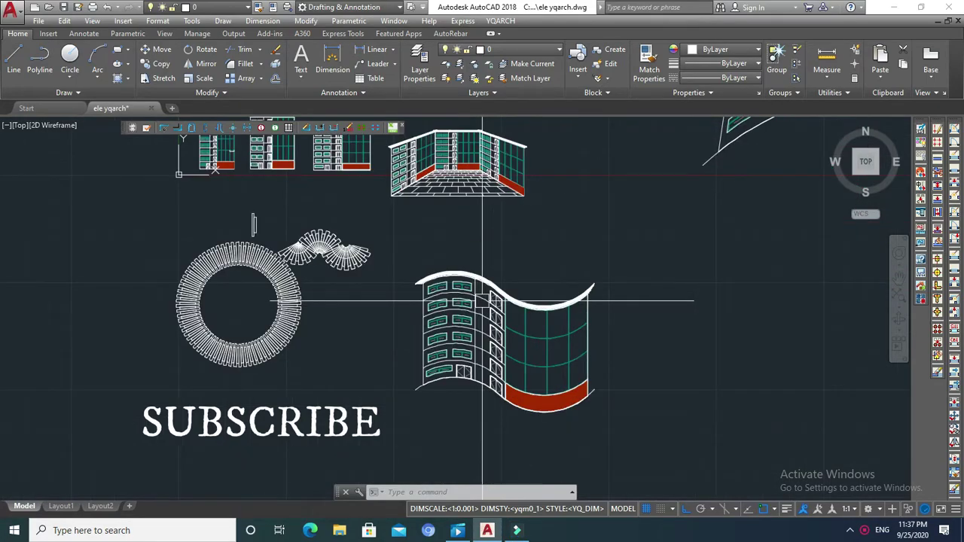
scroll(483, 300, "up", 3)
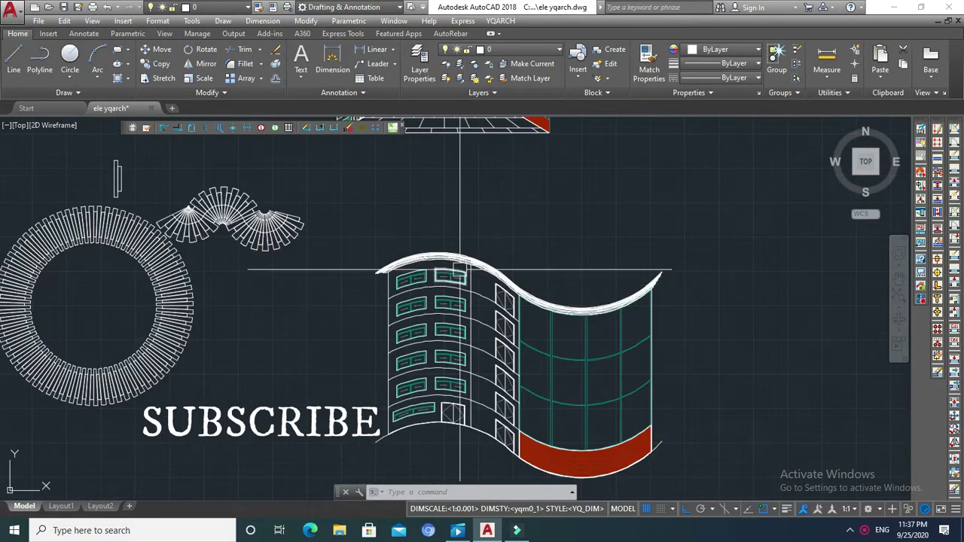
scroll(484, 222, "down", 4)
middle_click_drag(484, 221, 499, 256)
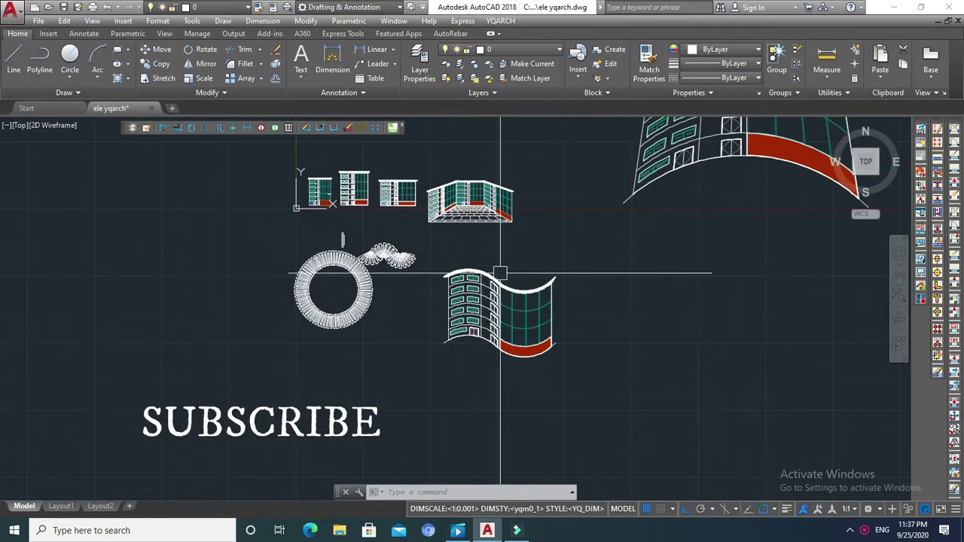
scroll(493, 256, "up", 1)
scroll(492, 257, "up", 1)
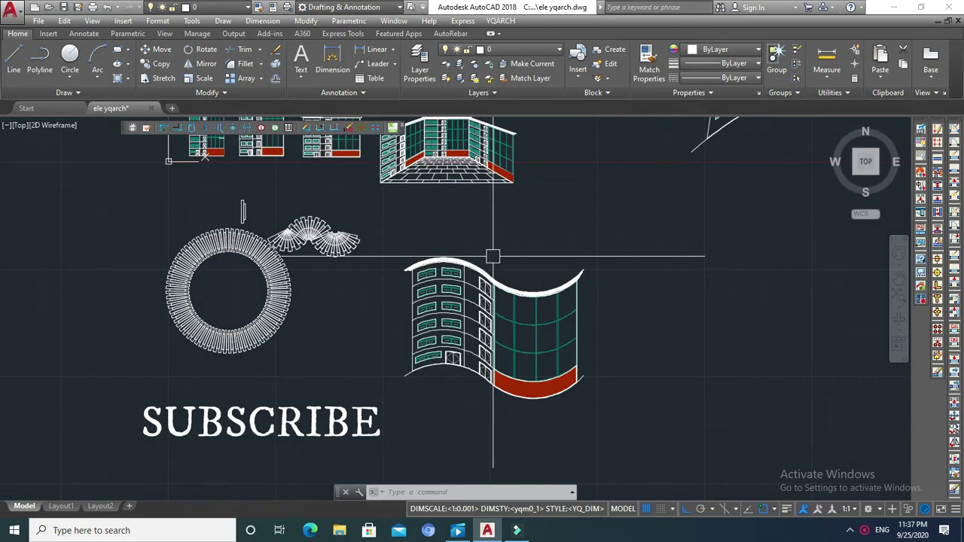
Select Projective Transform in the YQArch Transform dialog and confirm with OK
type("f")
key("Return")
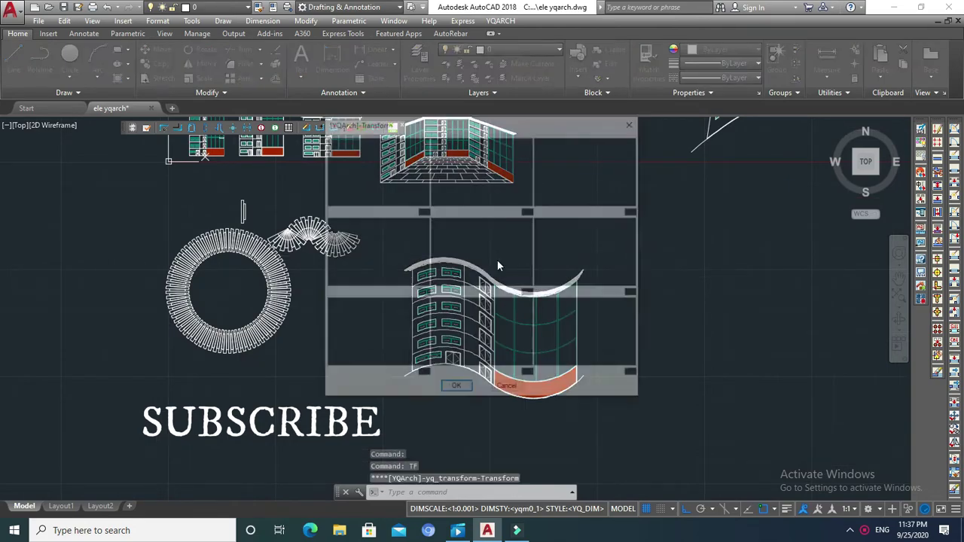
left_click(399, 343)
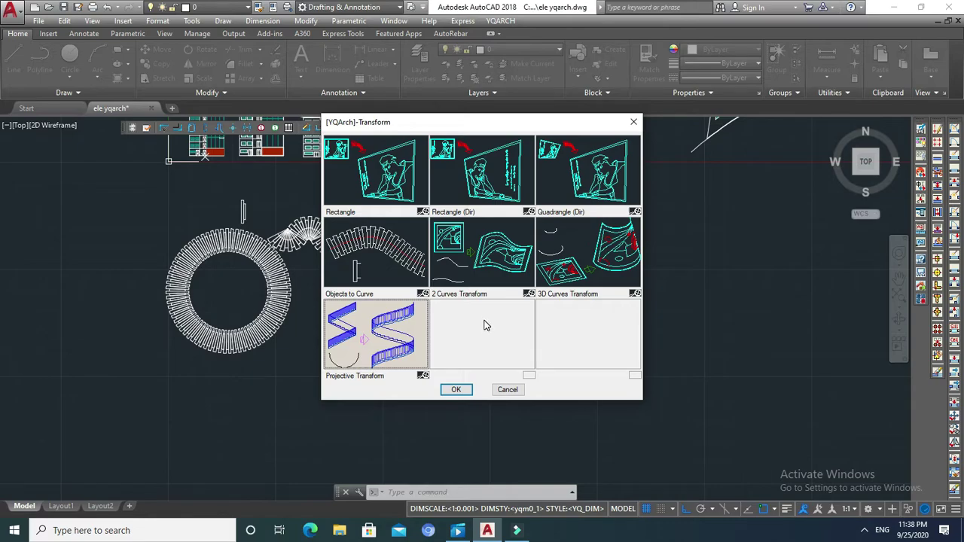
left_click(455, 391)
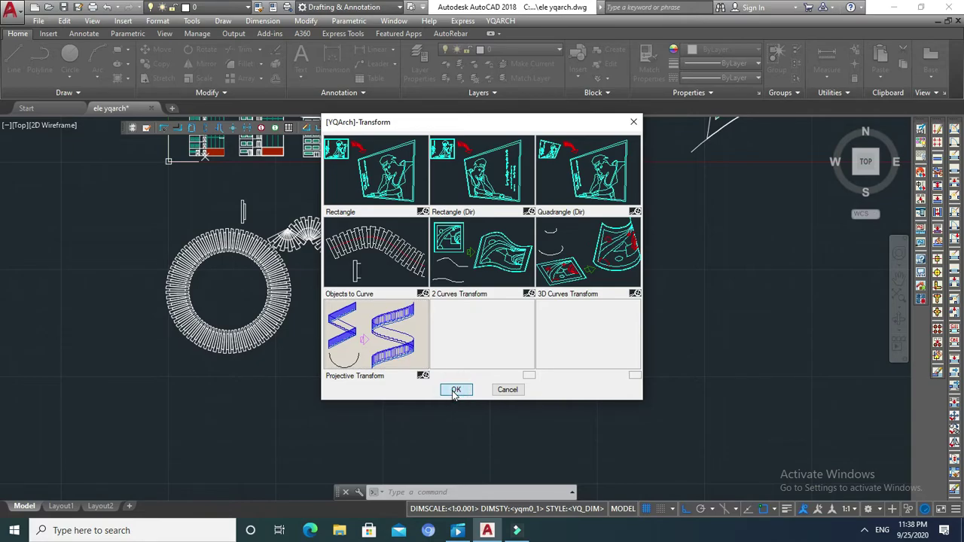